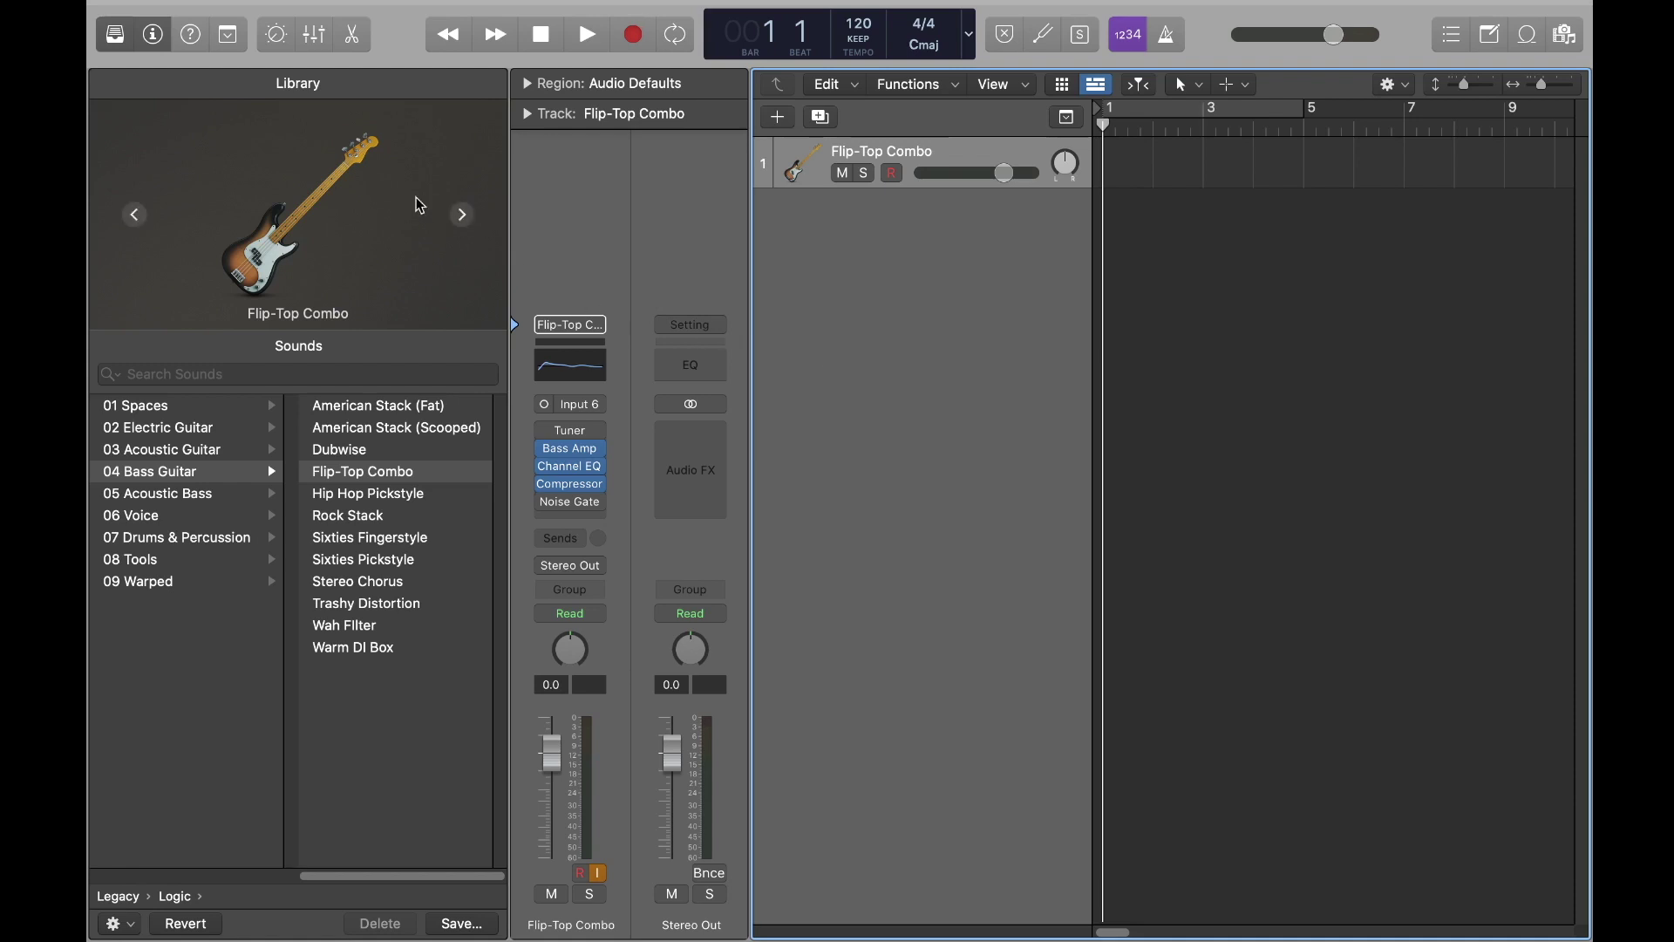
Hide the inspector and show it again, twice in a row
{"action": "left_click", "coordinate": [156, 39]}
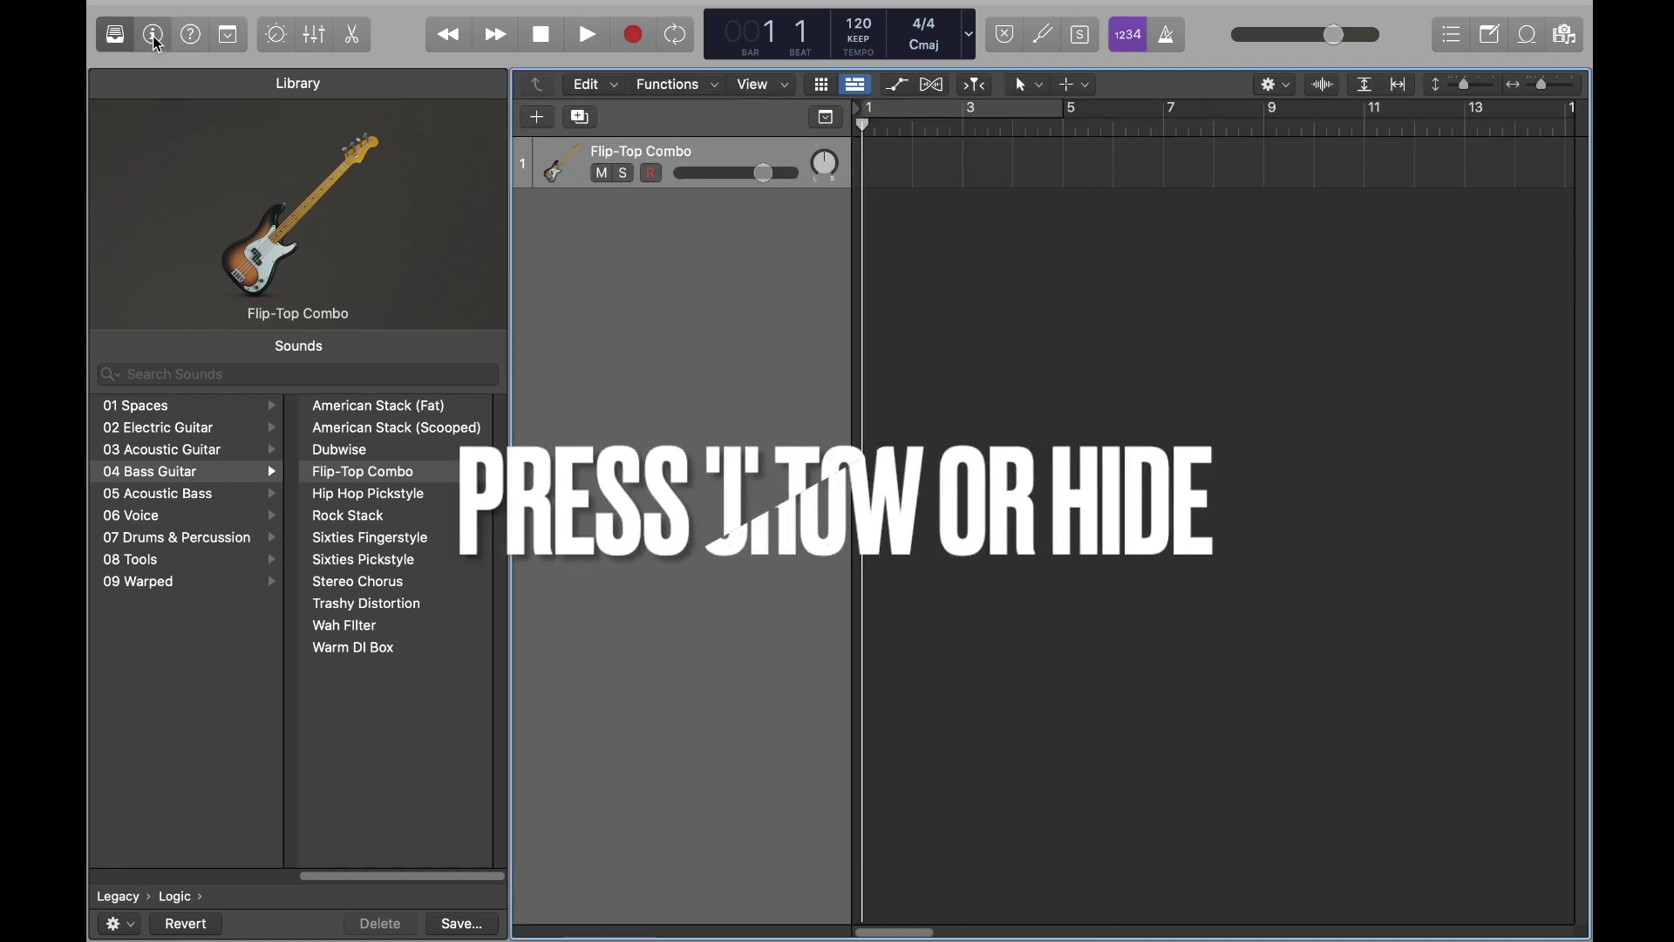
{"action": "left_click", "coordinate": [155, 38]}
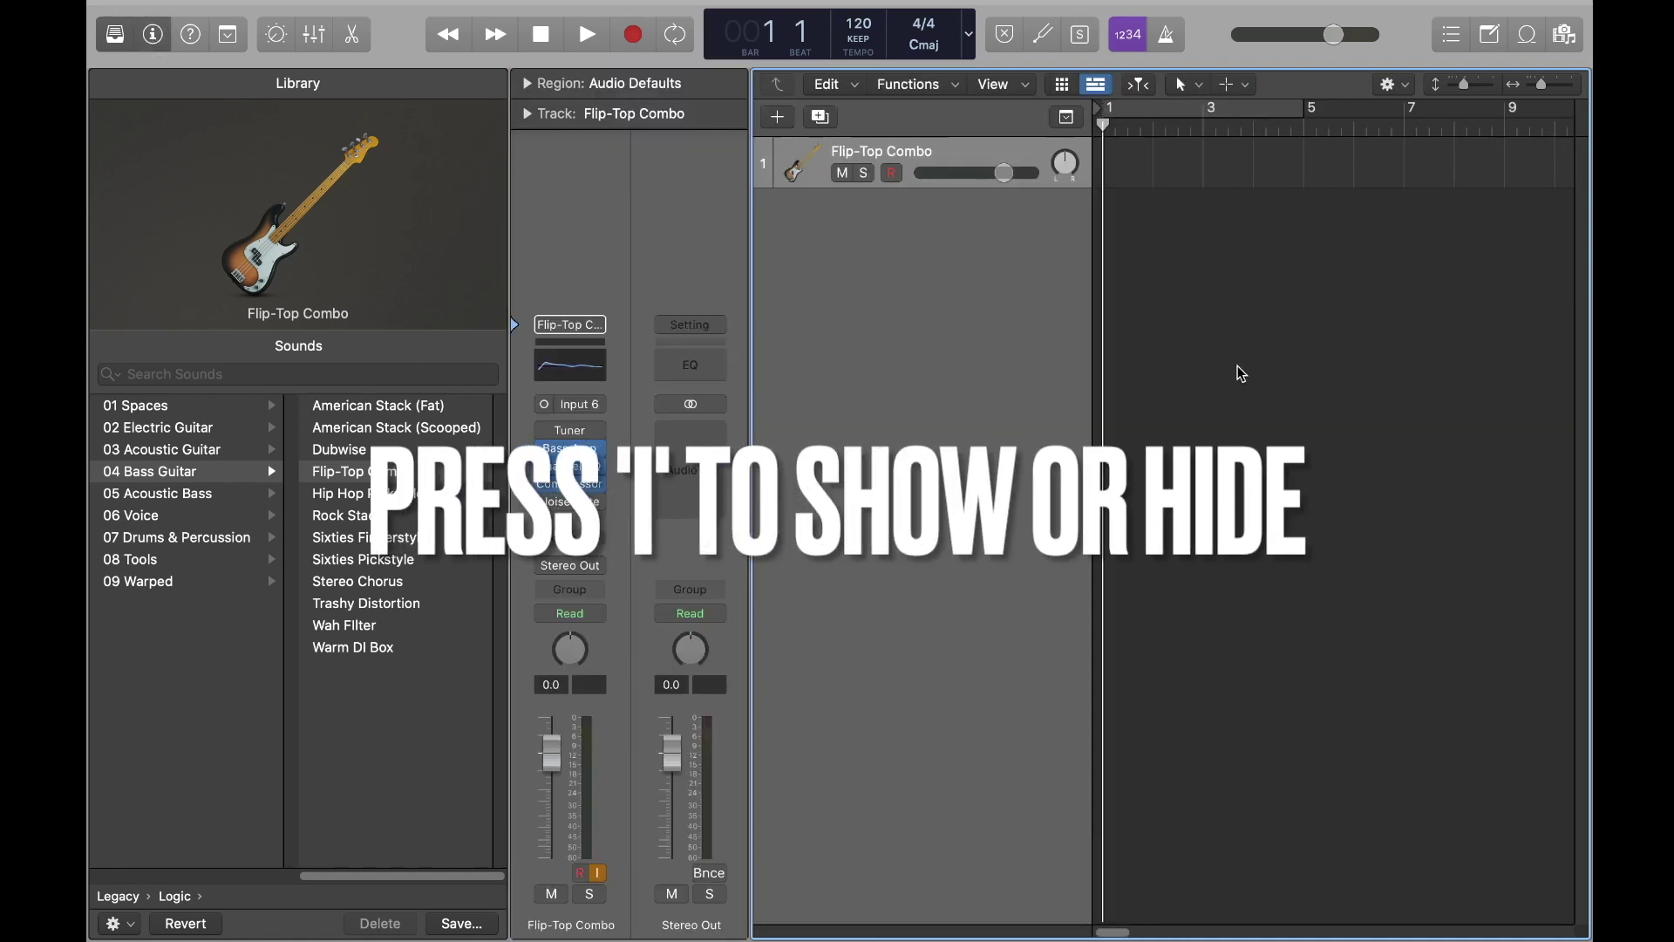
{"action": "key", "text": "i"}
{"action": "key", "text": "i"}
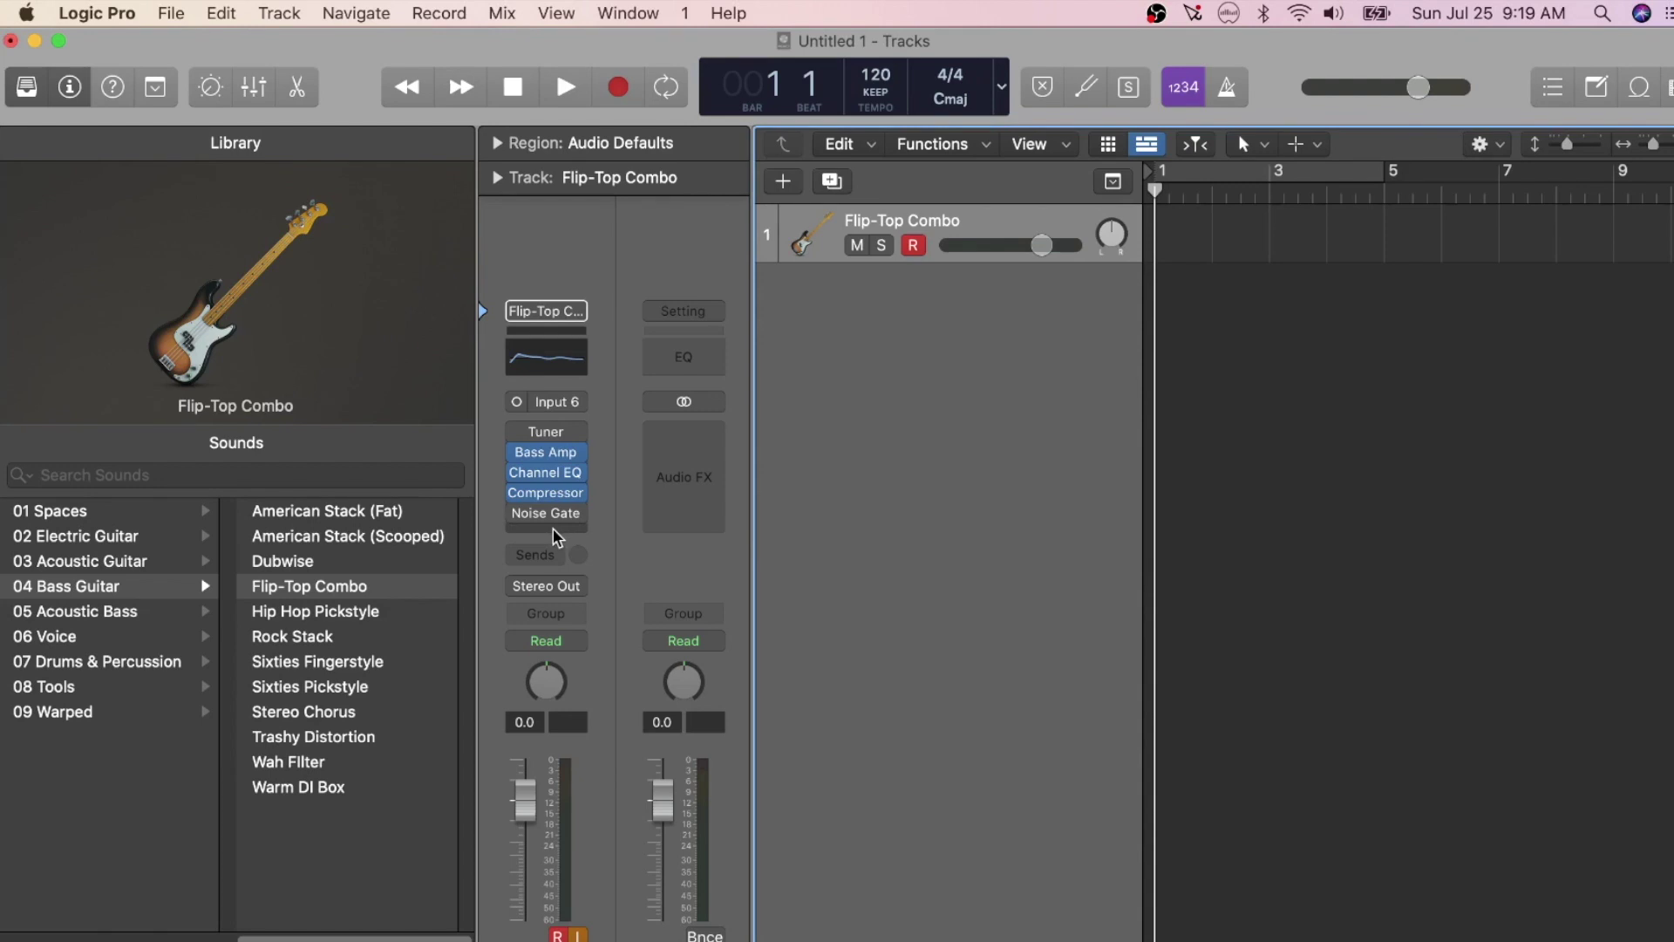
{"action": "left_click", "coordinate": [554, 529]}
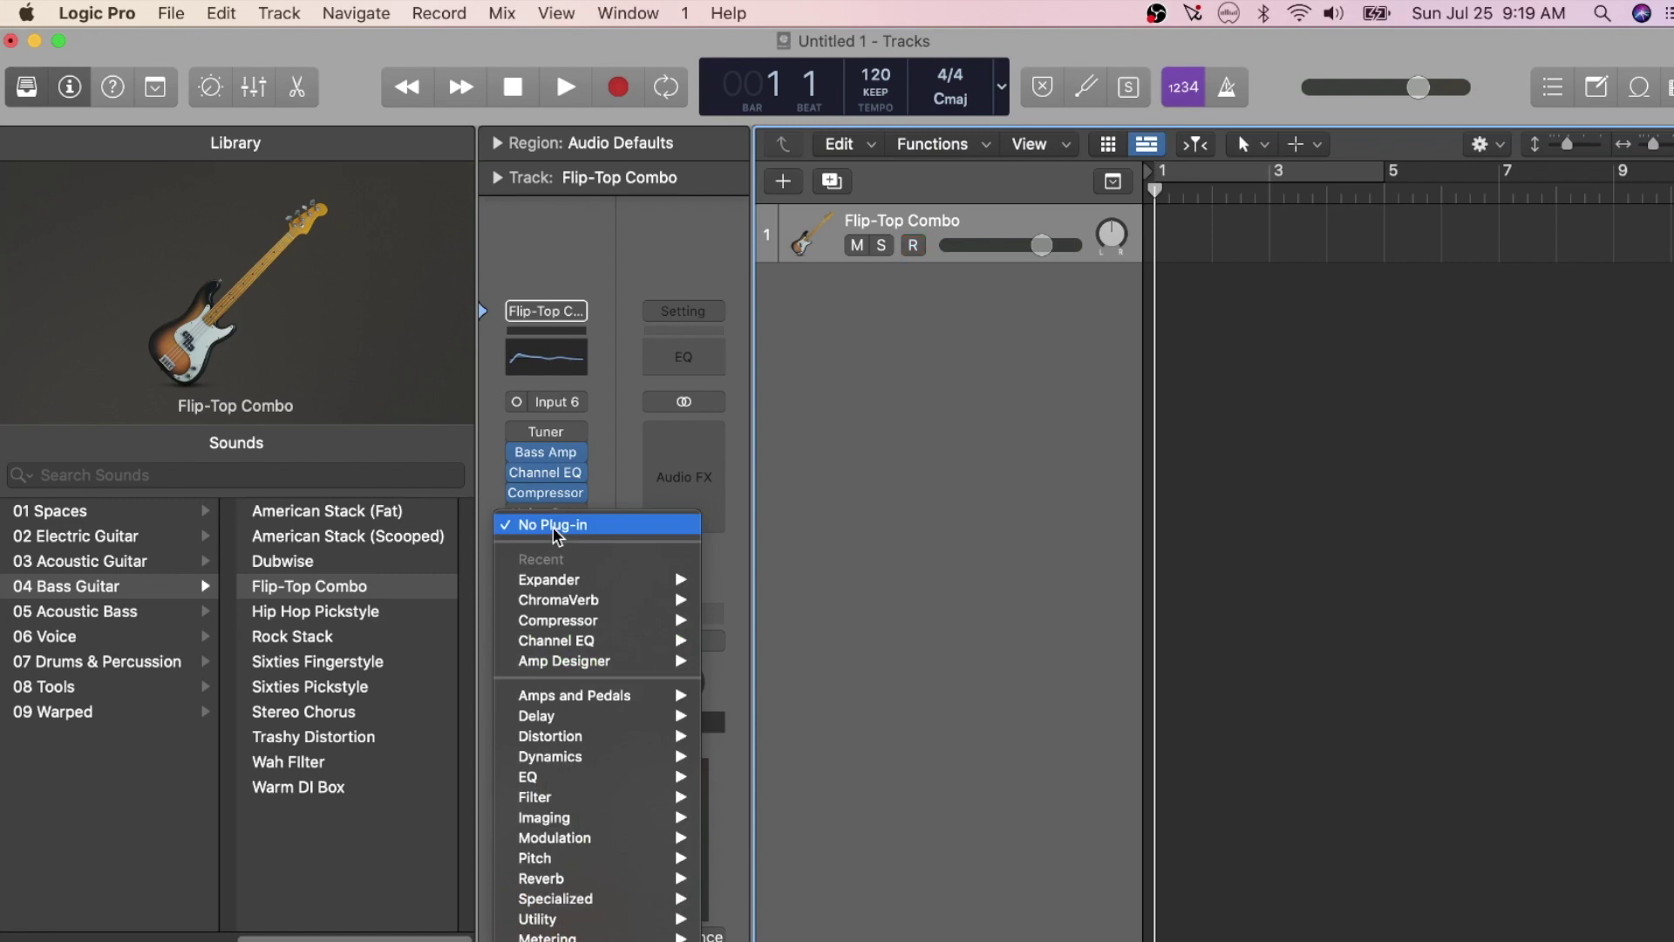
{"action": "mouse_move", "coordinate": [548, 881]}
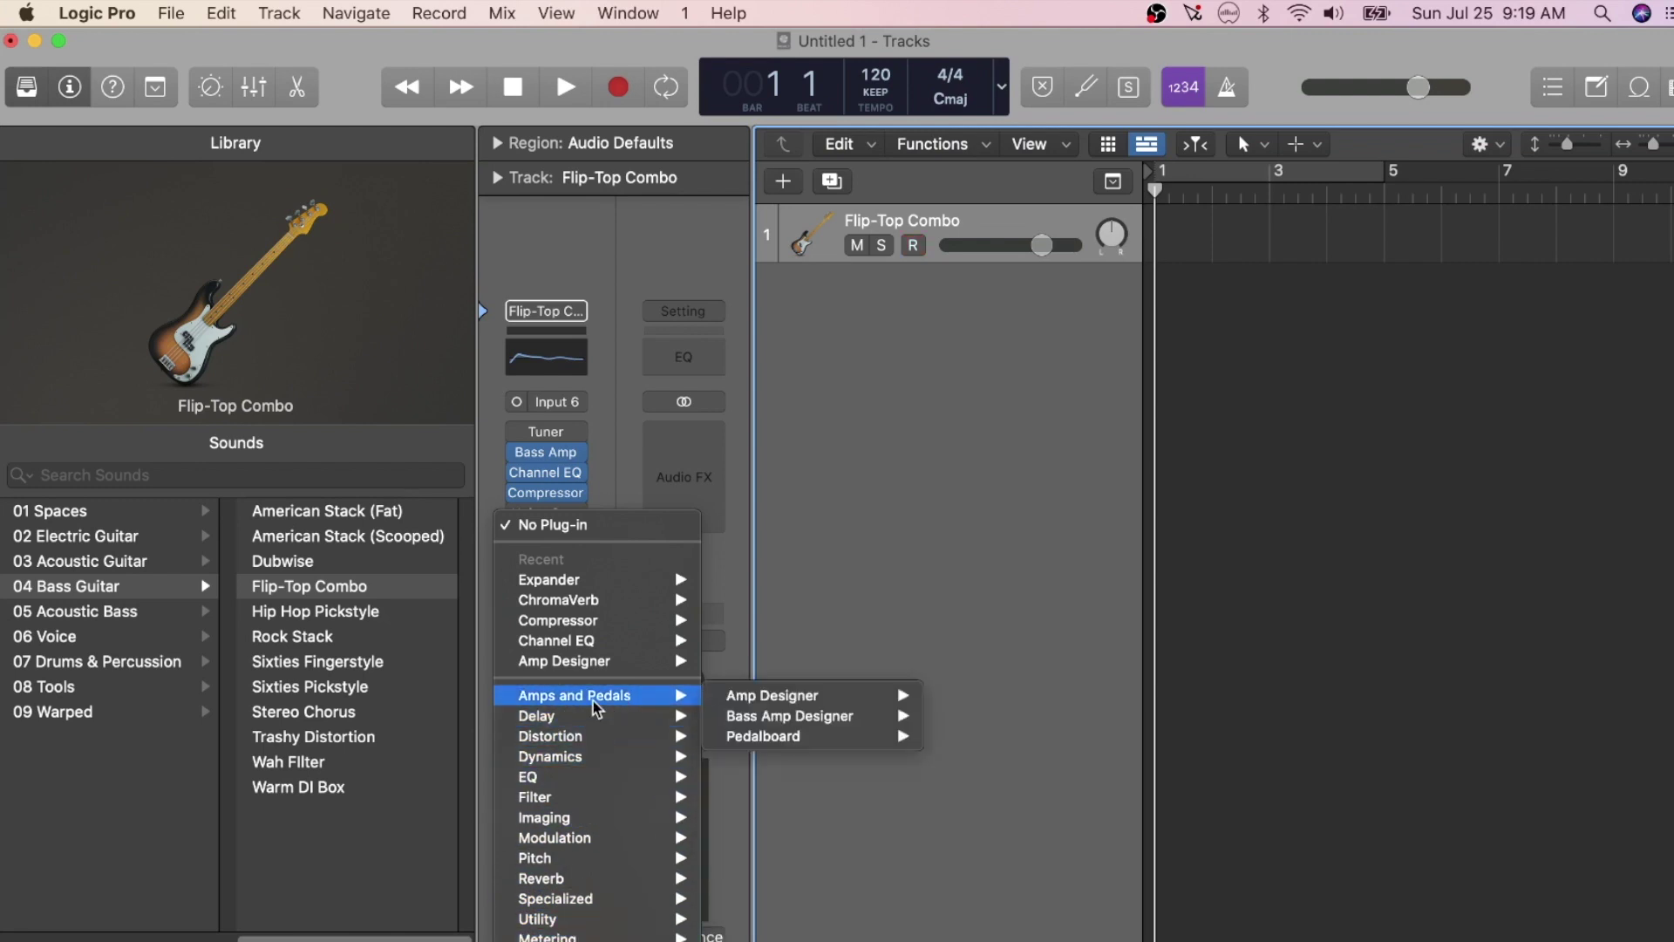
{"action": "left_click", "coordinate": [567, 526]}
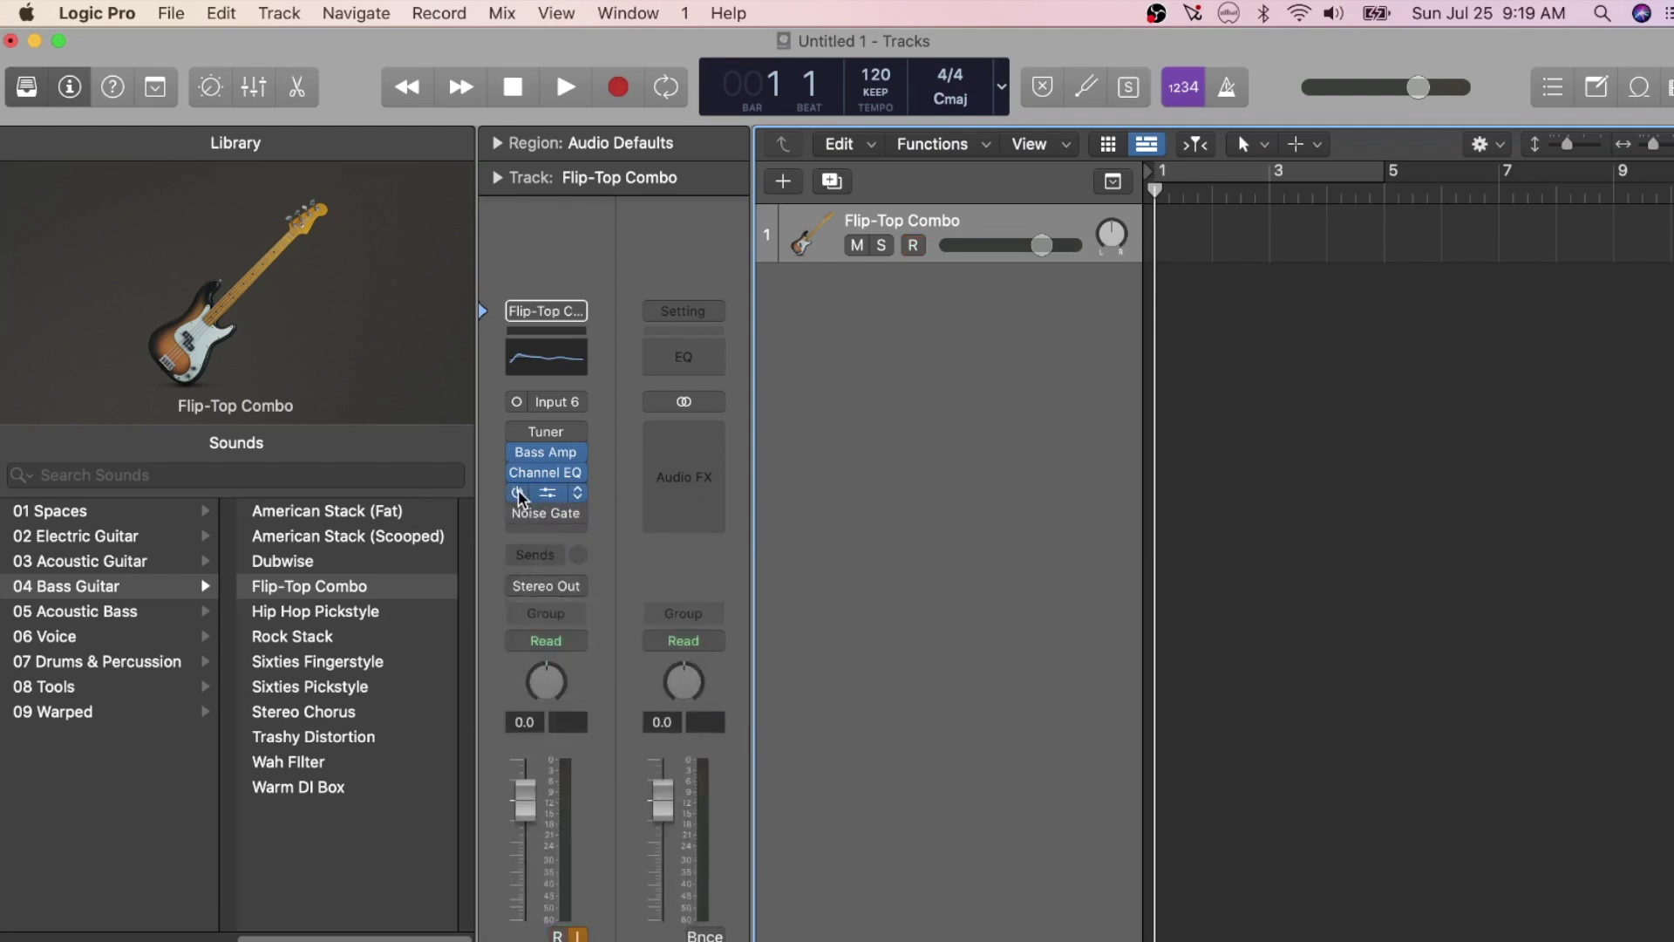
Remove the Compressor from the Flip-Top Combo track's audio effects chain
{"action": "left_click", "coordinate": [575, 502]}
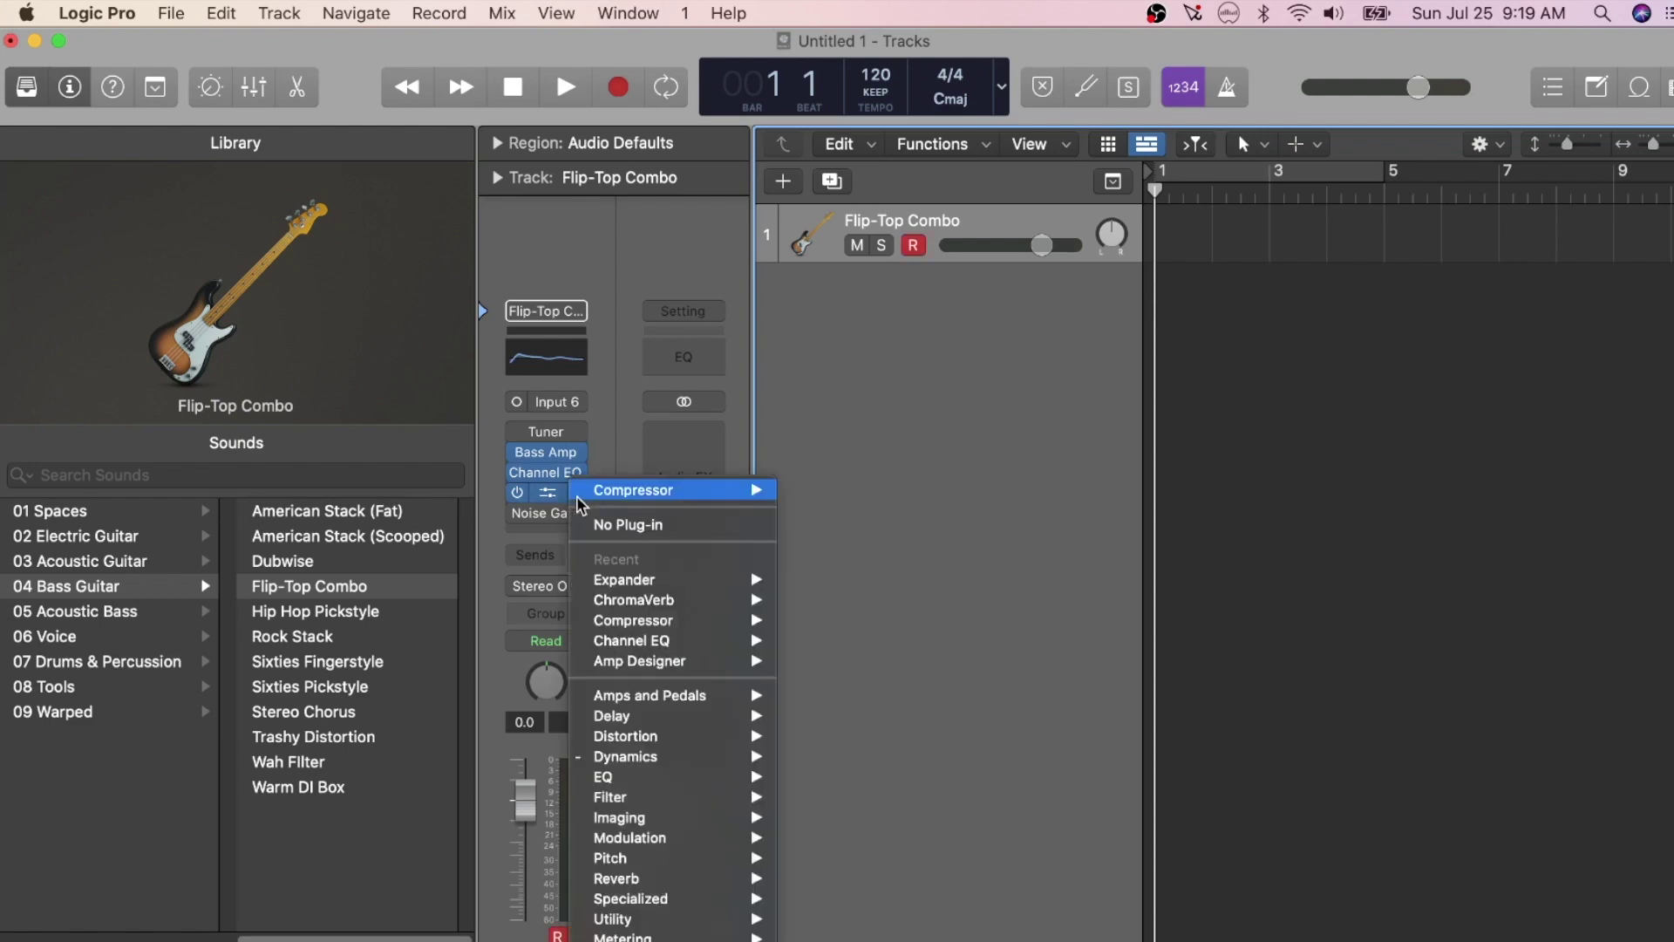
{"action": "left_click", "coordinate": [657, 529]}
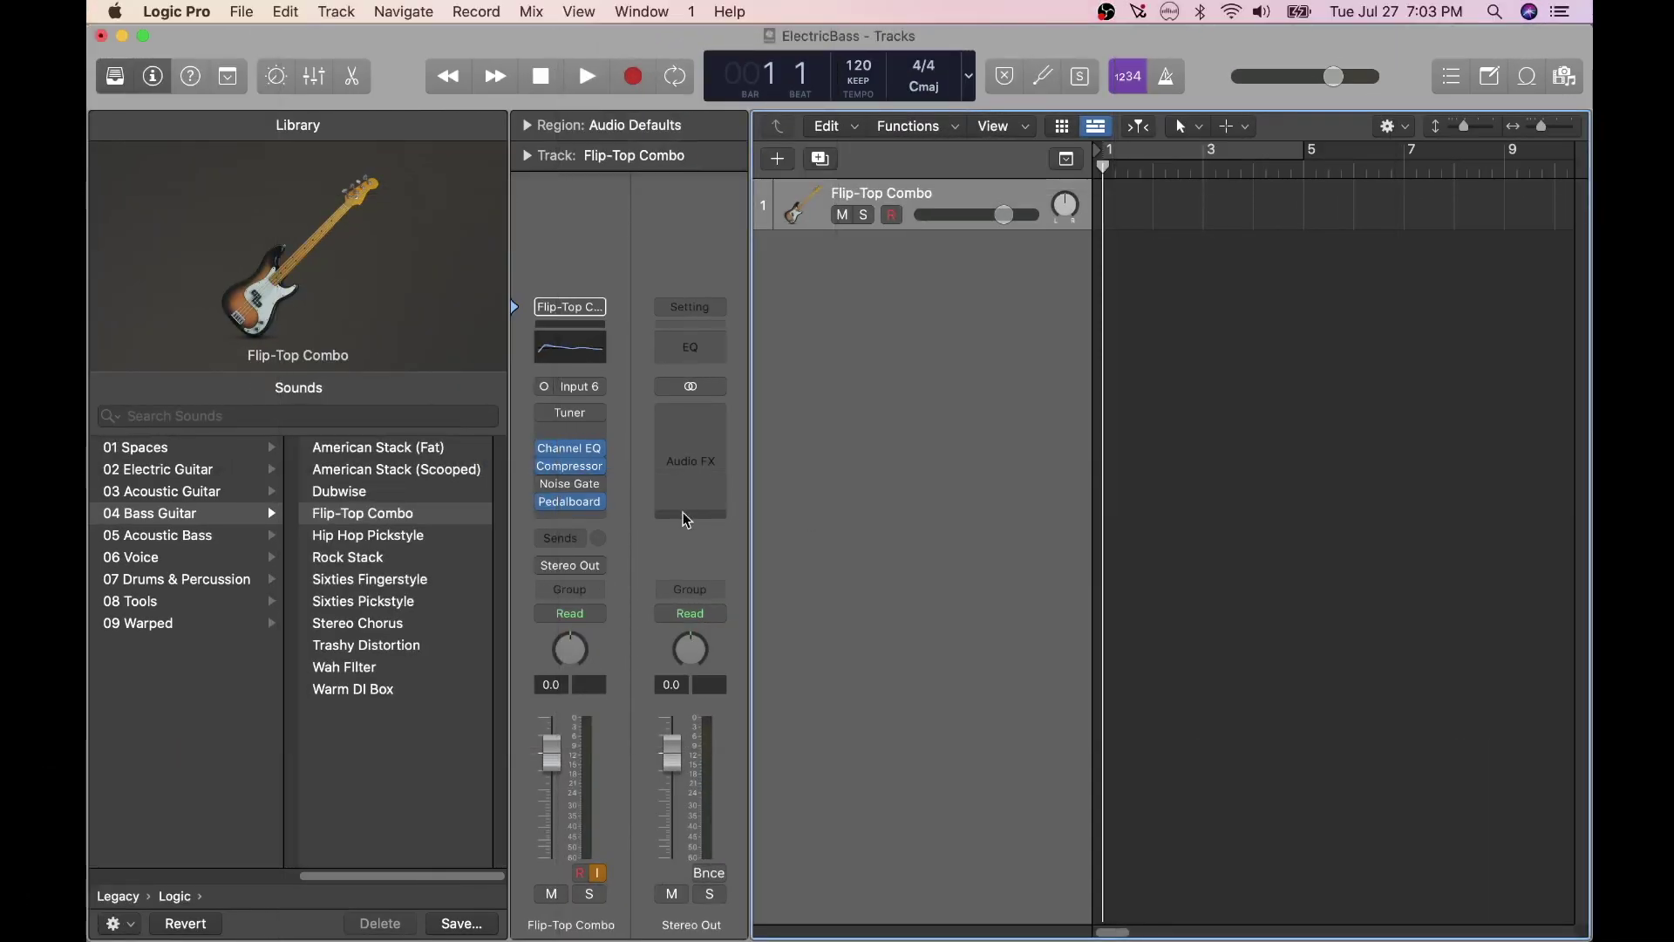
Insert a stereo Bass Amp Designer in the empty effect slot below Pedalboard on the Flip-Top Combo track and reposition its window
{"action": "left_click", "coordinate": [608, 520]}
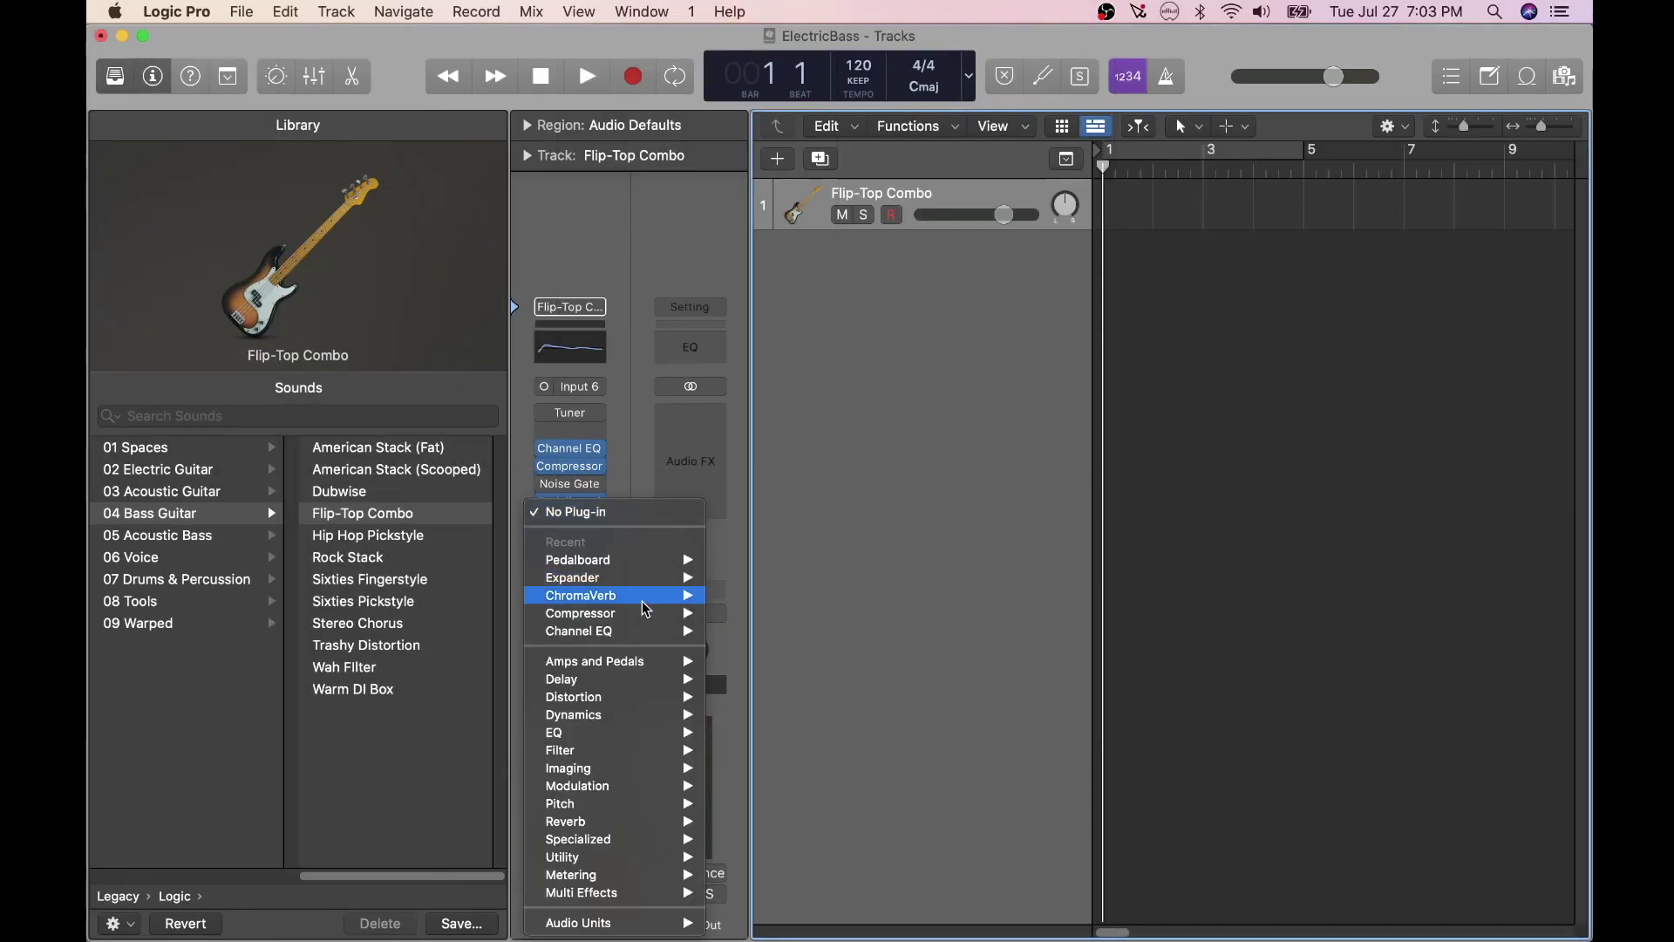
{"action": "mouse_move", "coordinate": [647, 663]}
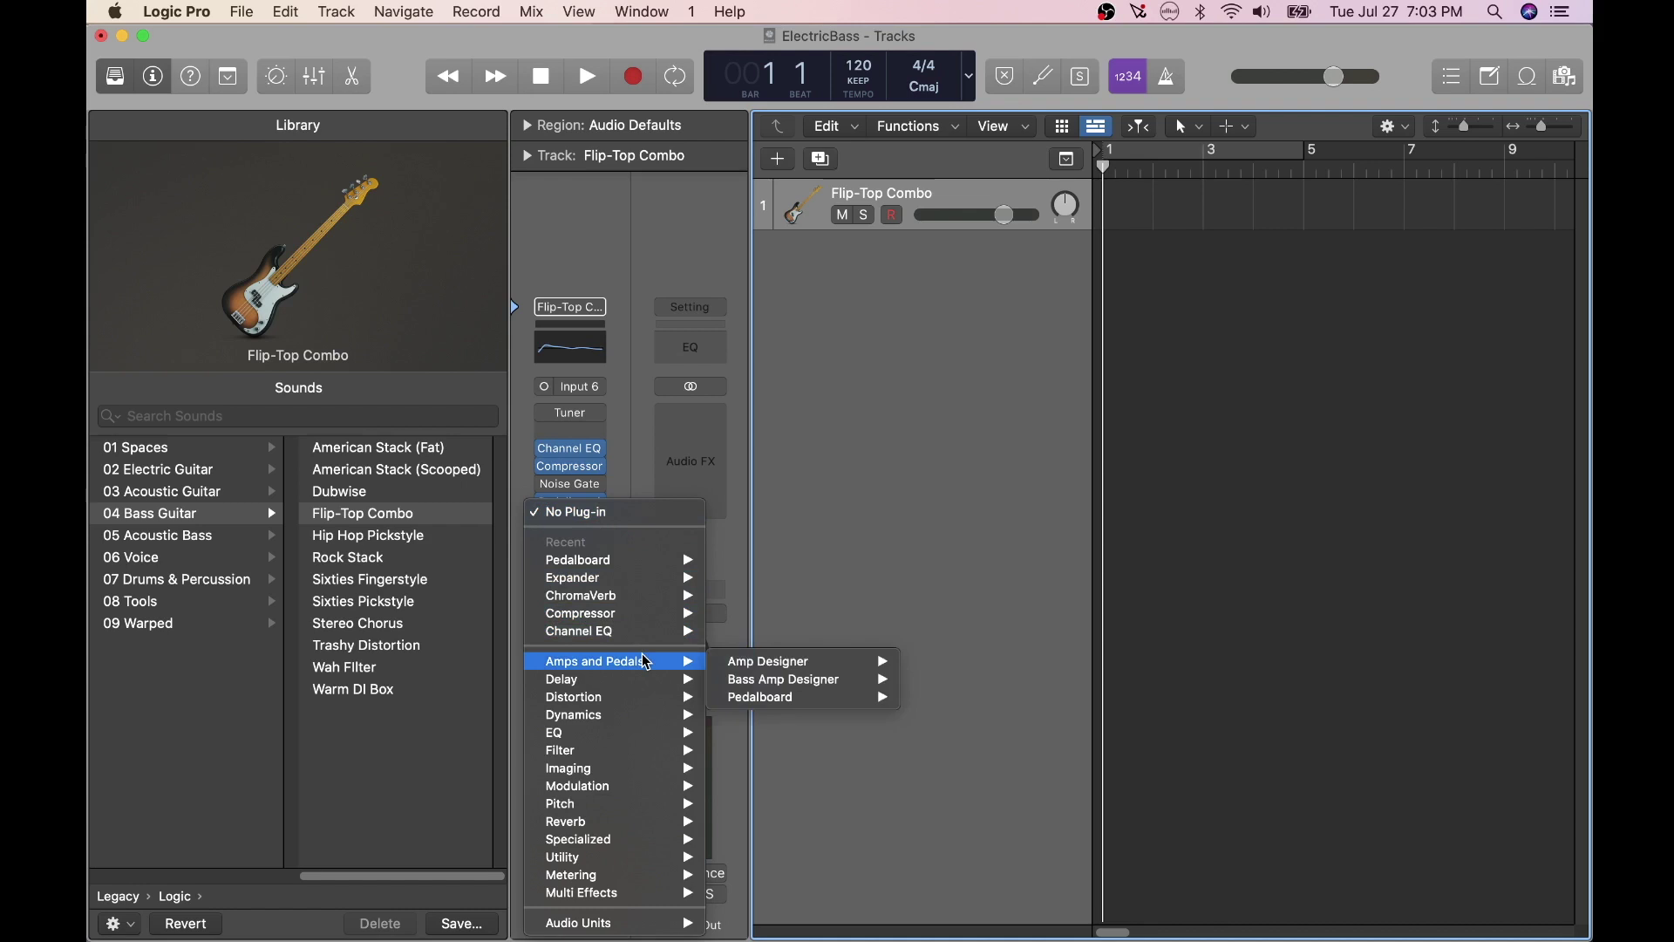
{"action": "mouse_move", "coordinate": [787, 686]}
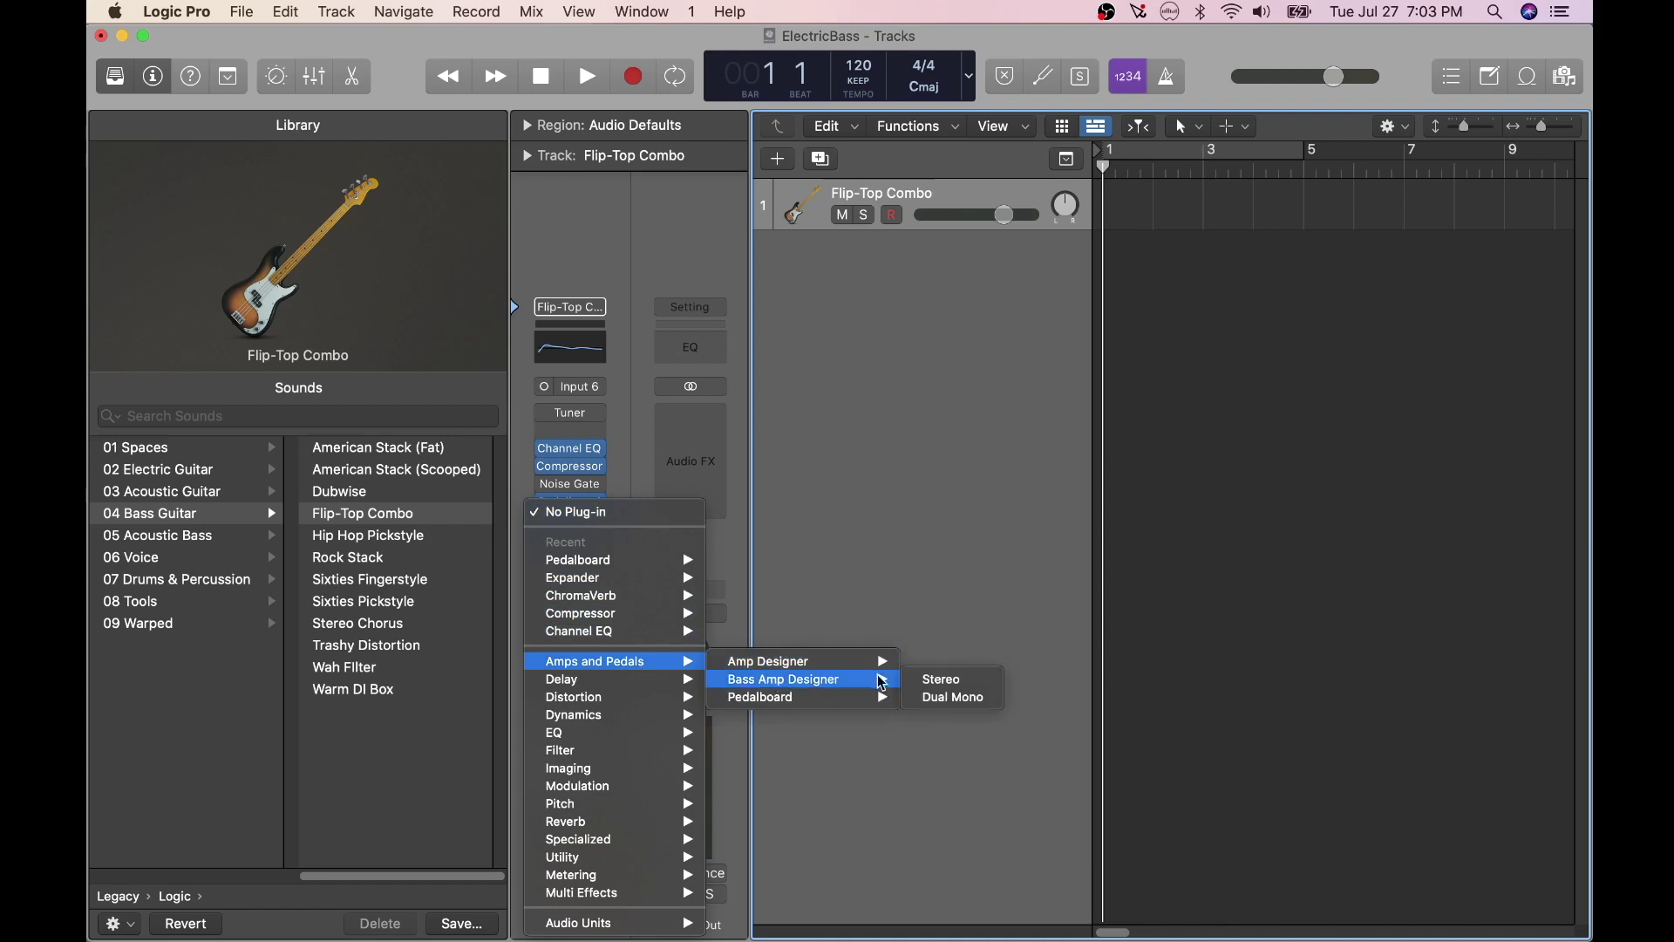
{"action": "left_click", "coordinate": [937, 682]}
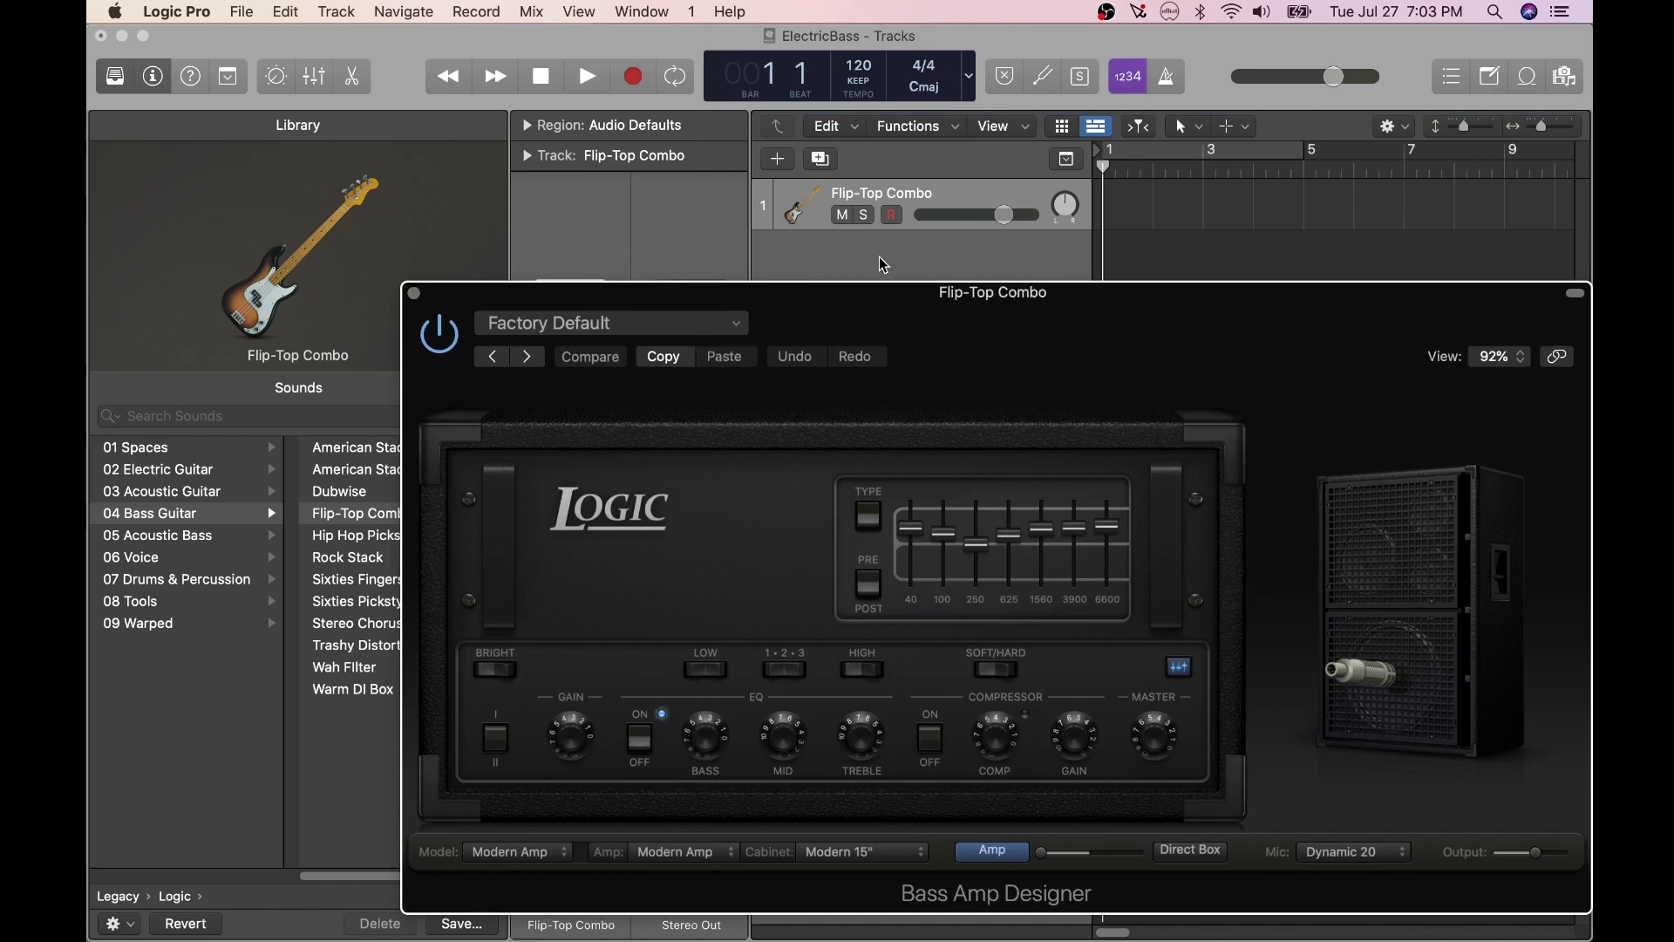
{"action": "left_click_drag", "start_coordinate": [848, 290], "coordinate": [718, 118]}
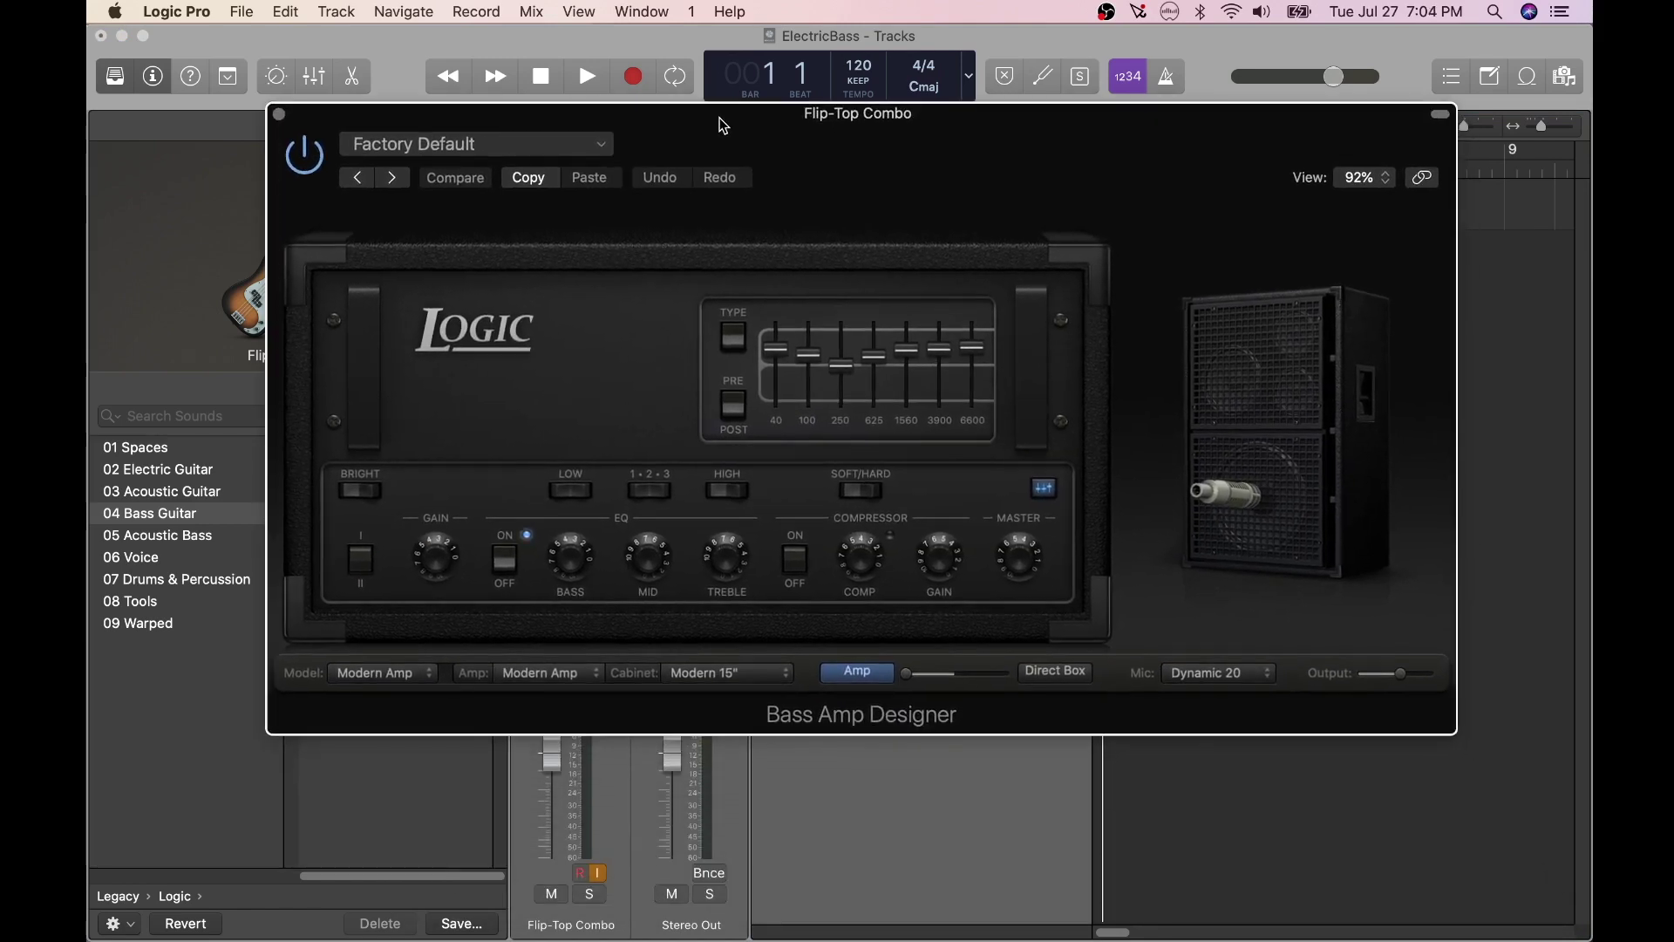
Step the Bass Amp Designer forward through its presets from Factory Default to Bright and Crunchy
{"action": "left_click", "coordinate": [394, 179]}
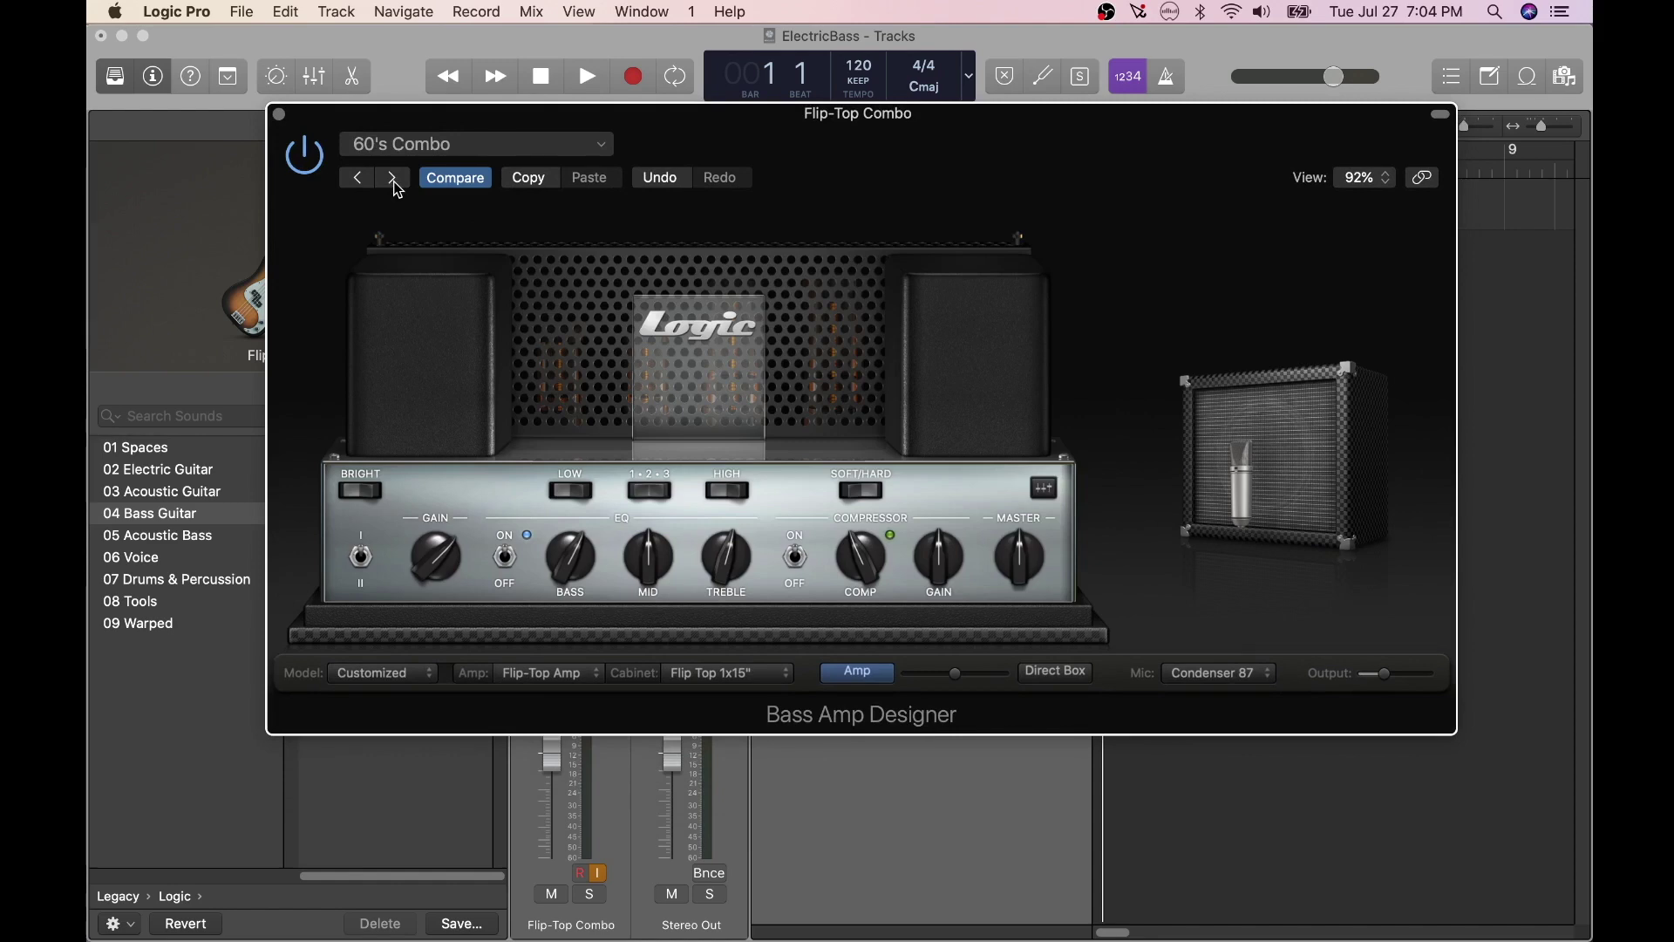
{"action": "left_click", "coordinate": [393, 179]}
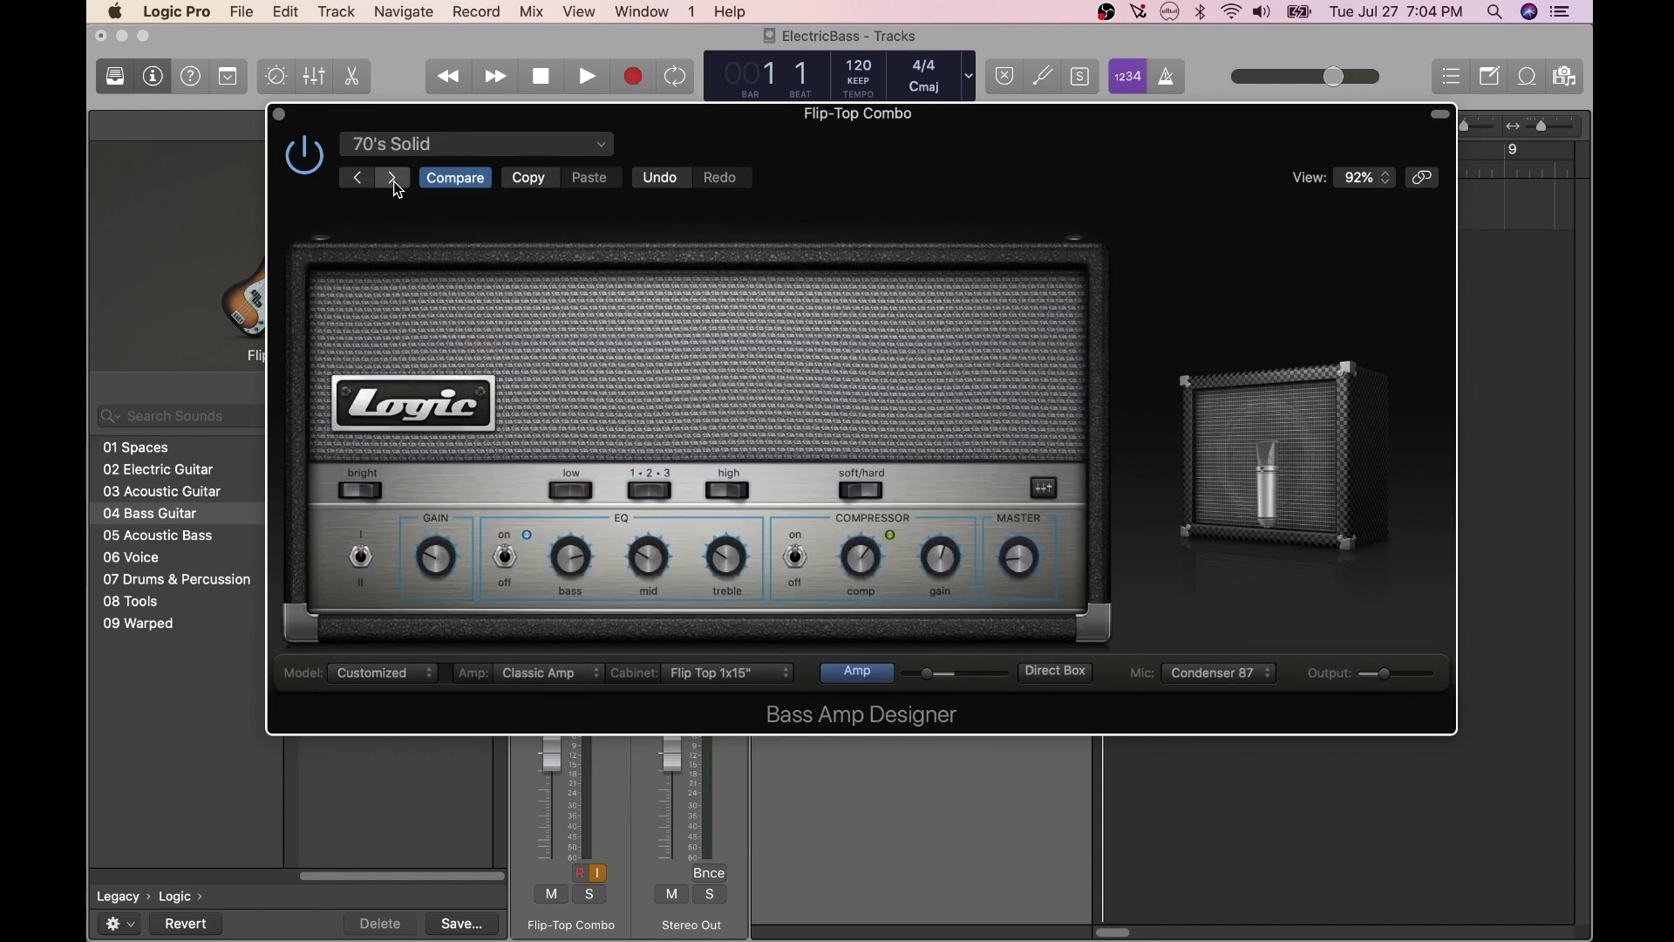
{"action": "left_click", "coordinate": [393, 178]}
{"action": "left_click", "coordinate": [393, 178]}
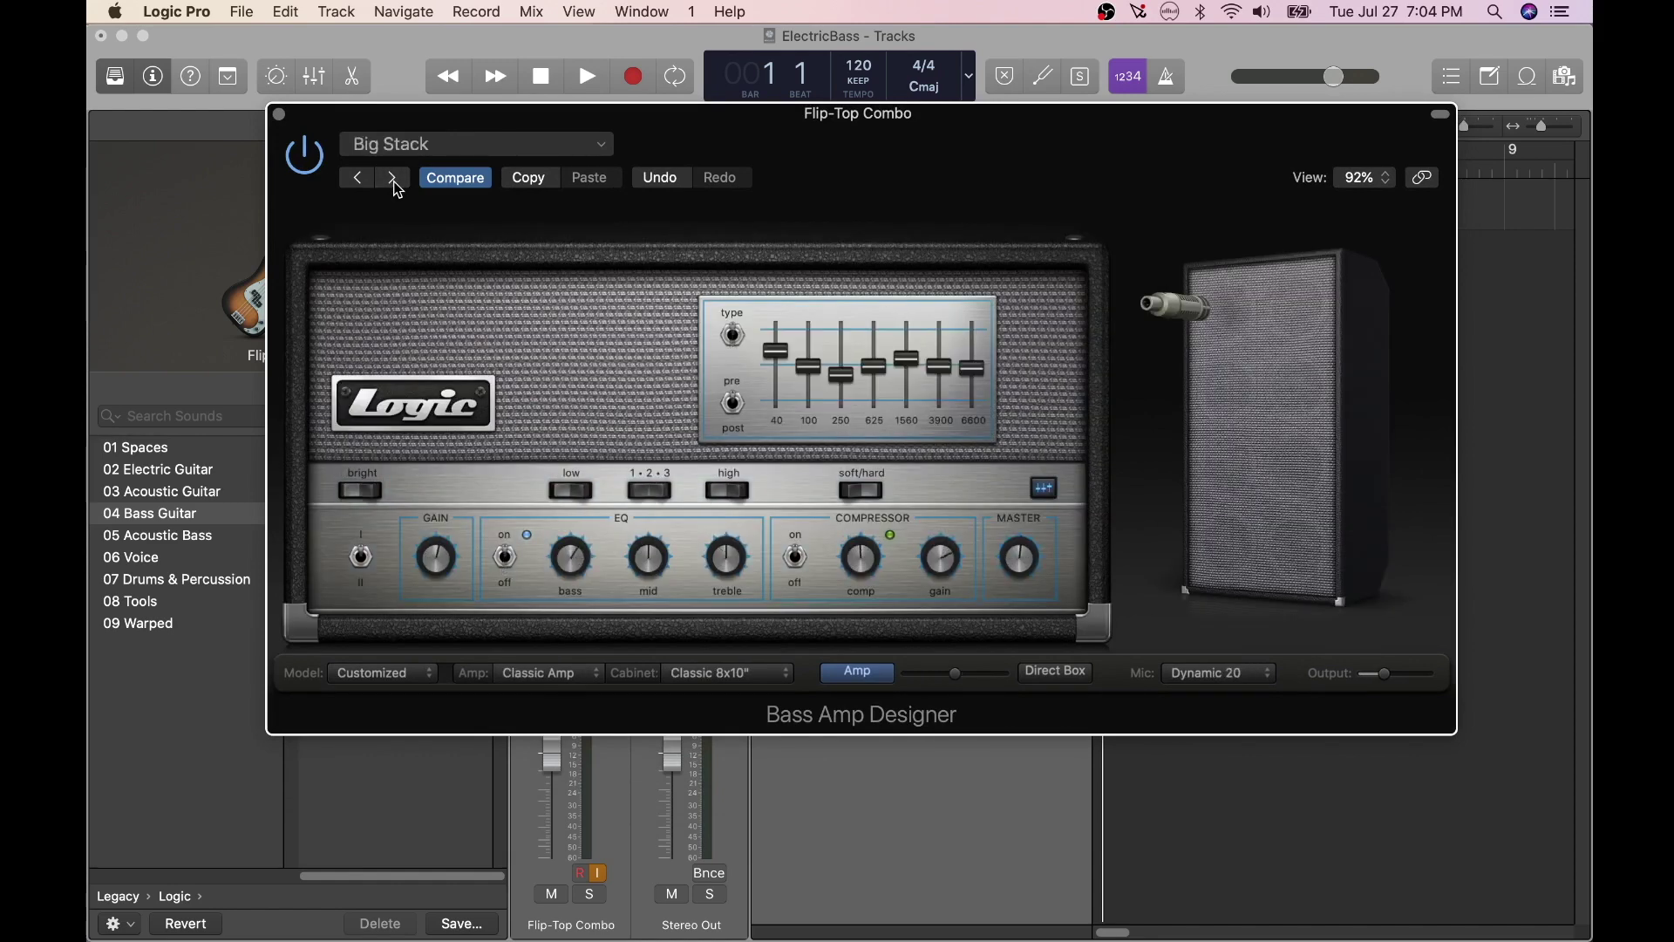
{"action": "left_click", "coordinate": [394, 179]}
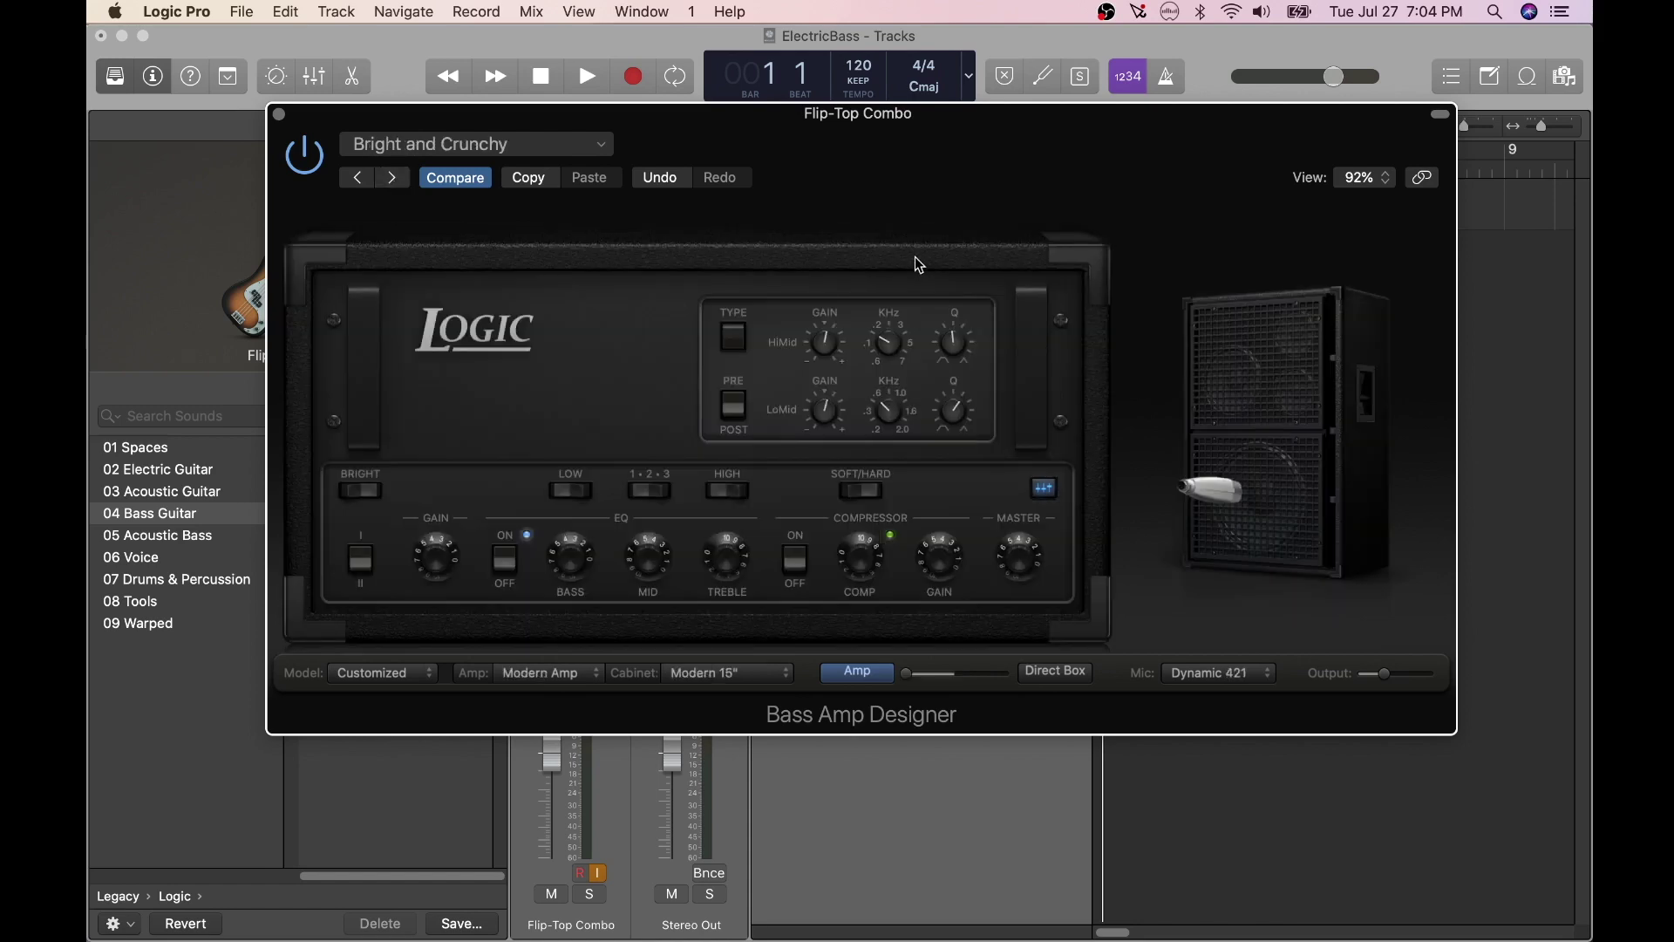
View the full list of Bass Amp Designer presets without choosing one, and close the amp window
{"action": "left_click", "coordinate": [601, 145]}
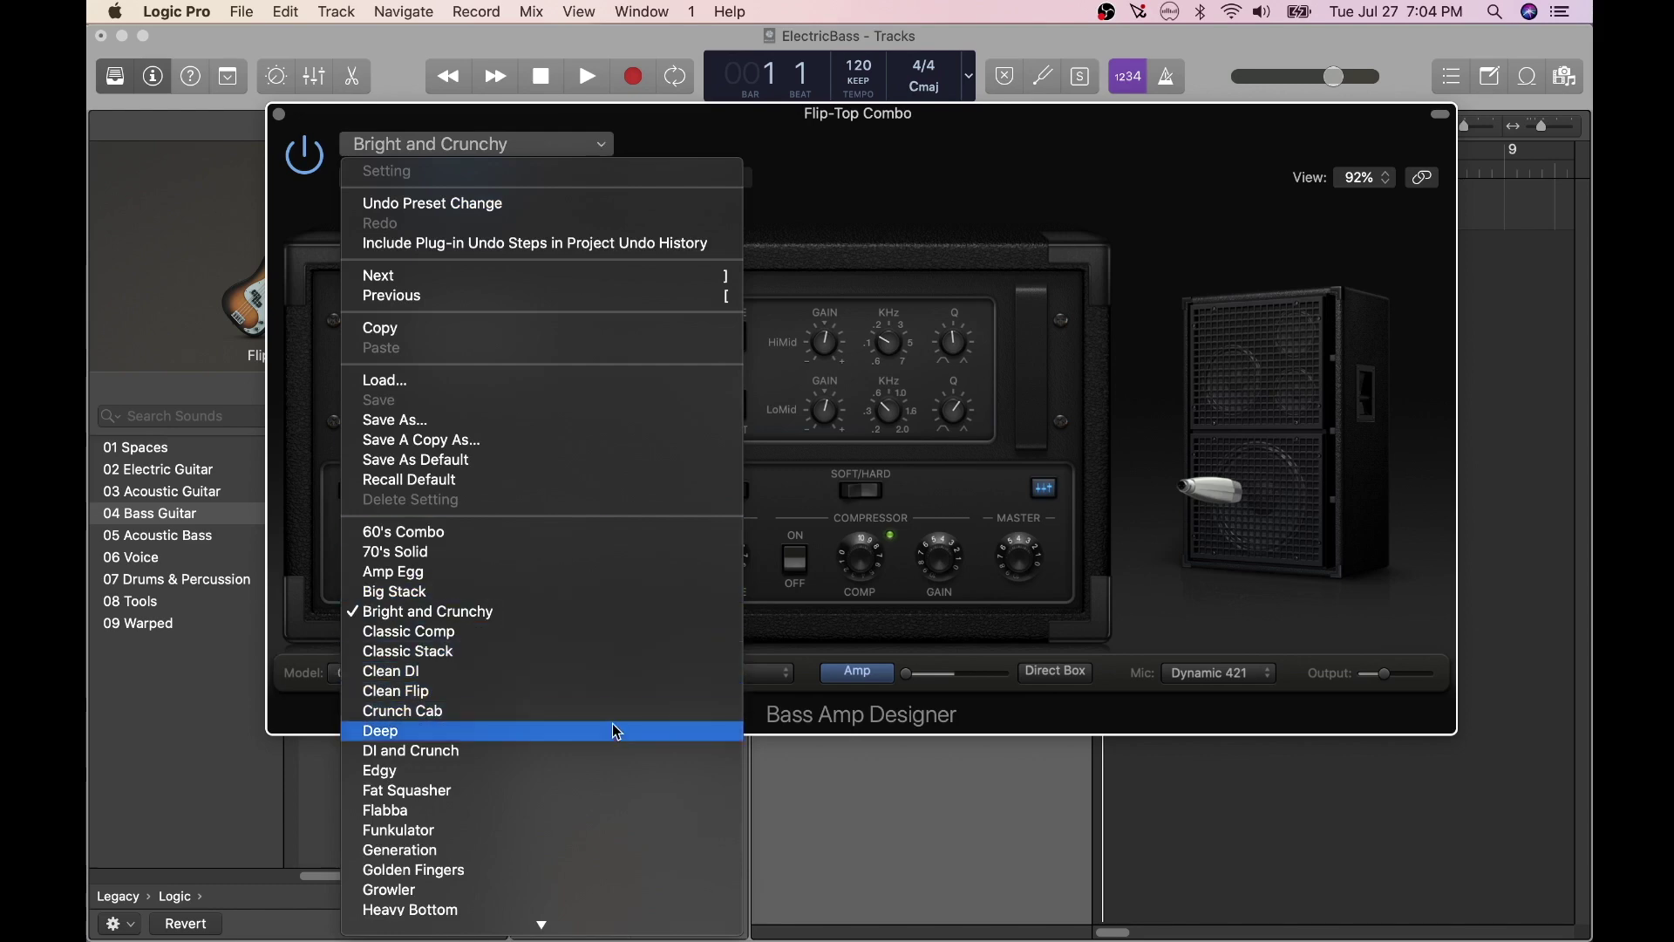
{"action": "left_click", "coordinate": [1022, 148]}
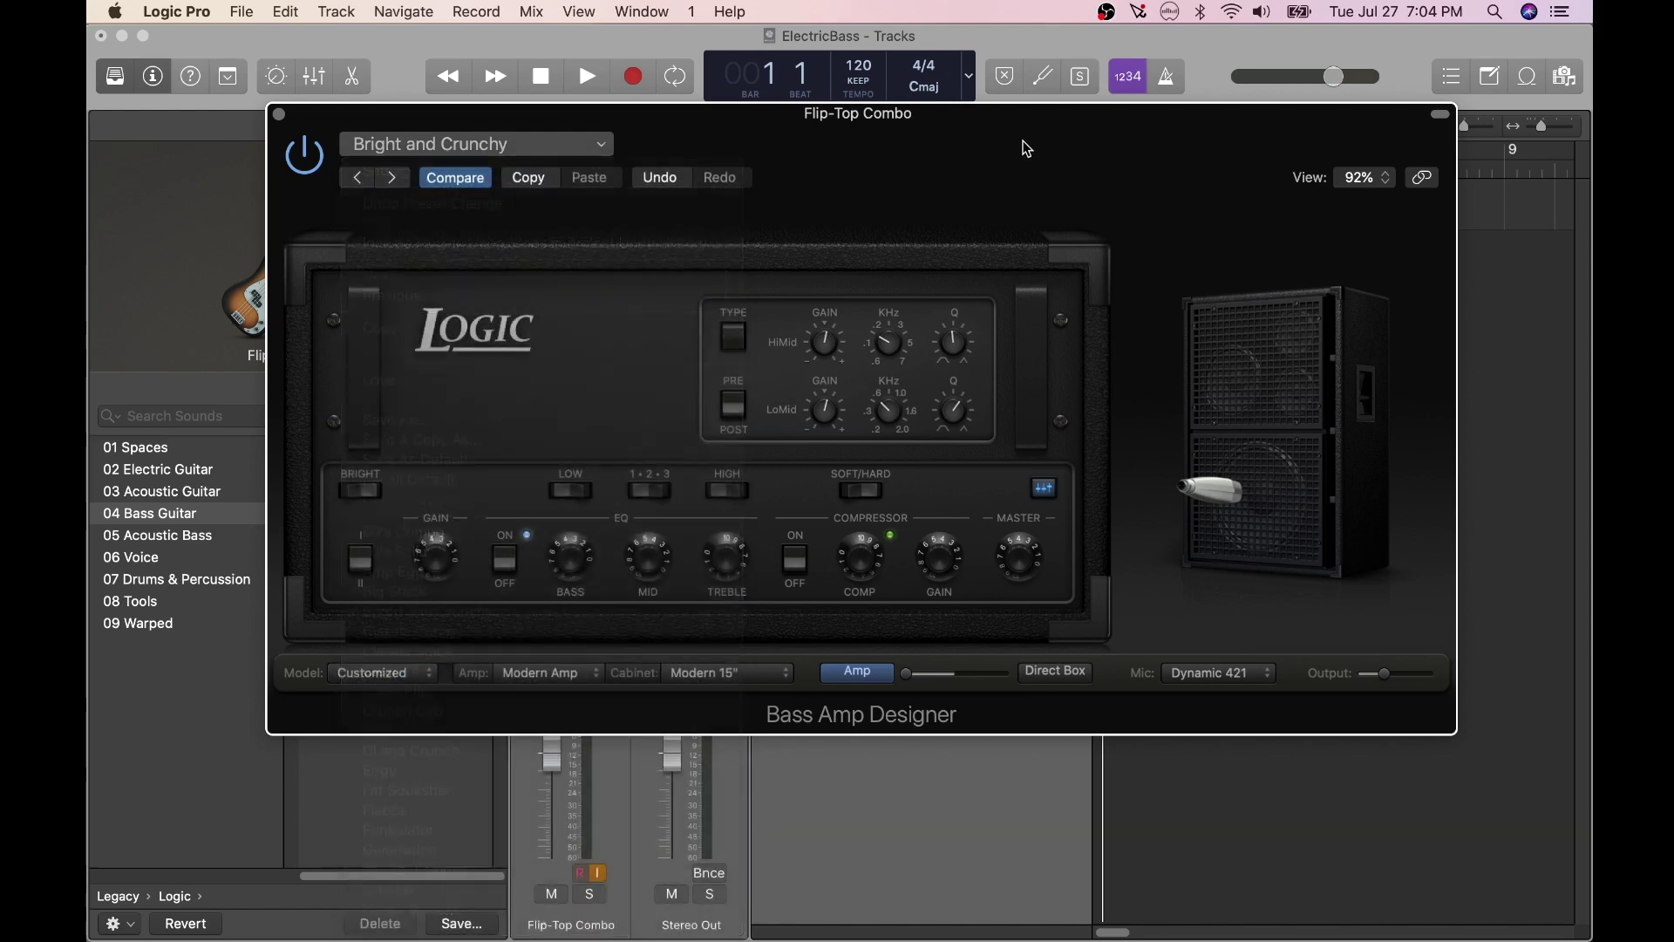
{"action": "left_click", "coordinate": [279, 114]}
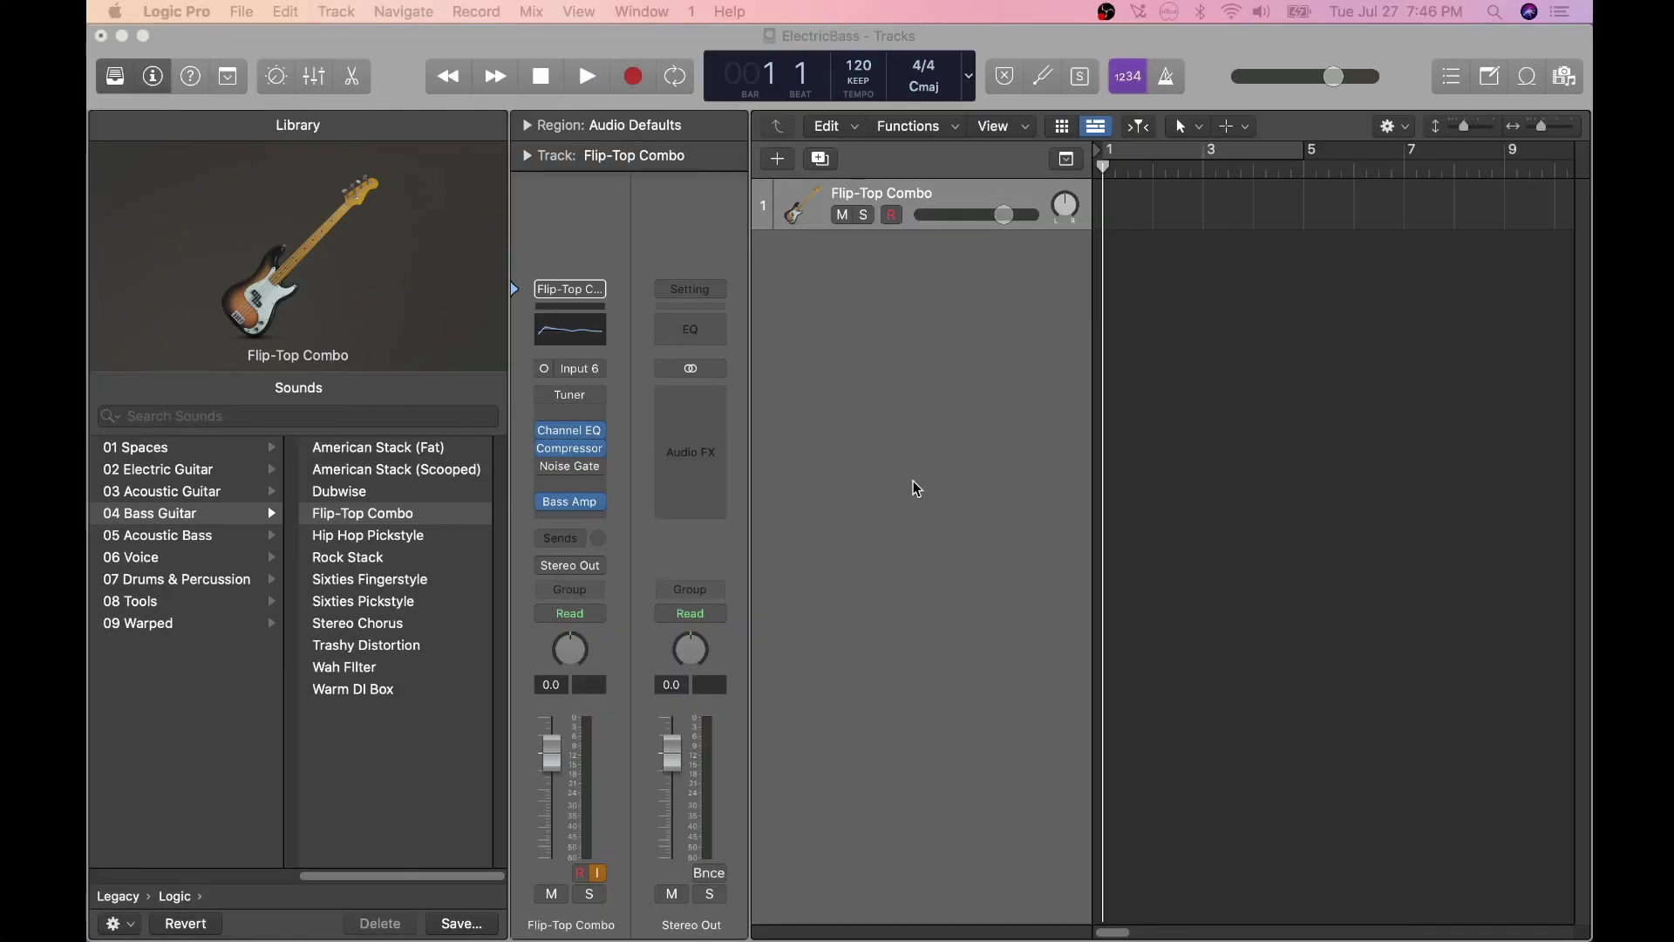
Insert a stereo Pedalboard below the Bass Amp on the Flip-Top Combo track, reposition its window and switch to full screen
{"action": "left_click", "coordinate": [916, 488]}
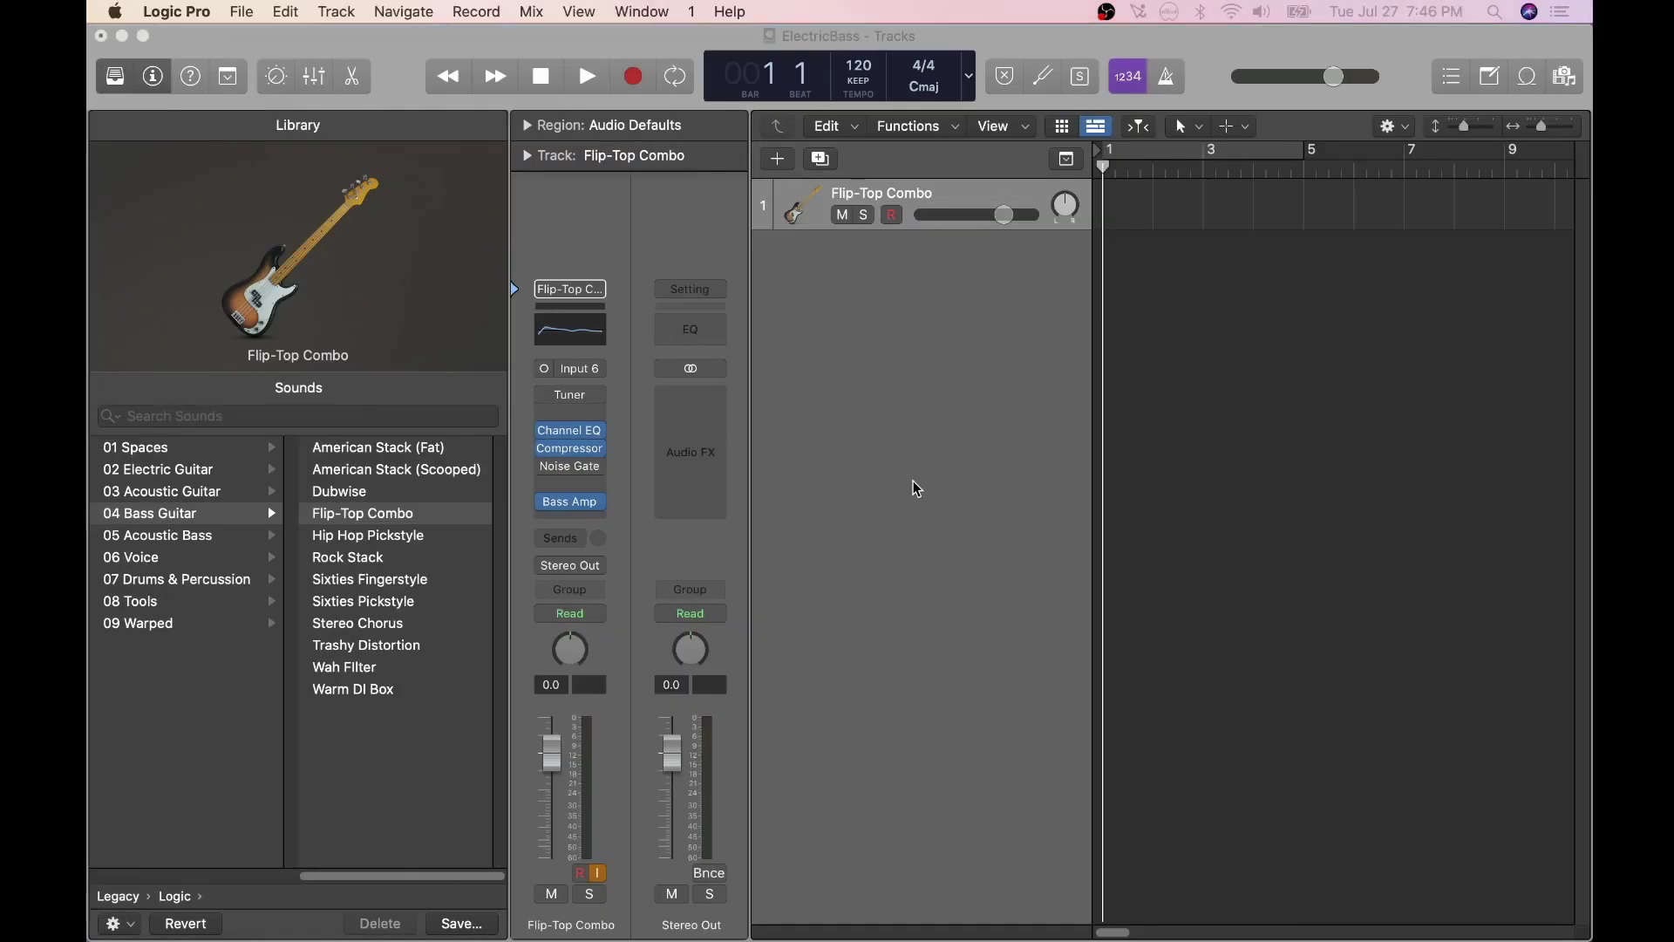
{"action": "left_click", "coordinate": [575, 521]}
{"action": "mouse_move", "coordinate": [643, 661]}
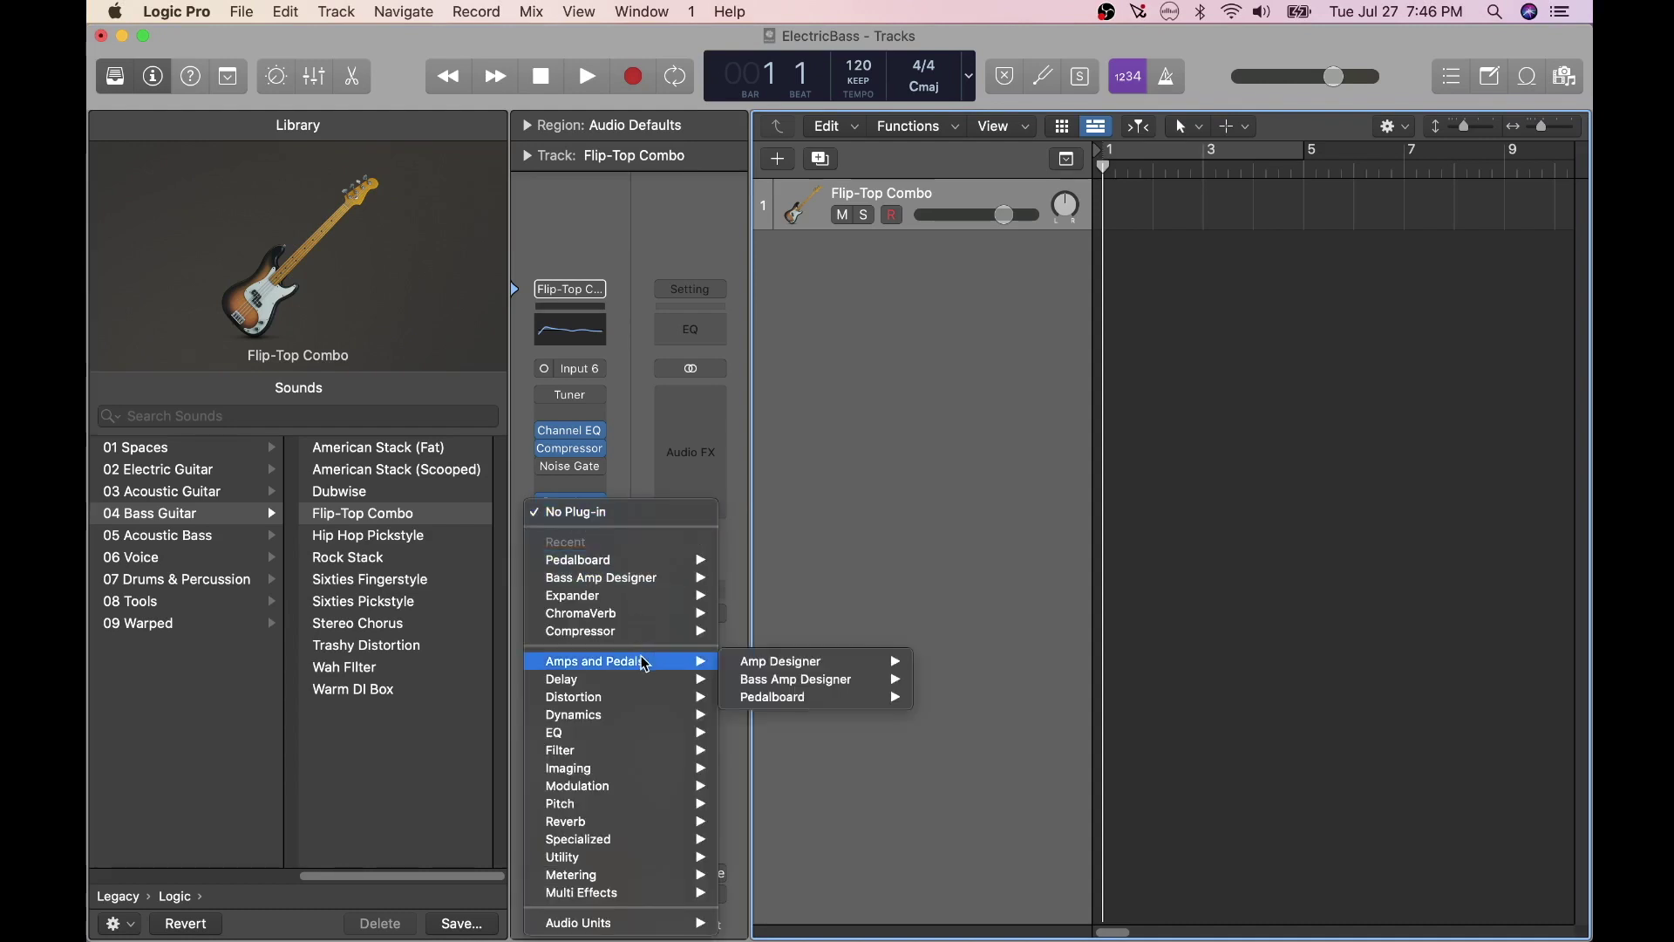
{"action": "mouse_move", "coordinate": [803, 702]}
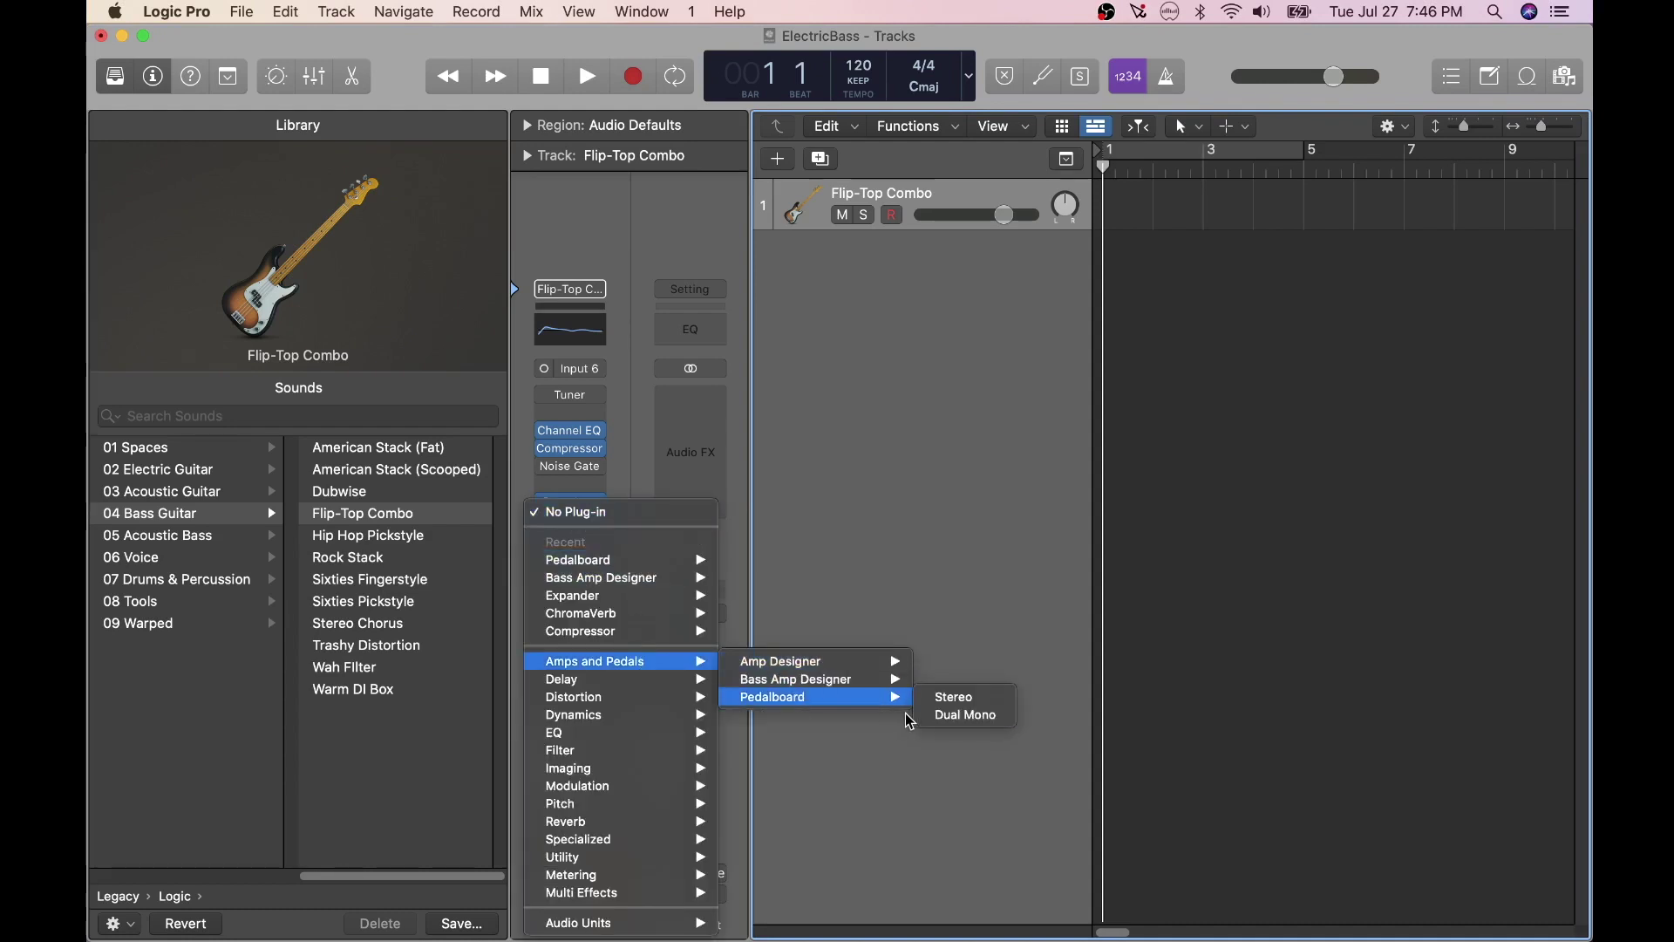
{"action": "left_click", "coordinate": [950, 698]}
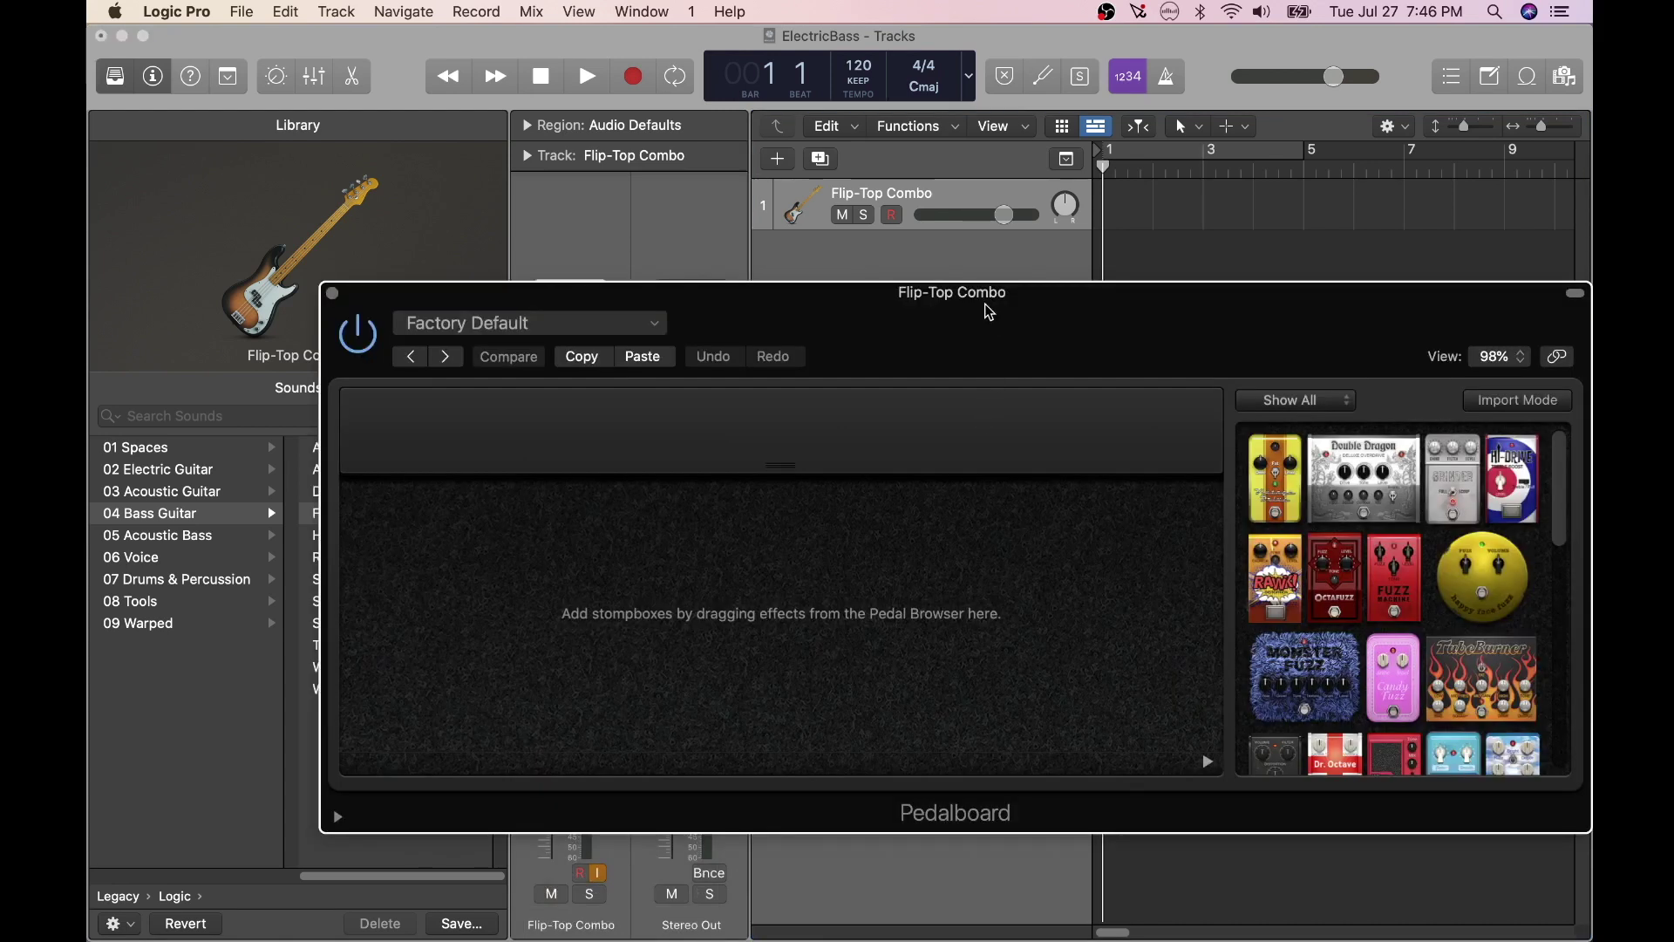
{"action": "left_click_drag", "start_coordinate": [989, 312], "coordinate": [861, 180]}
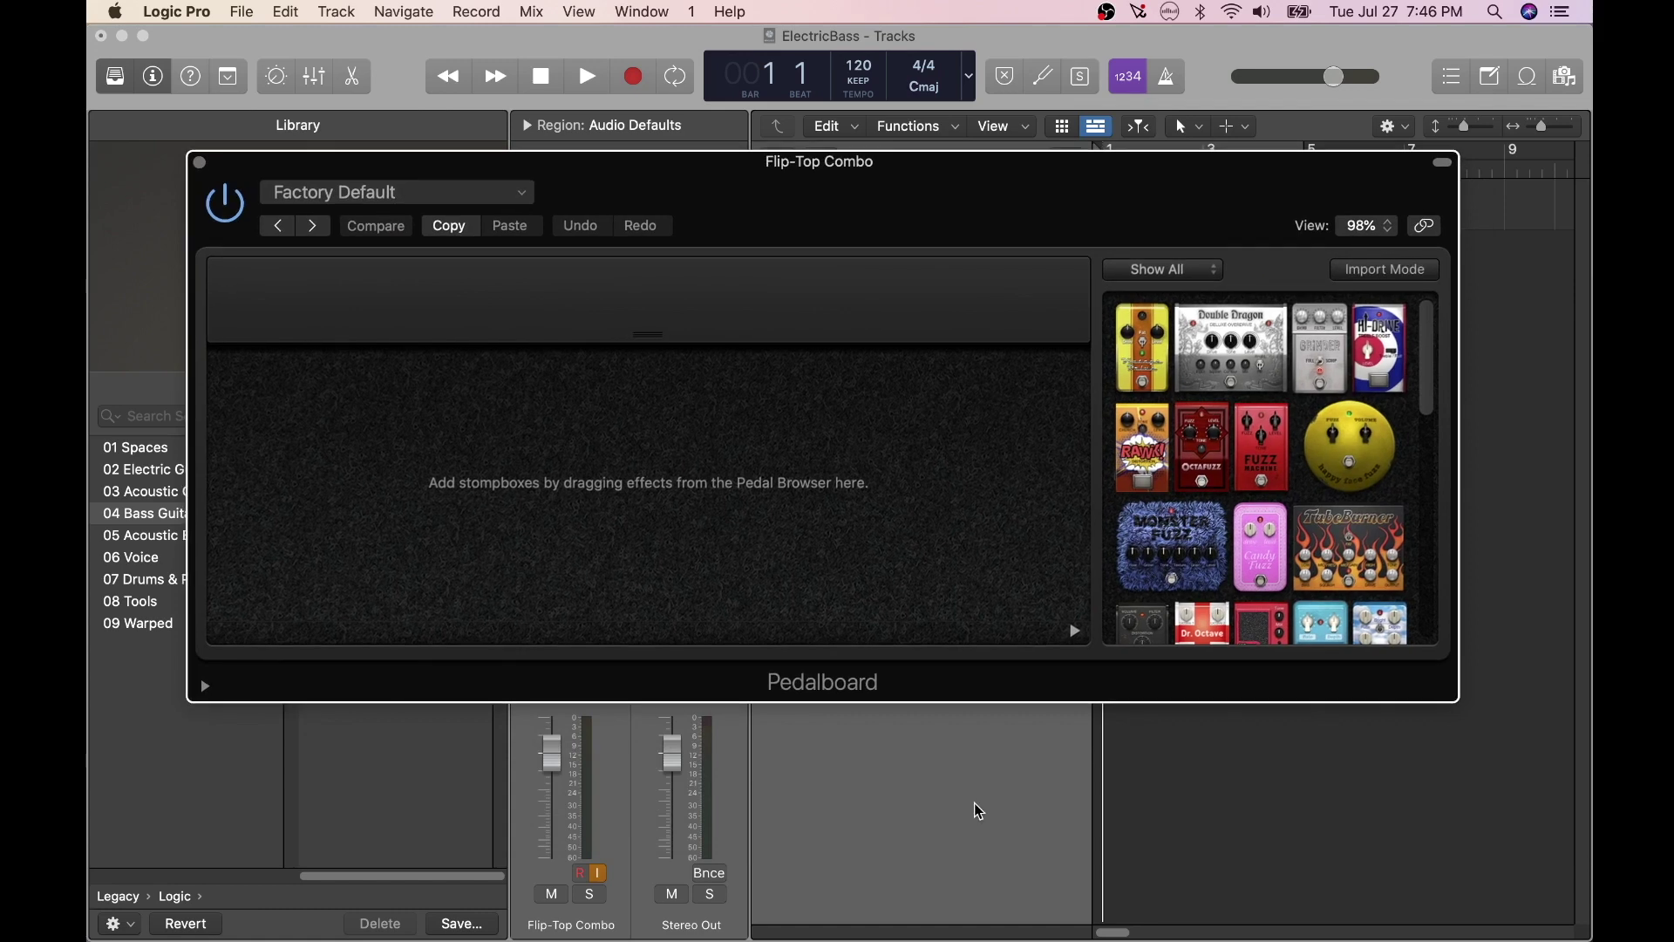
{"action": "key", "text": "ctrl+super+f"}
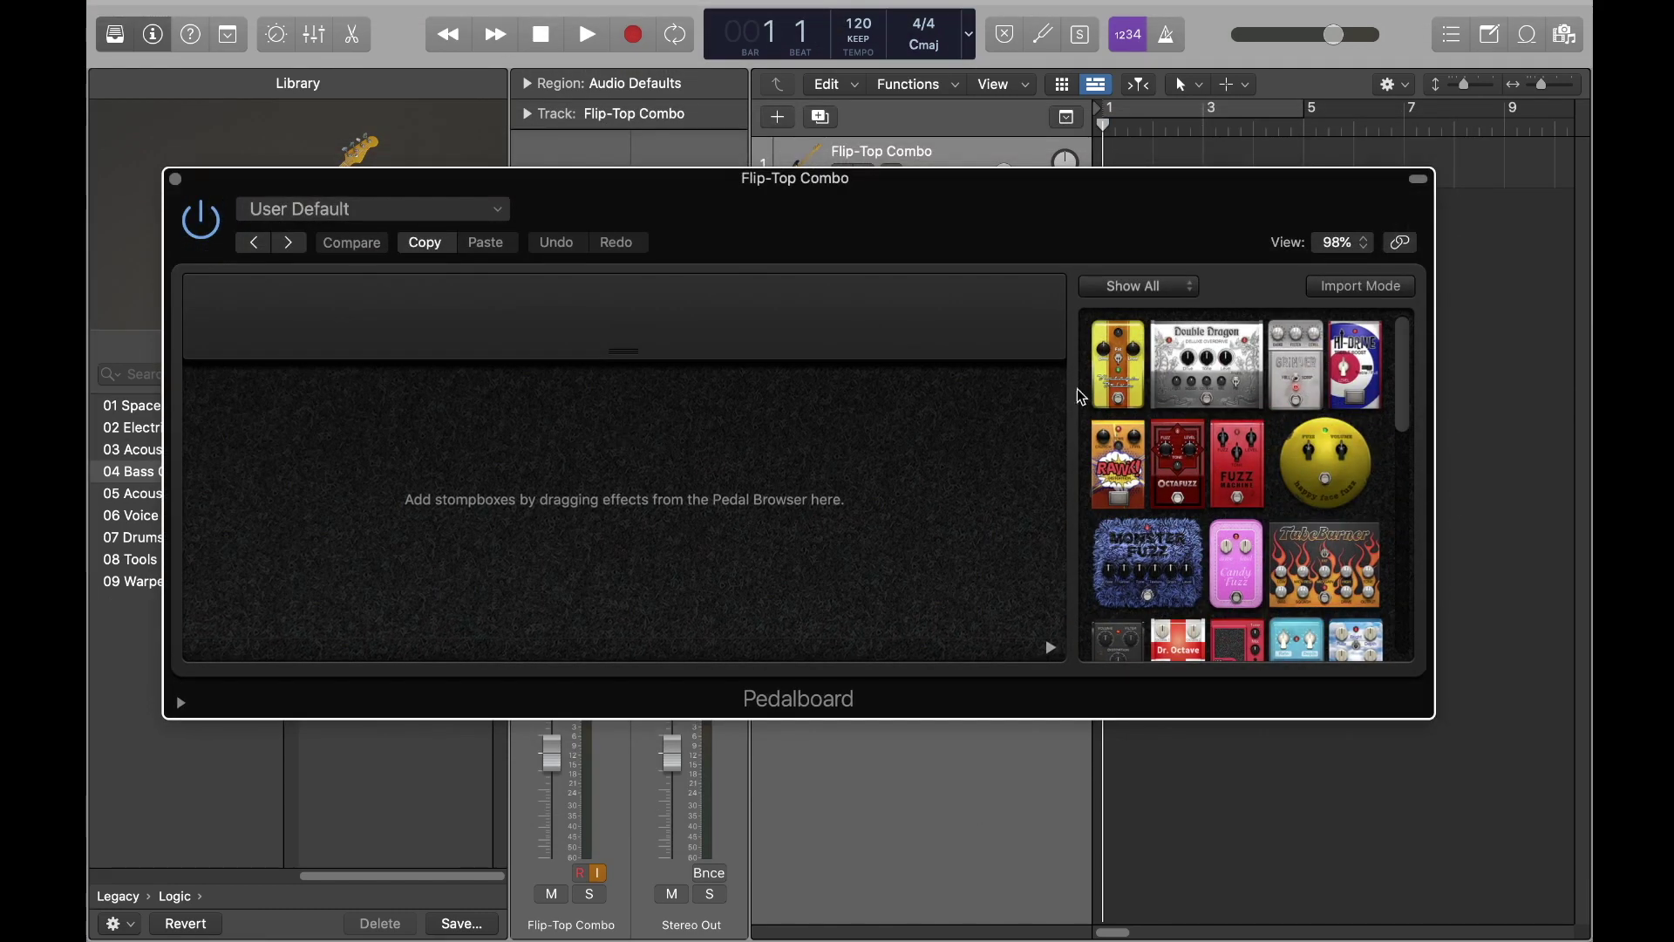
Add the Vintage Drive pedal and the Double Dragon Deluxe Overdrive after it to the pedalboard
{"action": "left_click_drag", "start_coordinate": [1113, 381], "coordinate": [251, 421]}
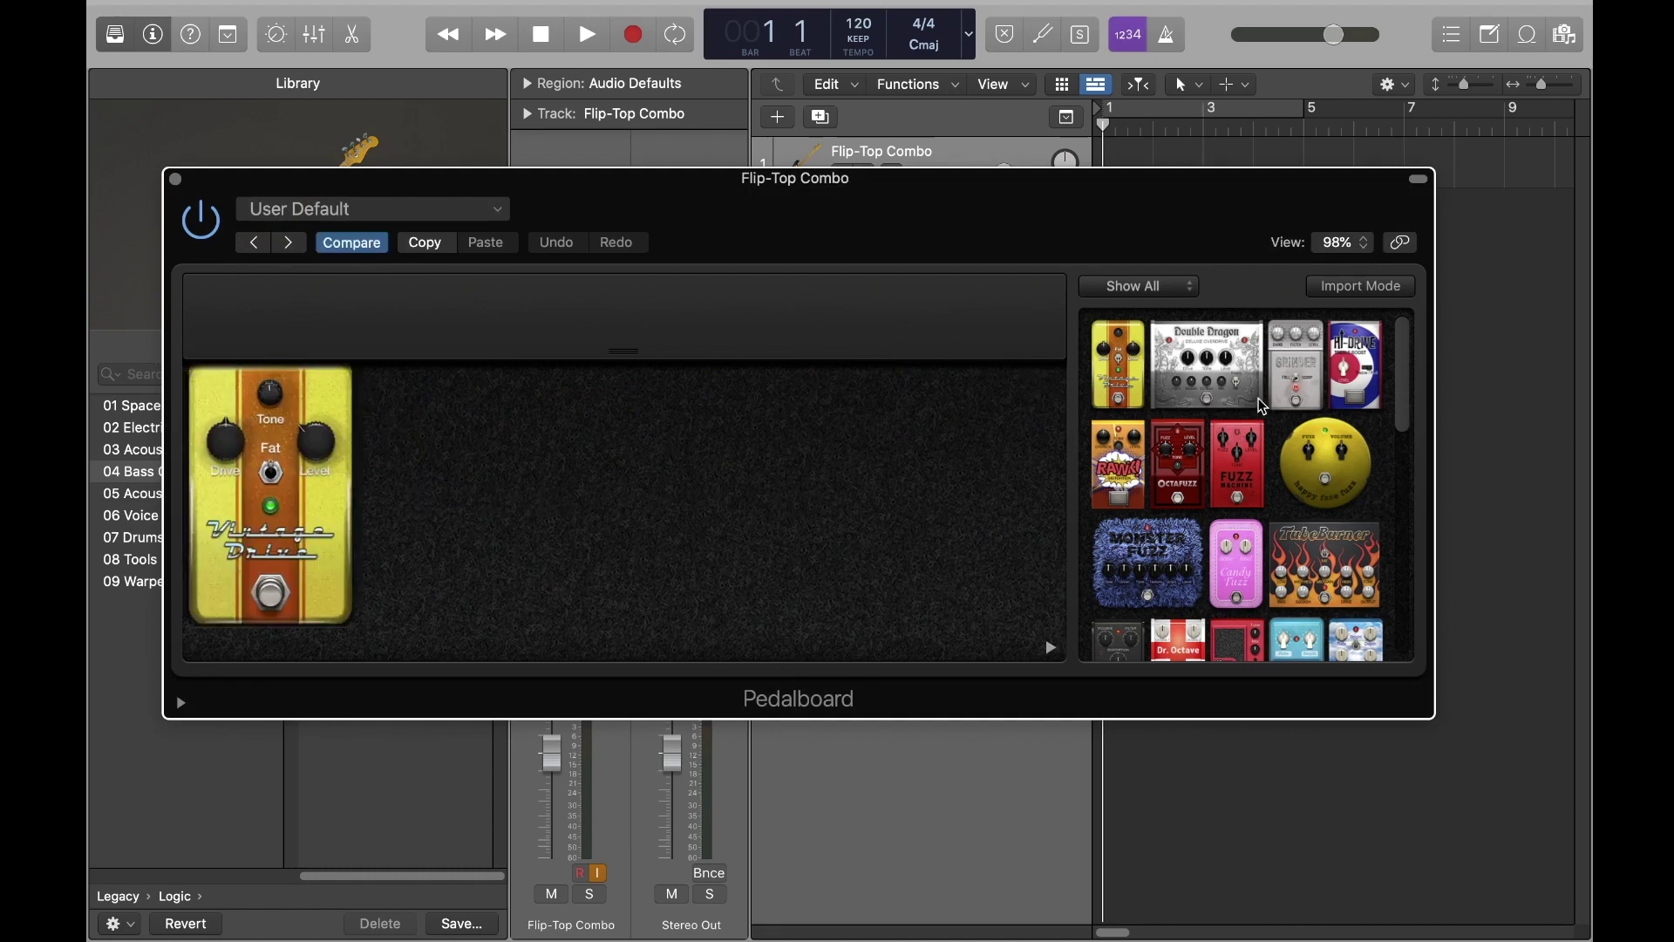
{"action": "double_click", "coordinate": [1229, 370]}
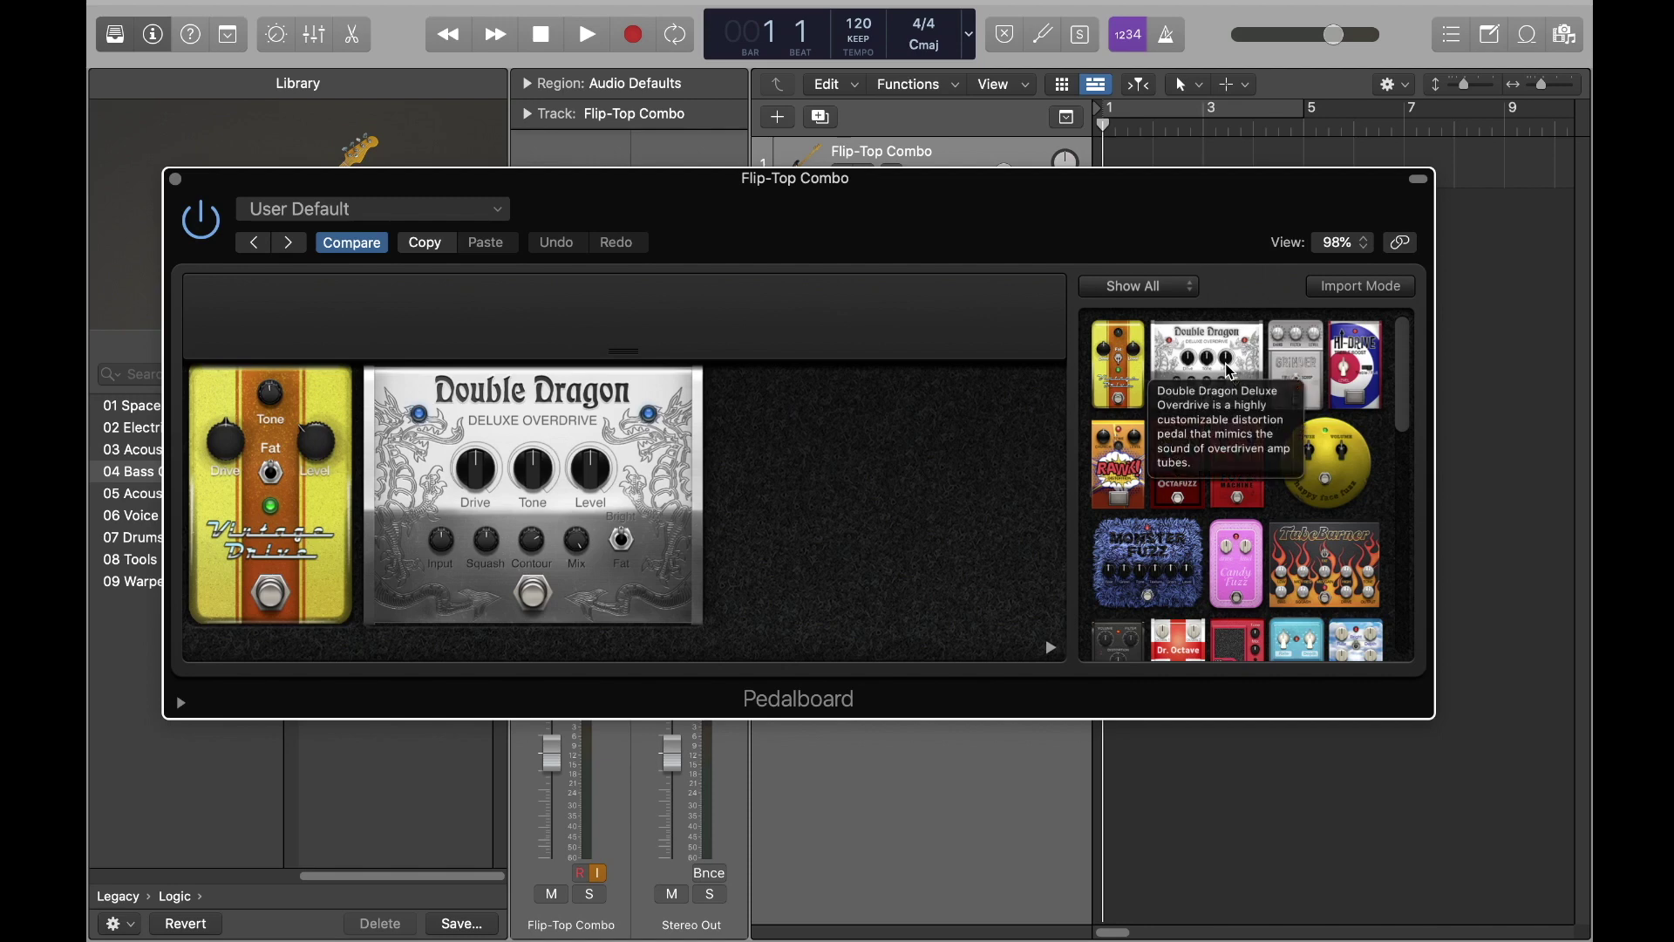
Hide the Pedal Browser and show it again, twice
{"action": "left_click", "coordinate": [1052, 651]}
{"action": "left_click", "coordinate": [1052, 651]}
{"action": "left_click", "coordinate": [1053, 652]}
{"action": "left_click", "coordinate": [1053, 651]}
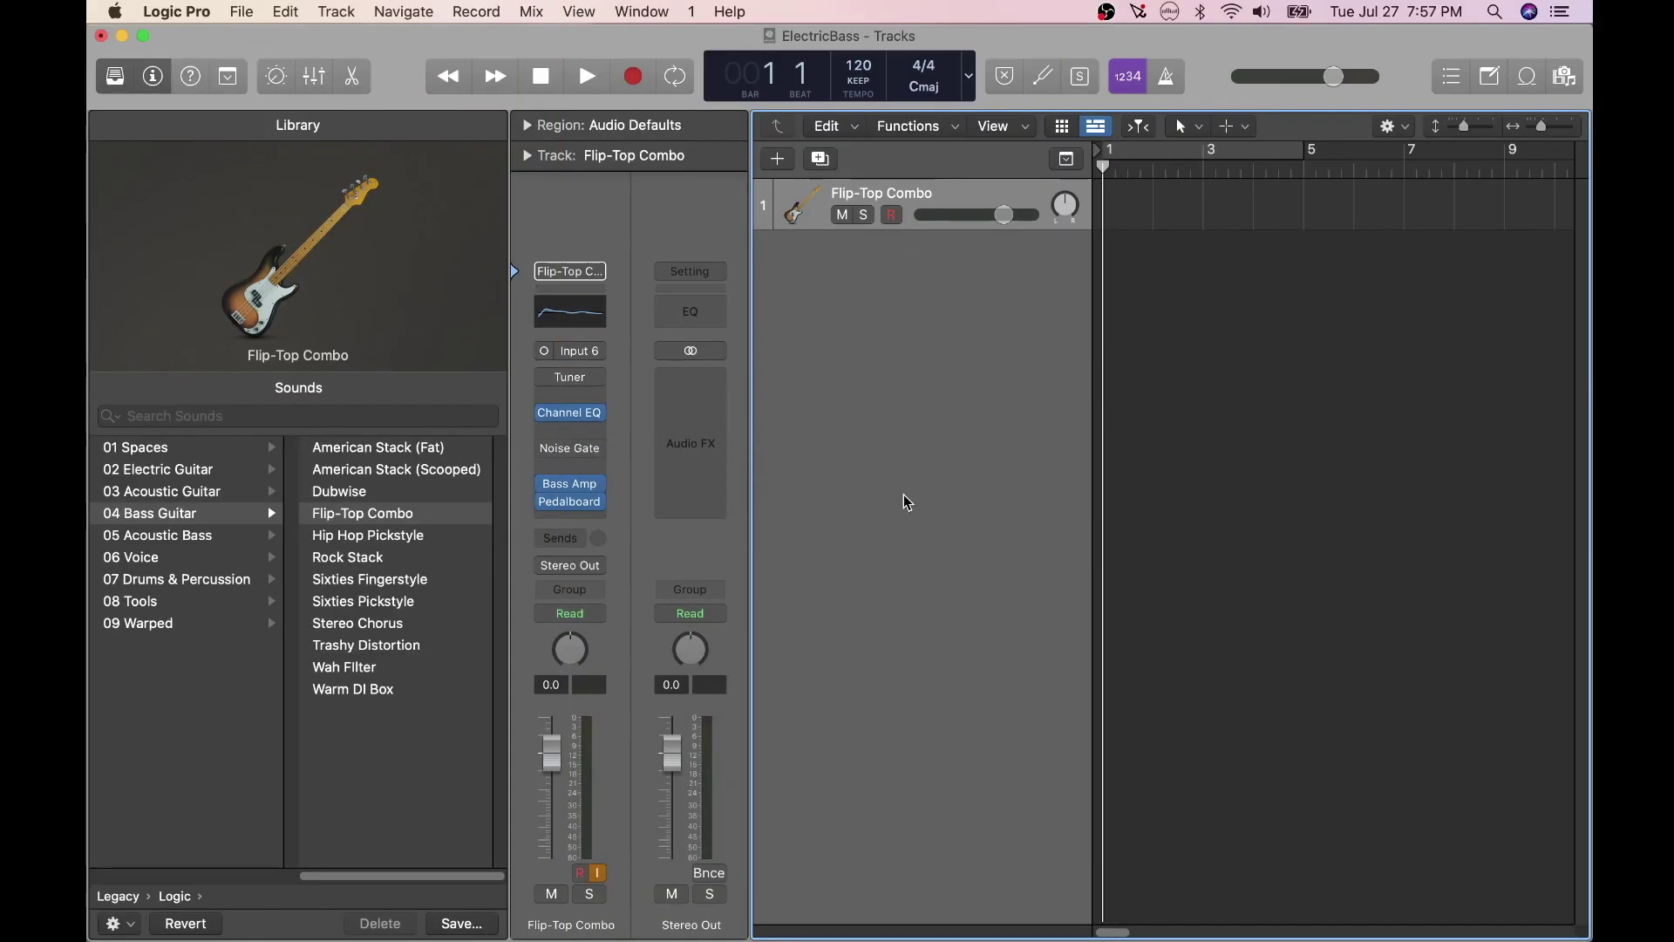
Insert a Compressor in the empty effect slot below Pedalboard on the Flip-Top Combo track and reposition its window
{"action": "left_click", "coordinate": [603, 521]}
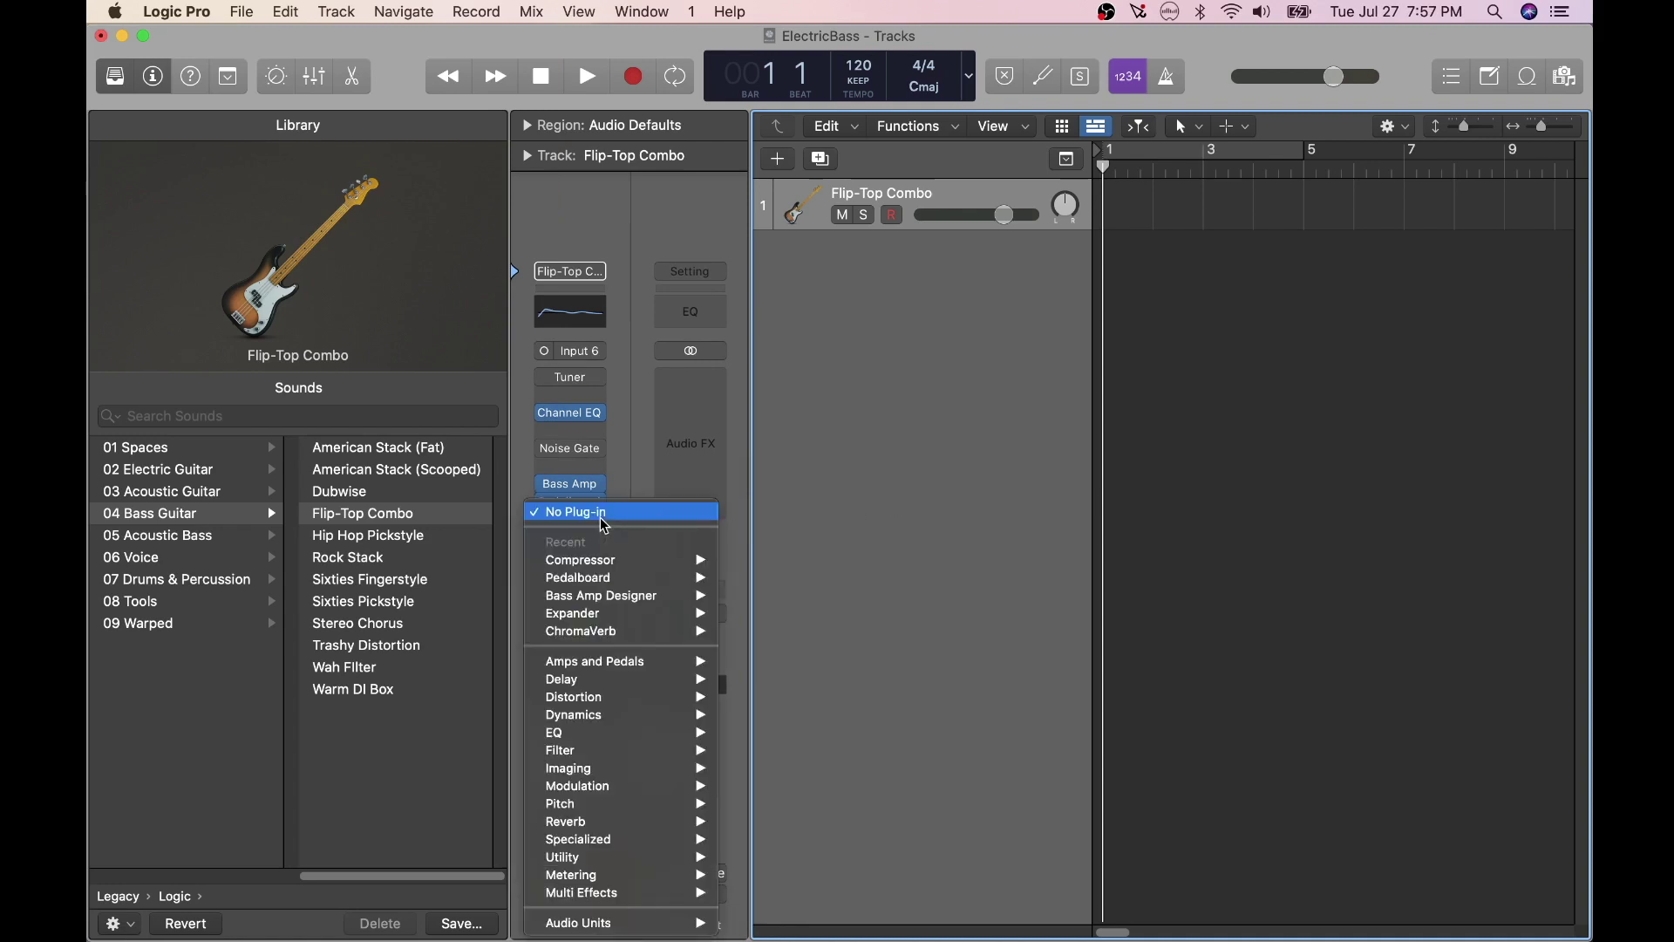
{"action": "mouse_move", "coordinate": [680, 719]}
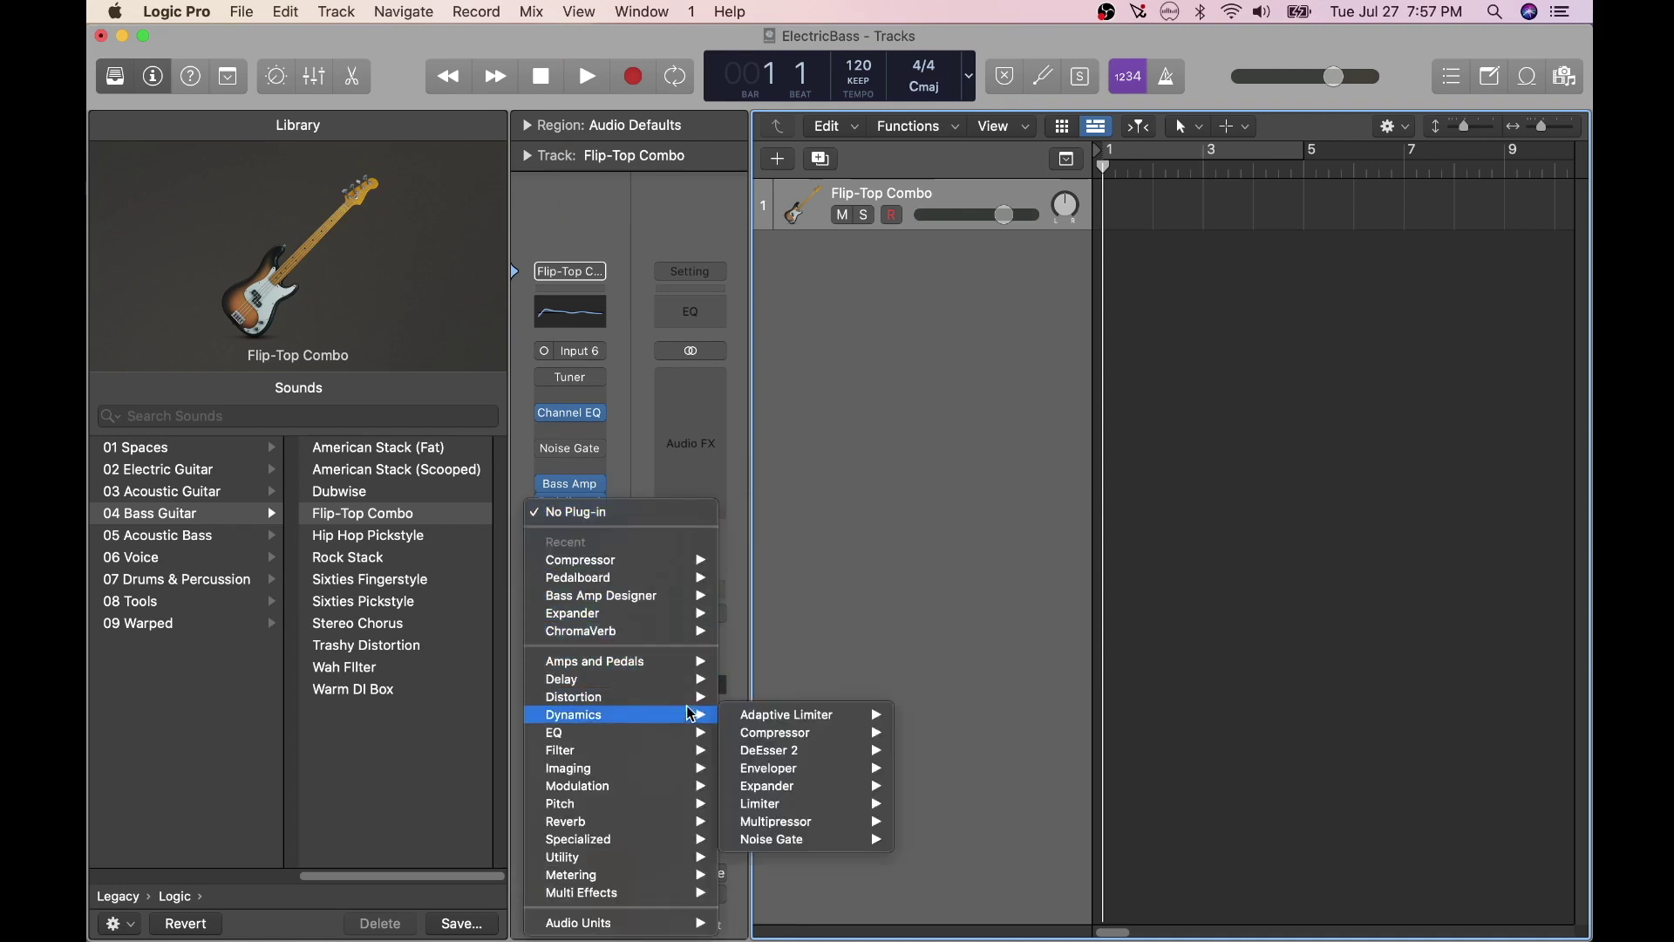
{"action": "mouse_move", "coordinate": [844, 734]}
{"action": "left_click", "coordinate": [930, 740]}
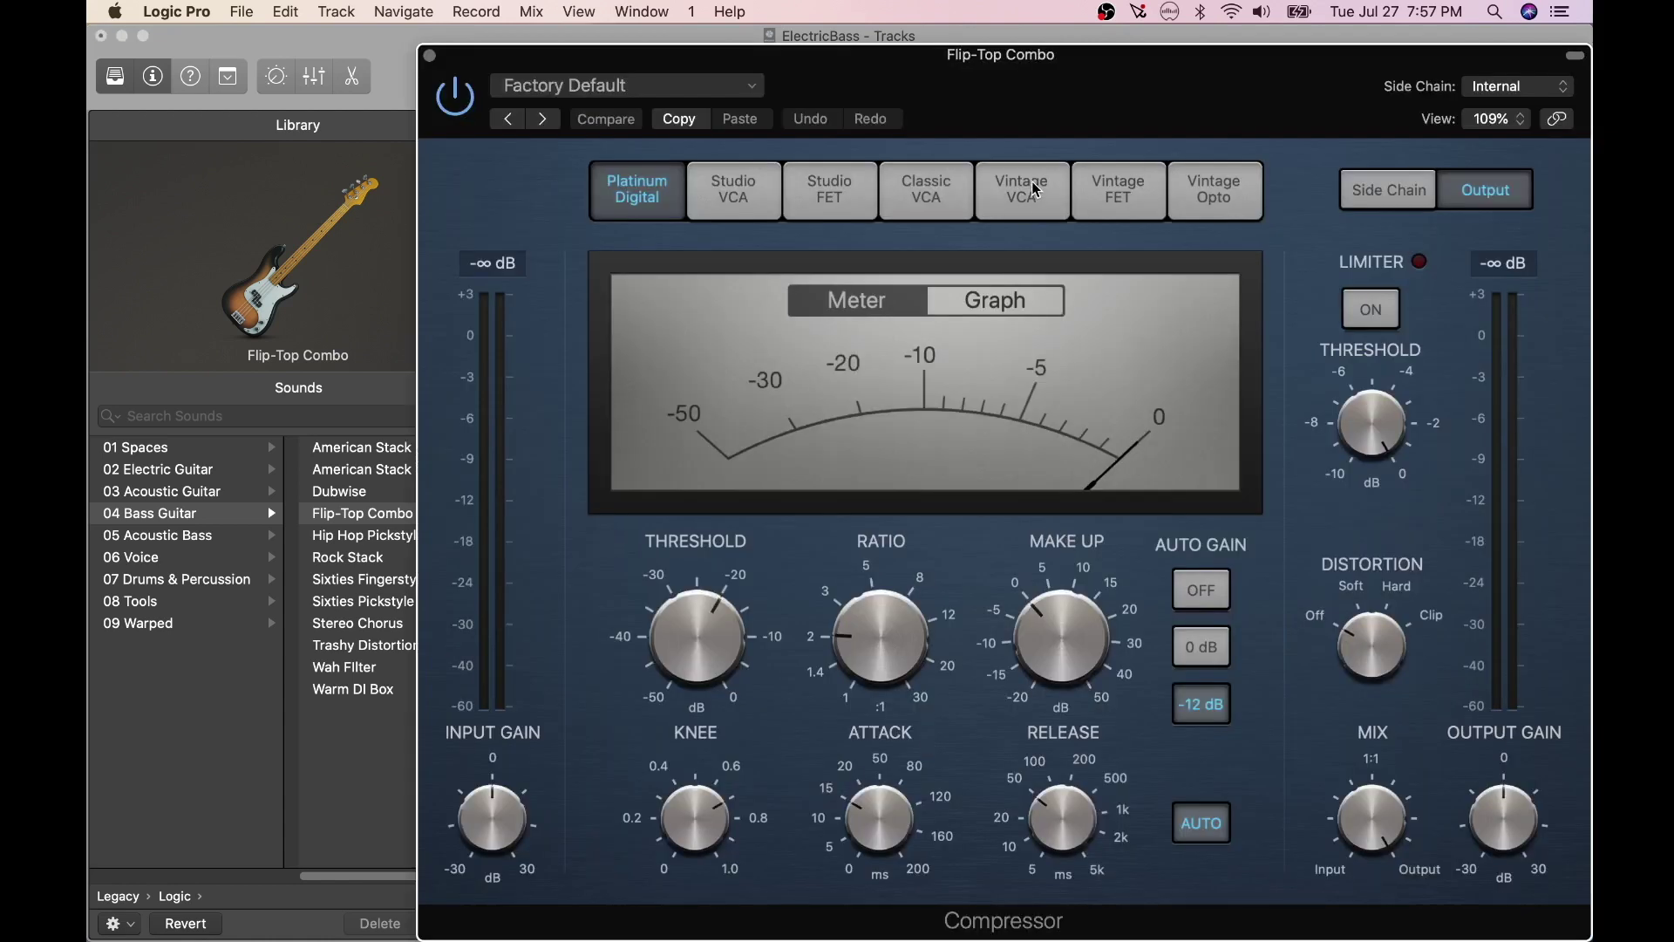
{"action": "left_click_drag", "start_coordinate": [1019, 59], "coordinate": [873, 41]}
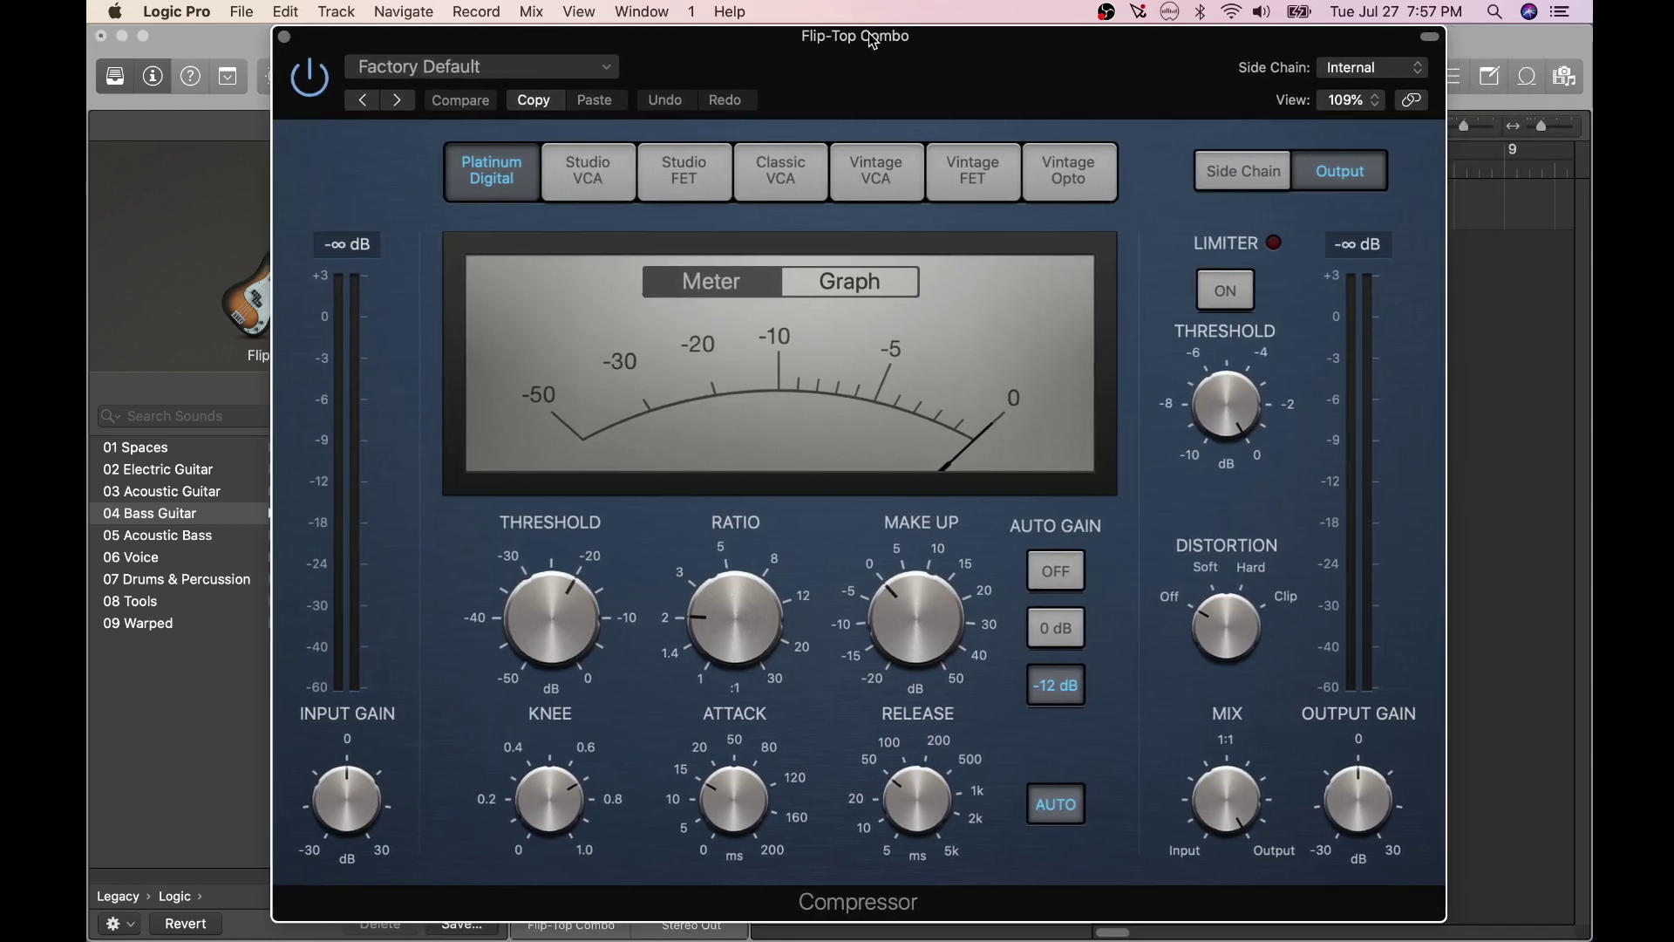
Try the Compressor's Studio VCA, Studio FET and Vintage FET circuit models, finishing on Vintage Opto
{"action": "left_click", "coordinate": [591, 173]}
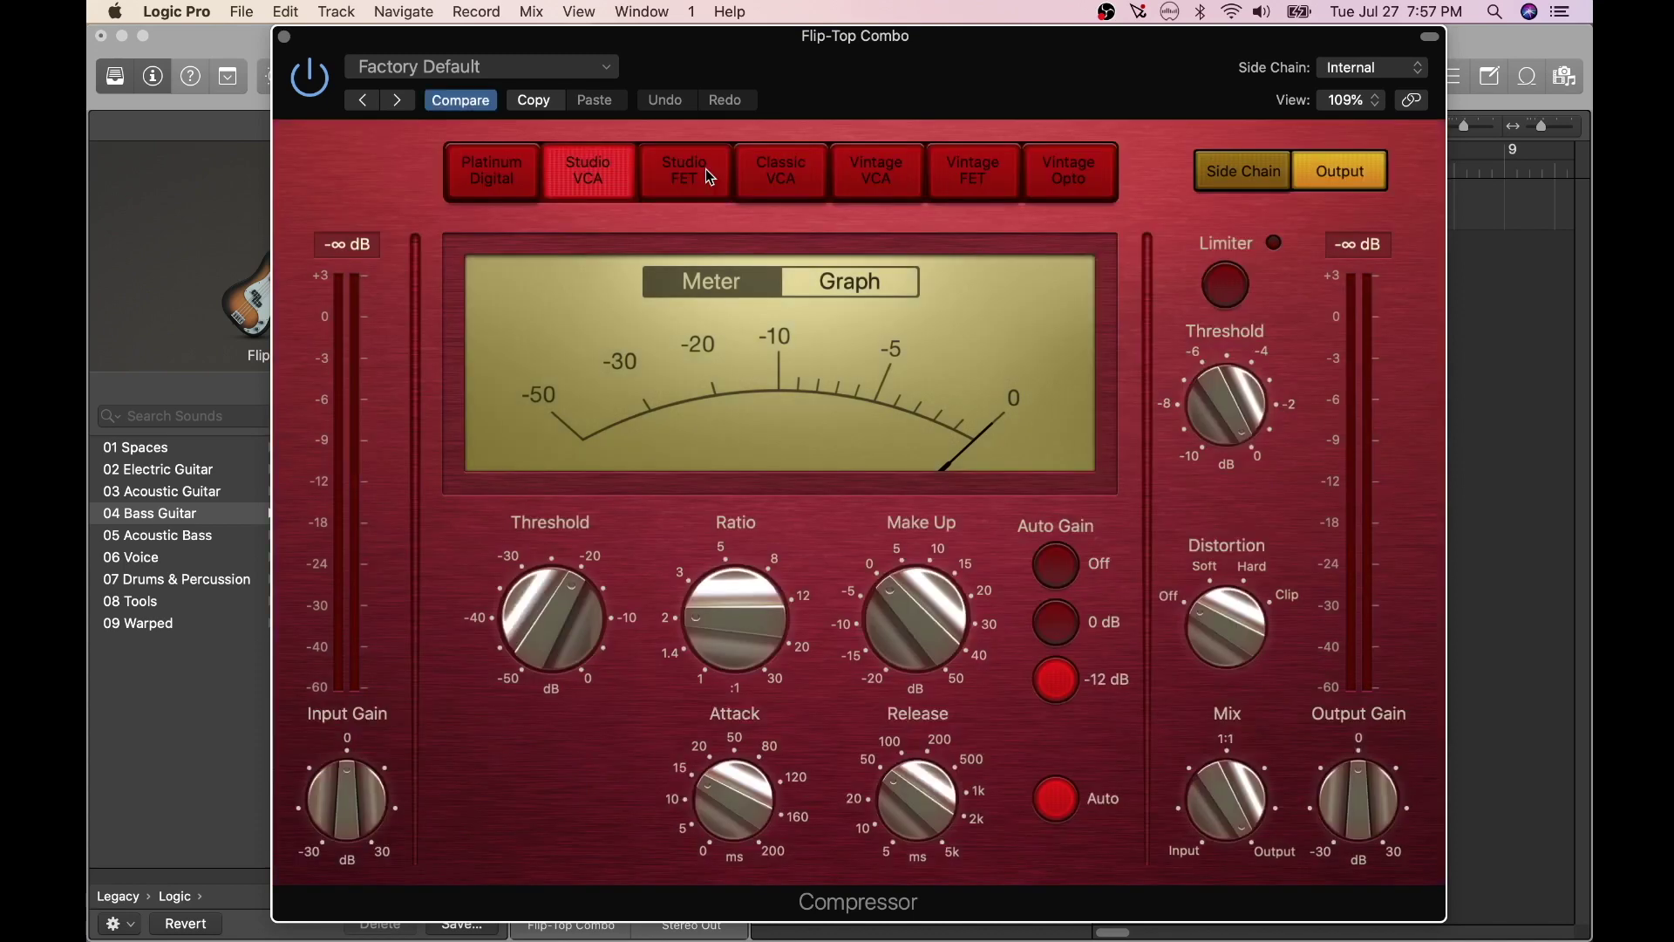
{"action": "left_click", "coordinate": [709, 174]}
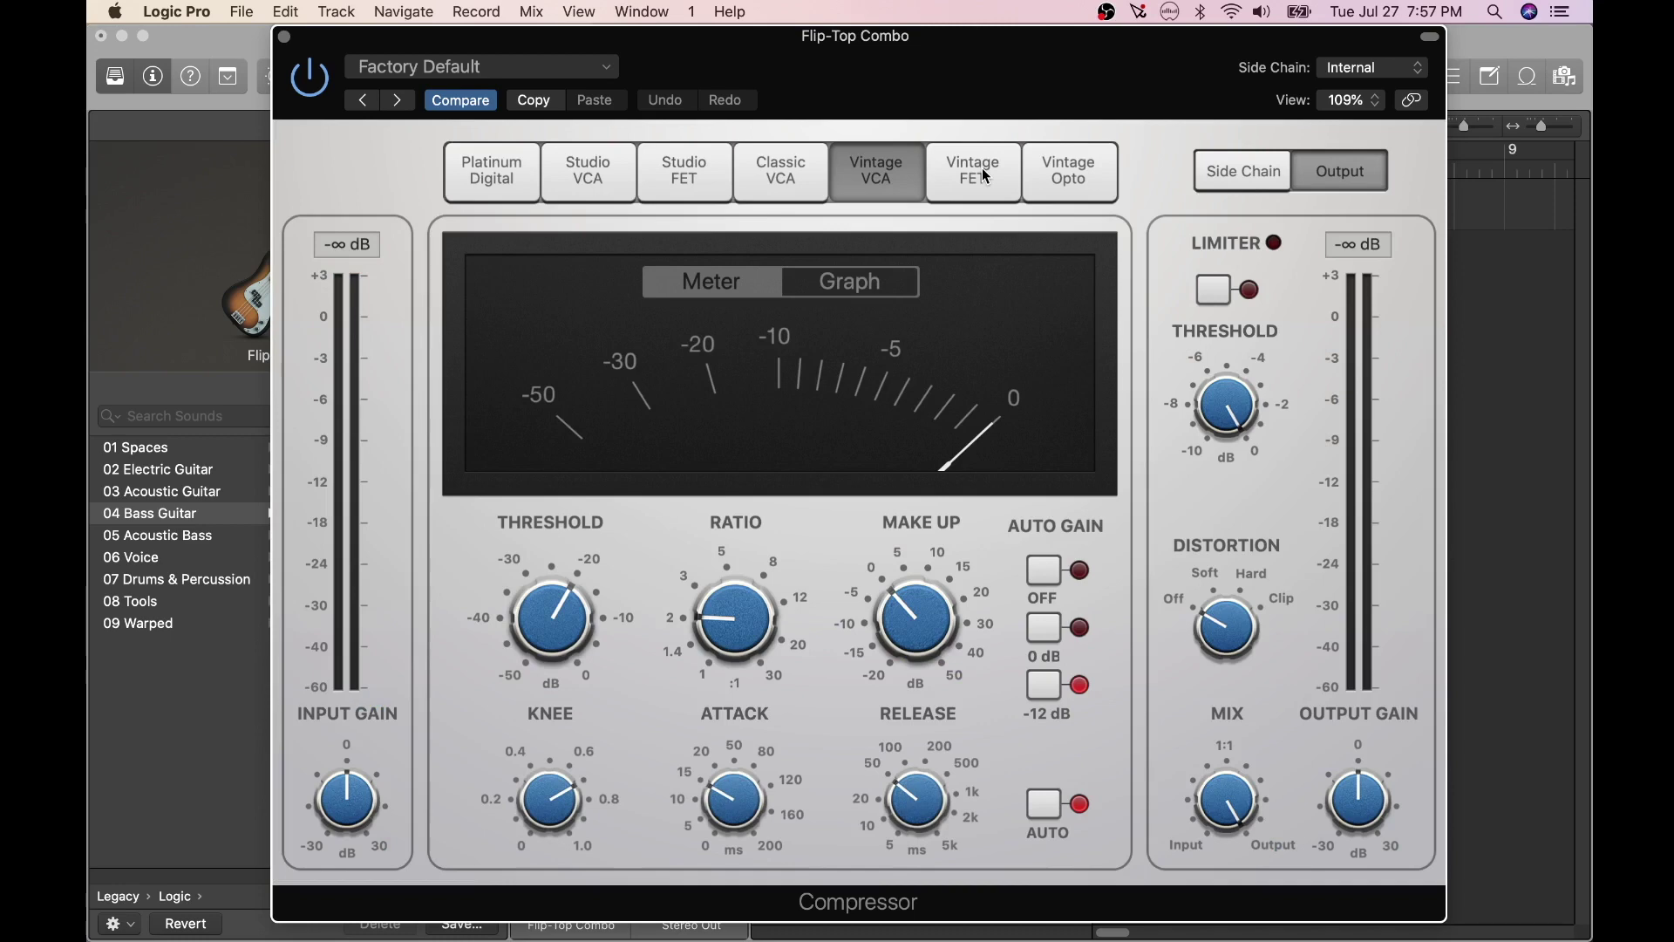
{"action": "left_click", "coordinate": [983, 173]}
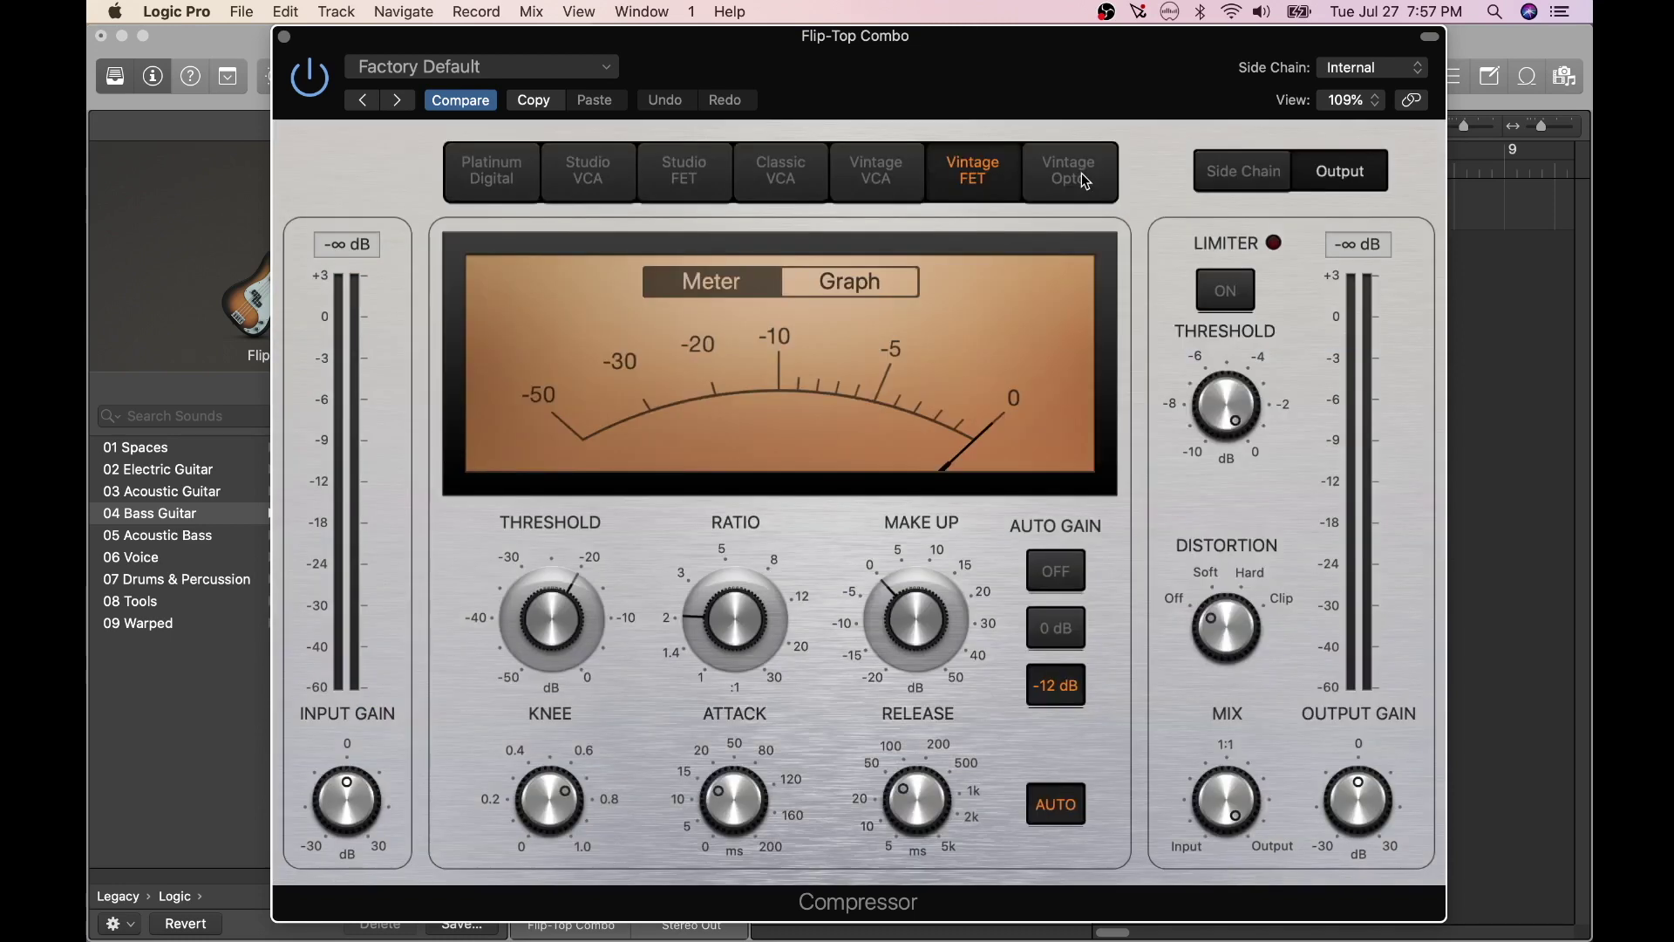
{"action": "left_click", "coordinate": [1082, 174]}
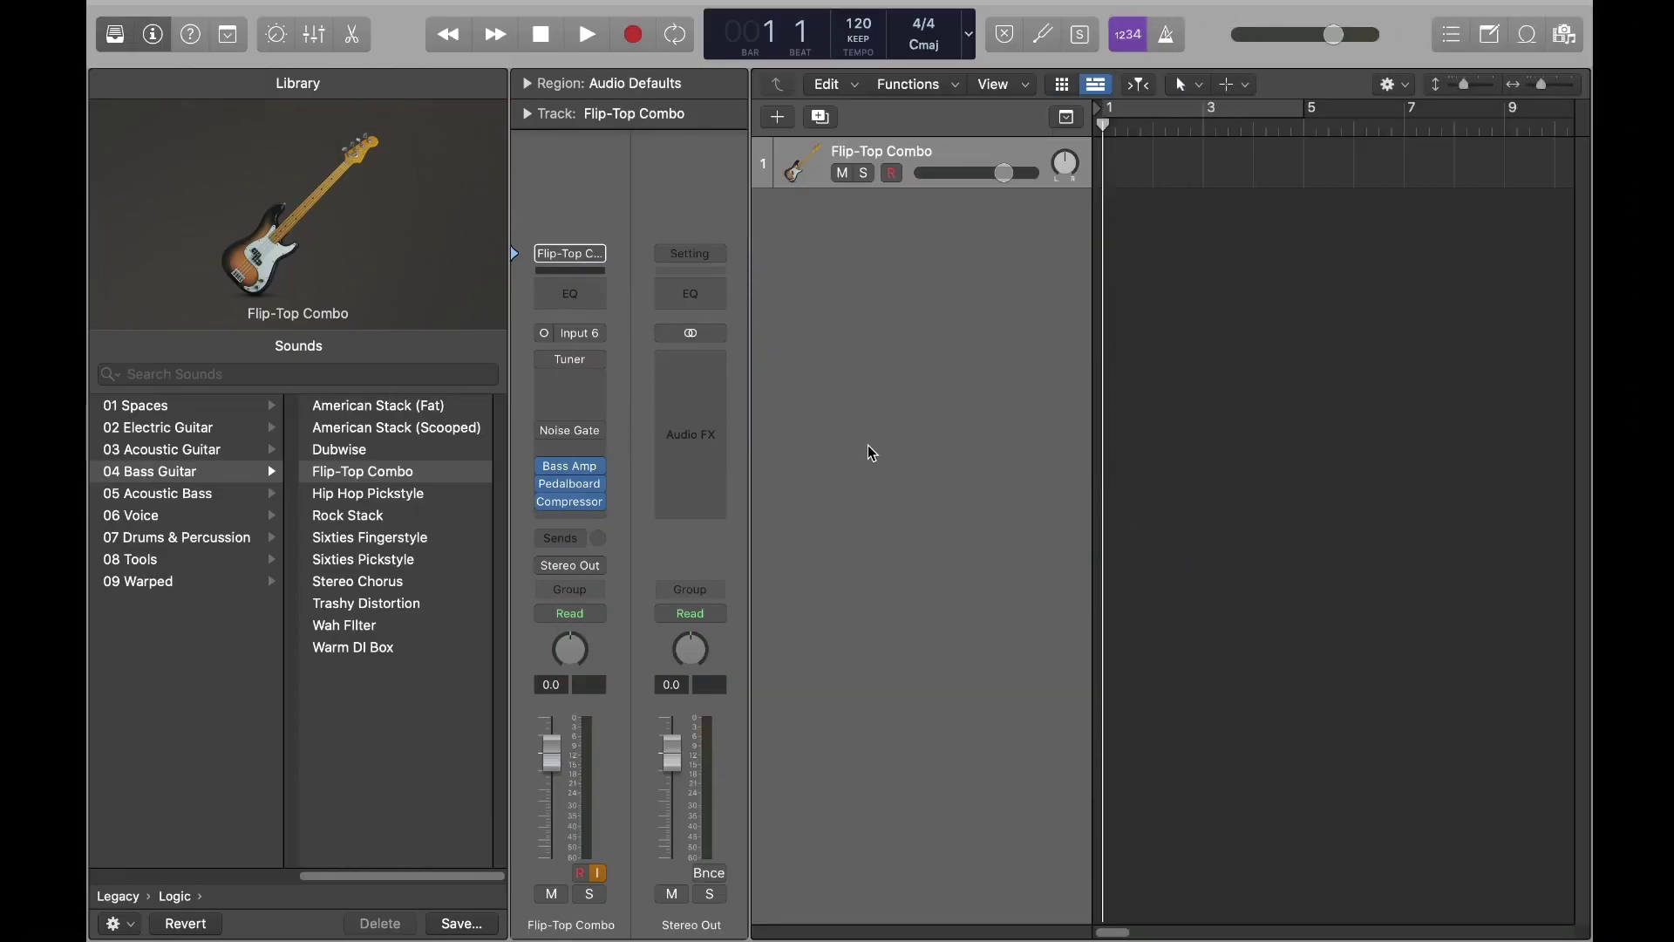
Insert a stereo Channel EQ in the slot below Compressor on the Flip-Top Combo track and reposition its window
{"action": "left_click", "coordinate": [872, 453]}
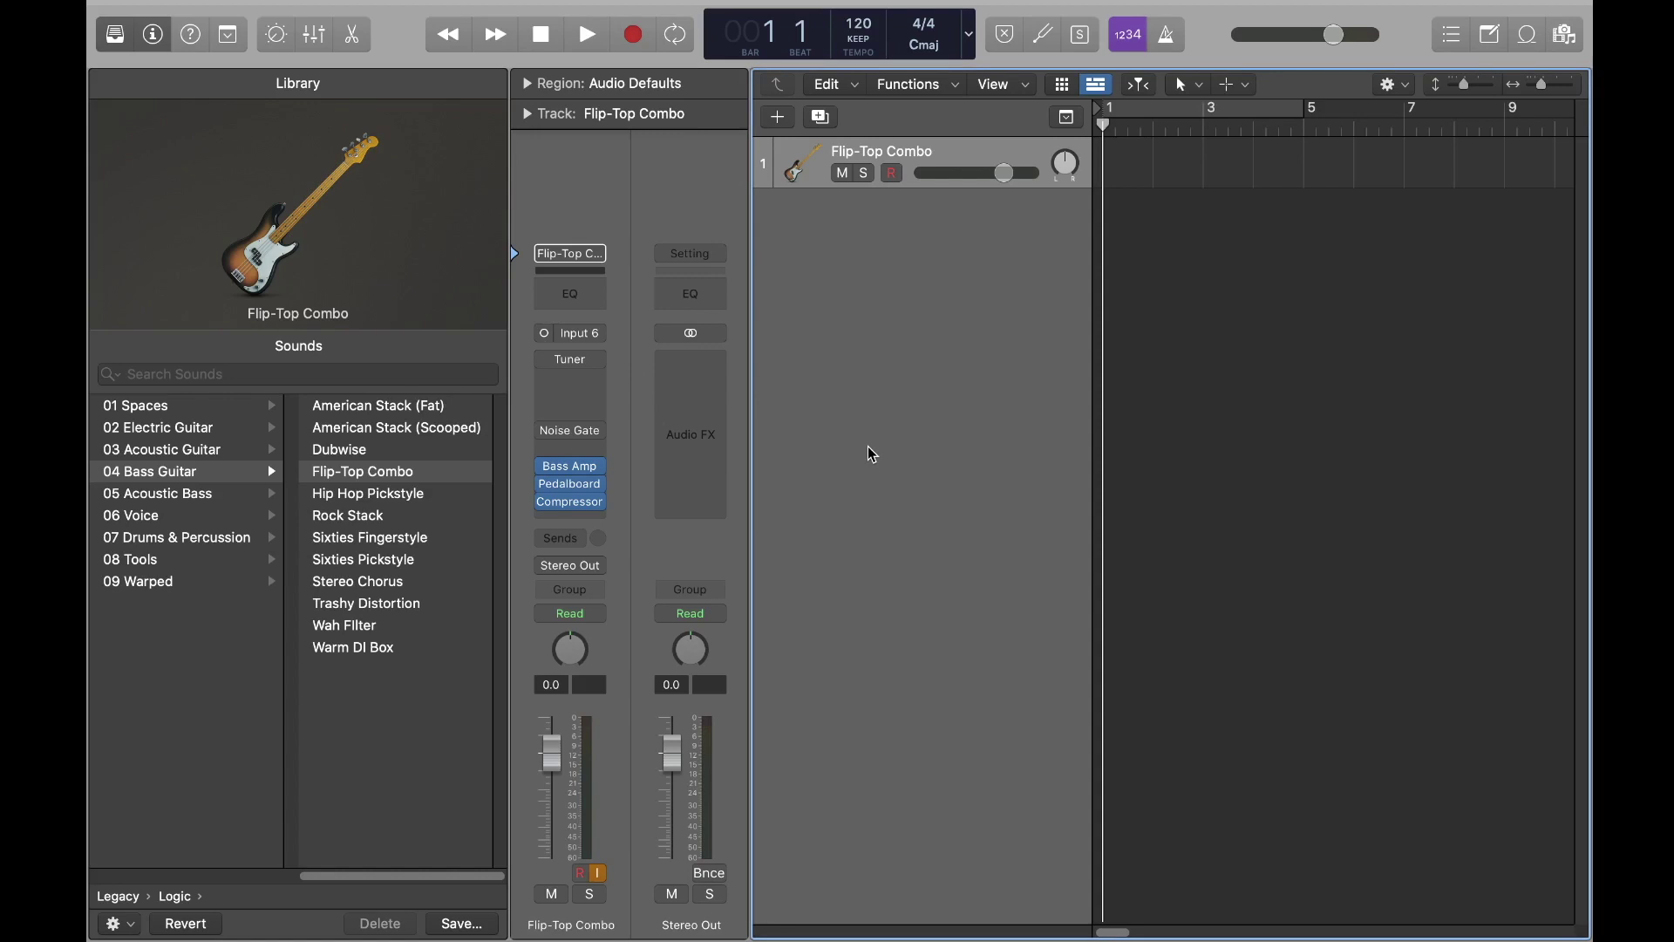
{"action": "left_click", "coordinate": [582, 521]}
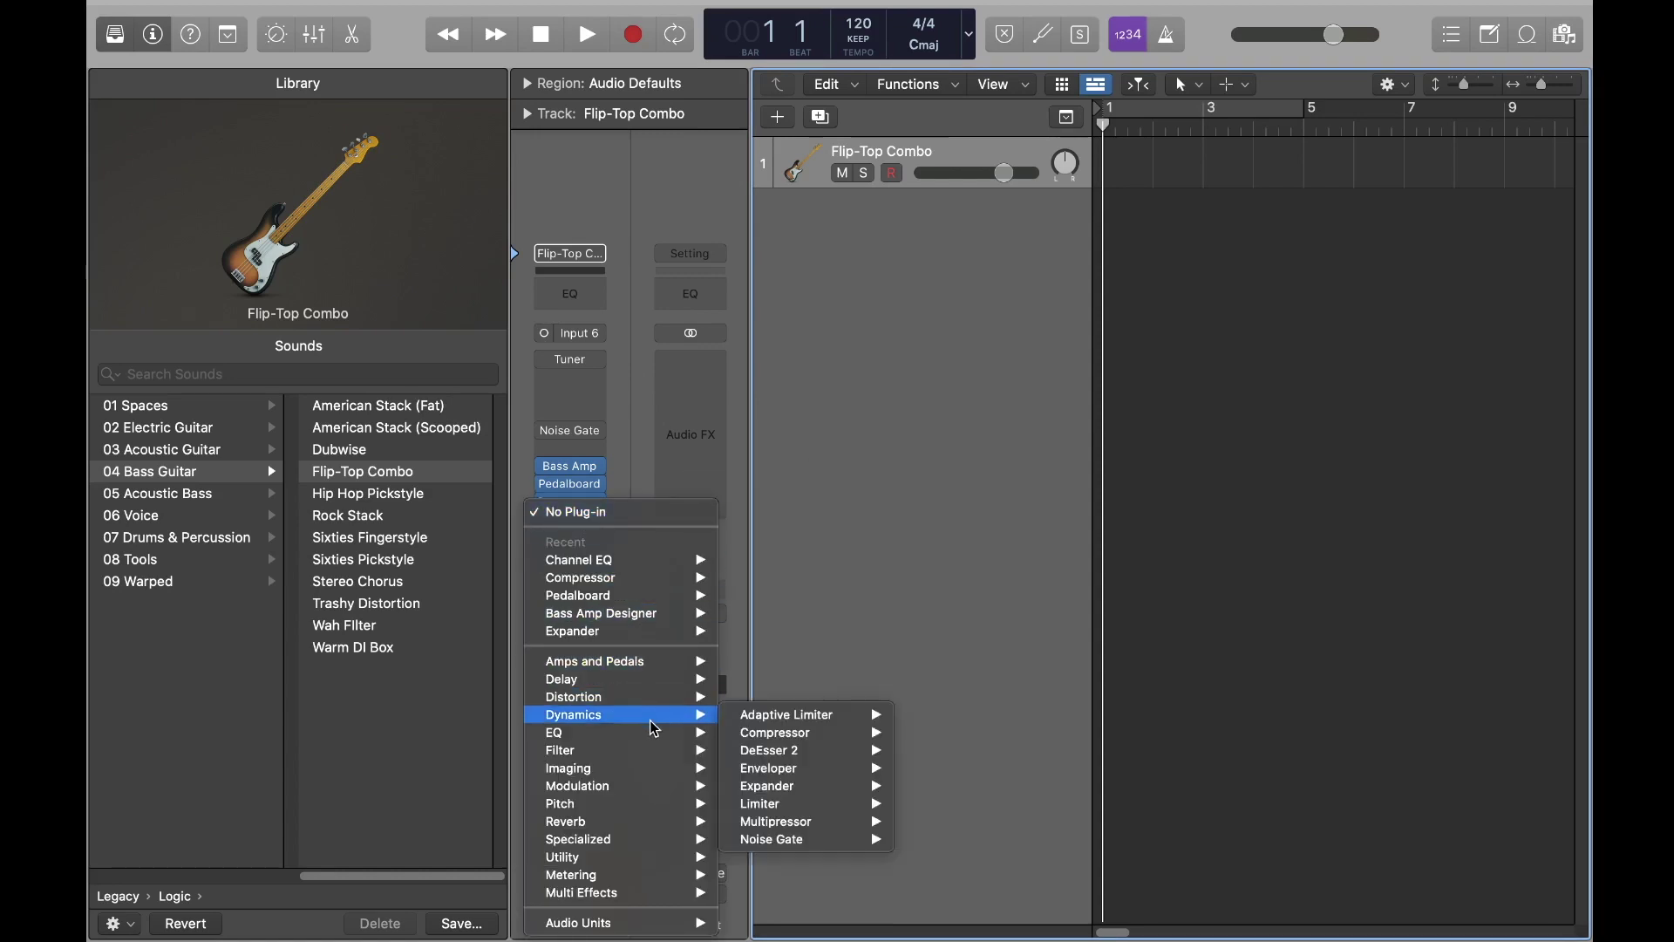
{"action": "mouse_move", "coordinate": [657, 732]}
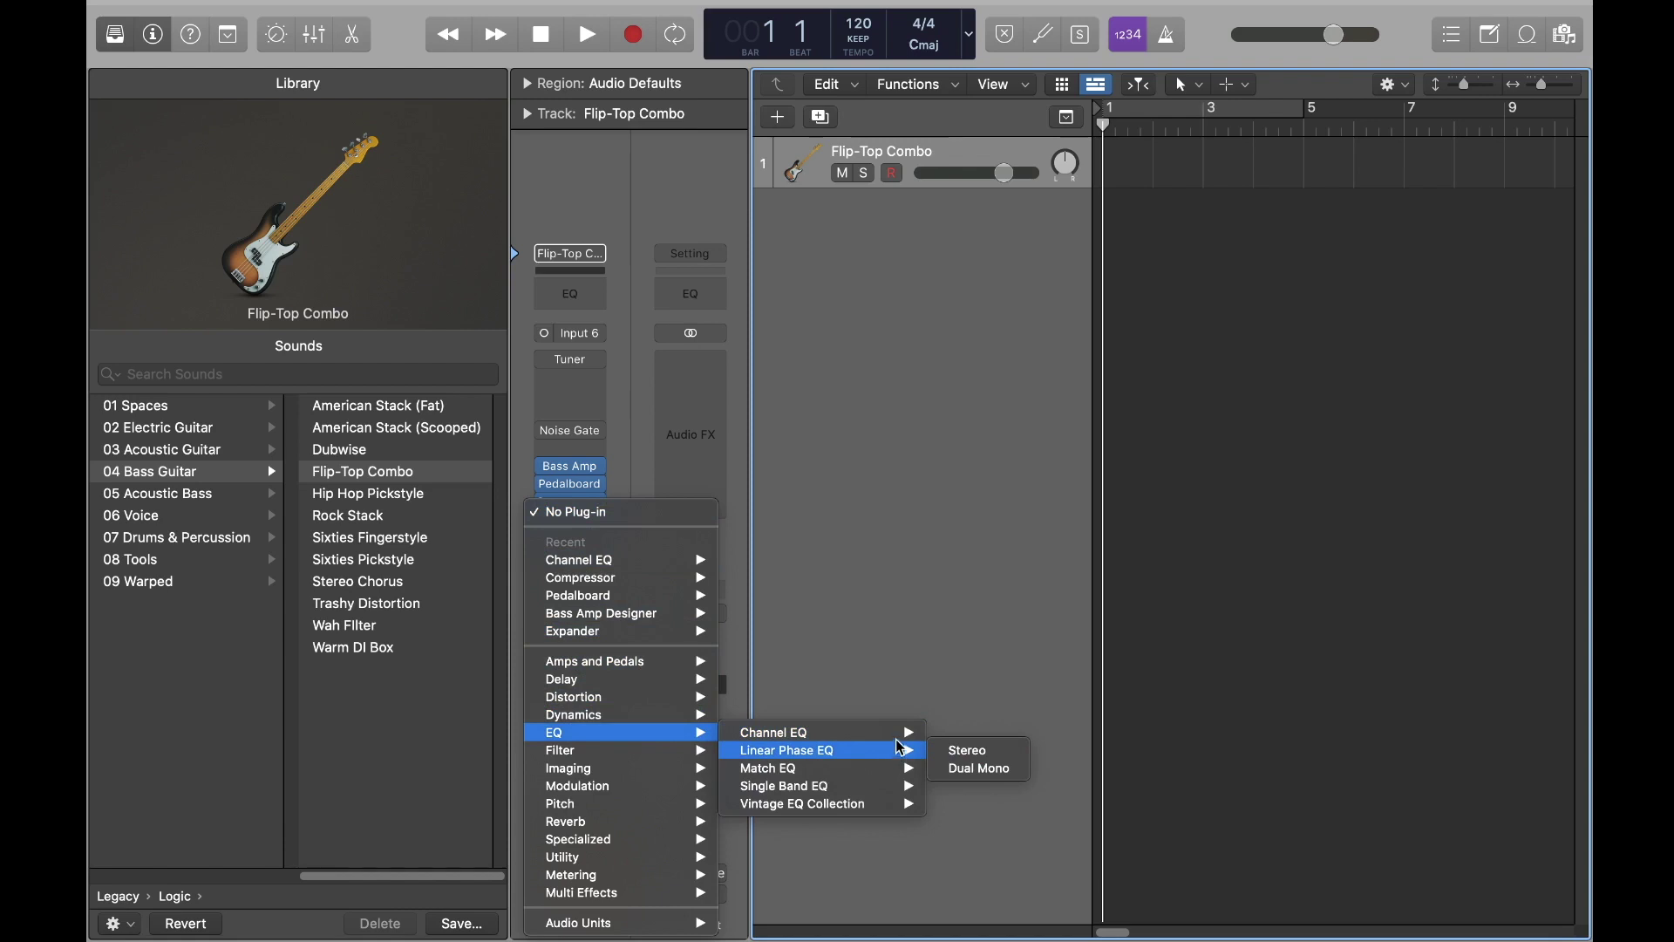
{"action": "mouse_move", "coordinate": [905, 739]}
{"action": "left_click", "coordinate": [950, 741]}
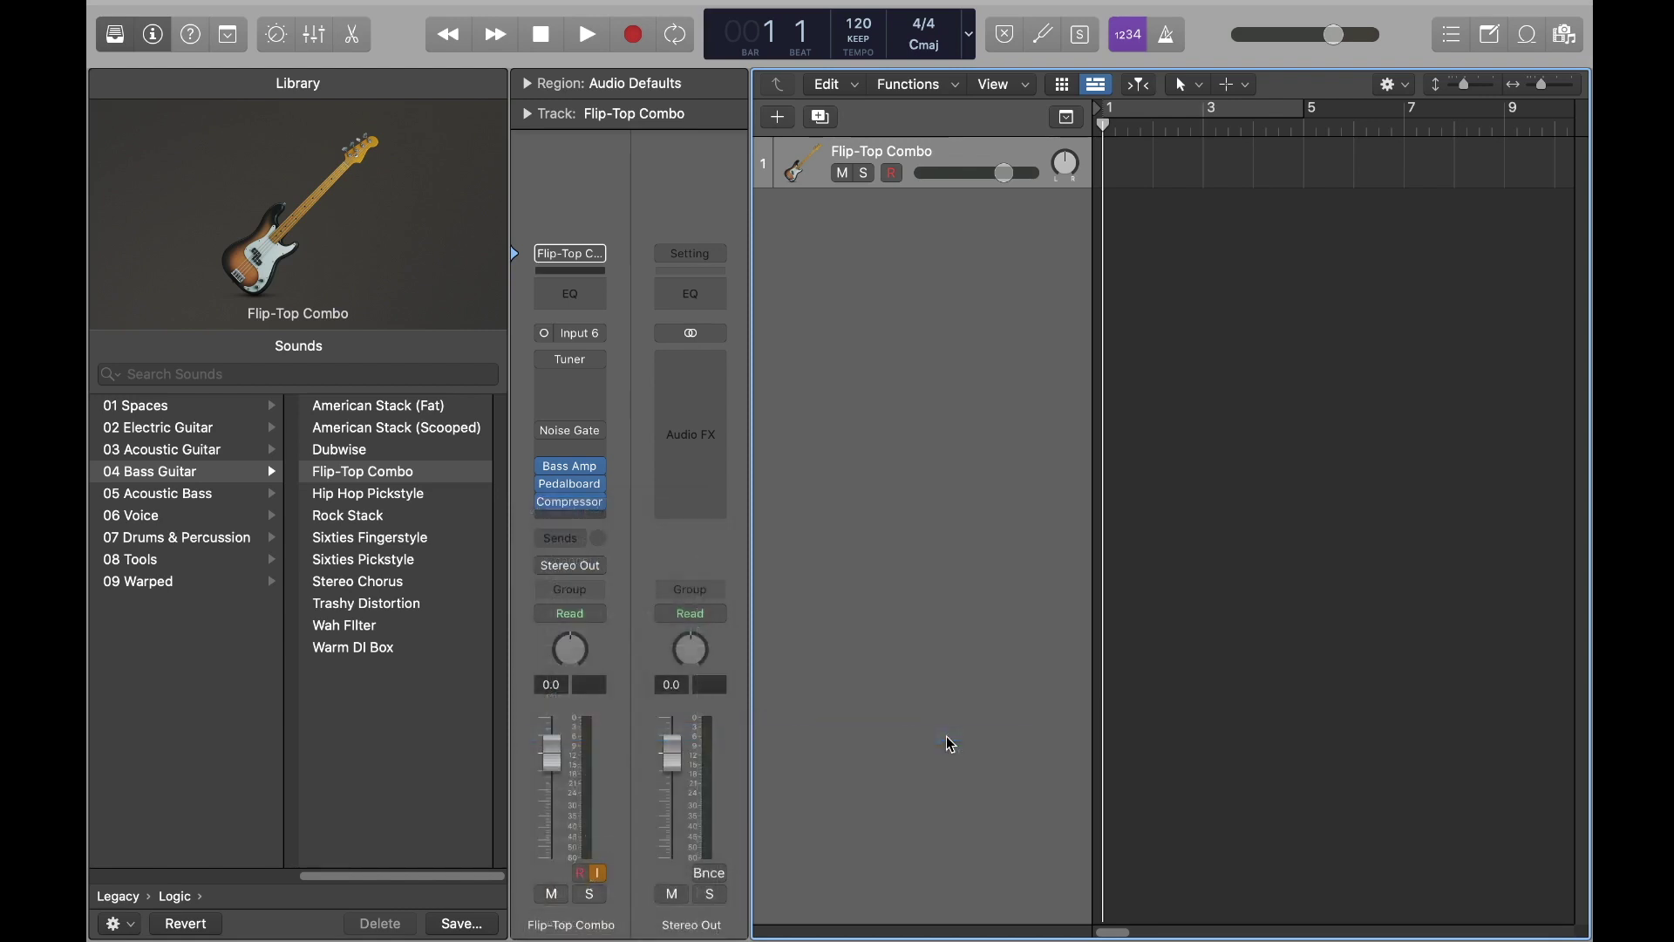
{"action": "left_click_drag", "start_coordinate": [844, 307], "coordinate": [732, 165]}
Load the Jazz Bass preset from the 03 Guitar category into the Channel EQ
{"action": "left_click", "coordinate": [491, 148]}
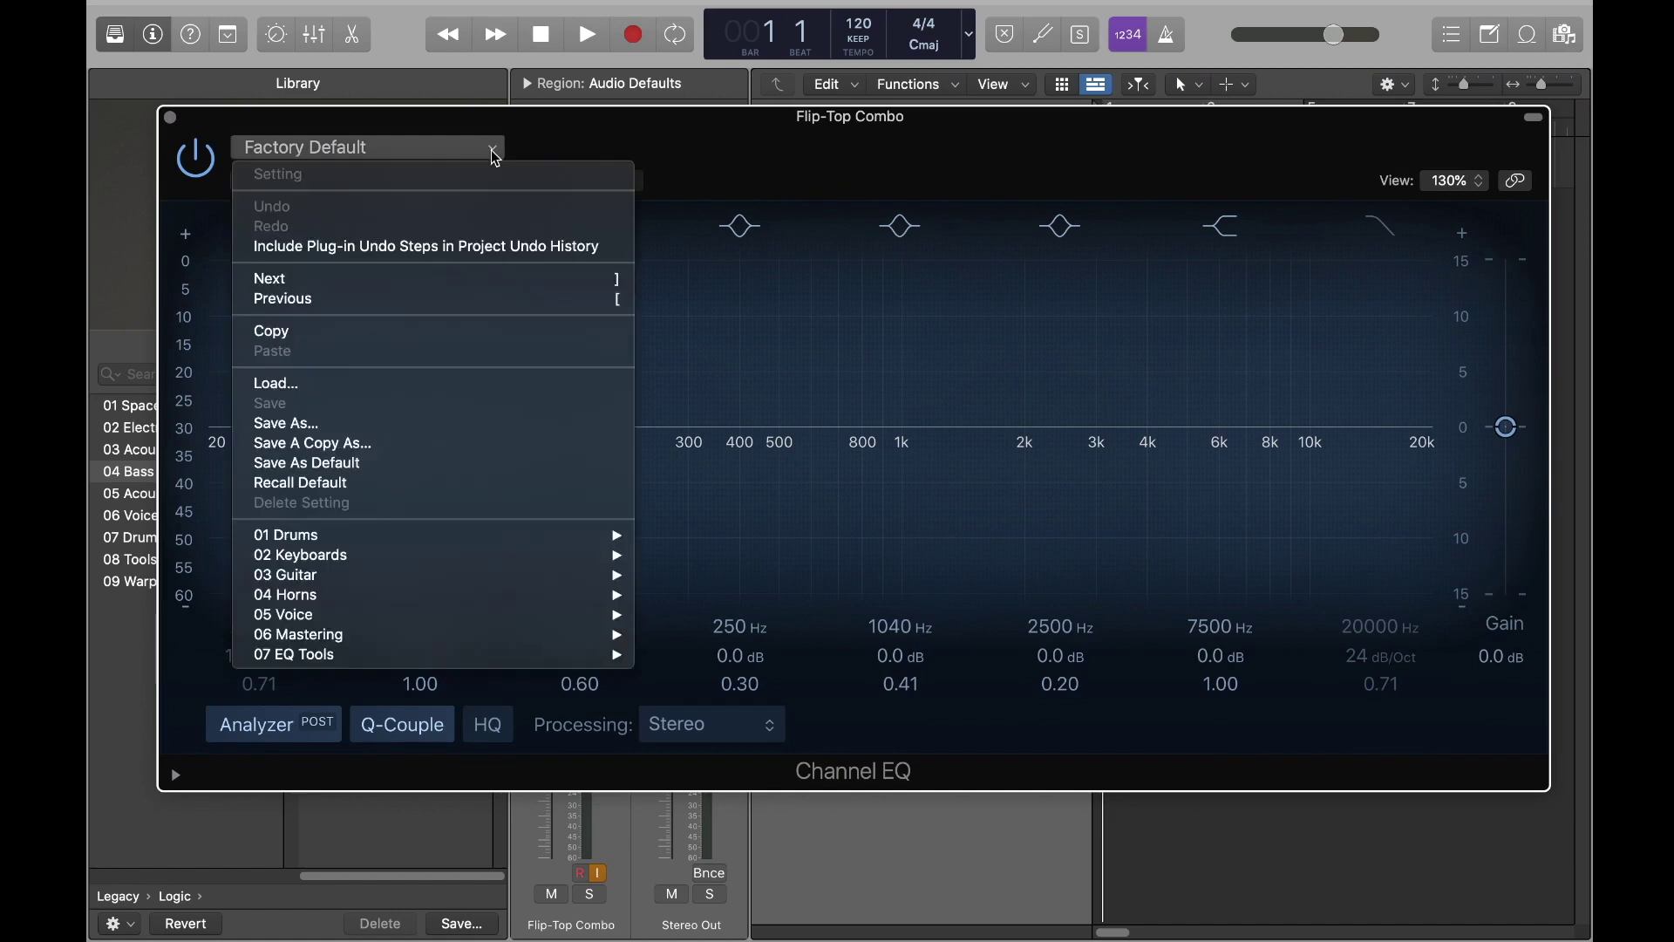
{"action": "mouse_move", "coordinate": [613, 582]}
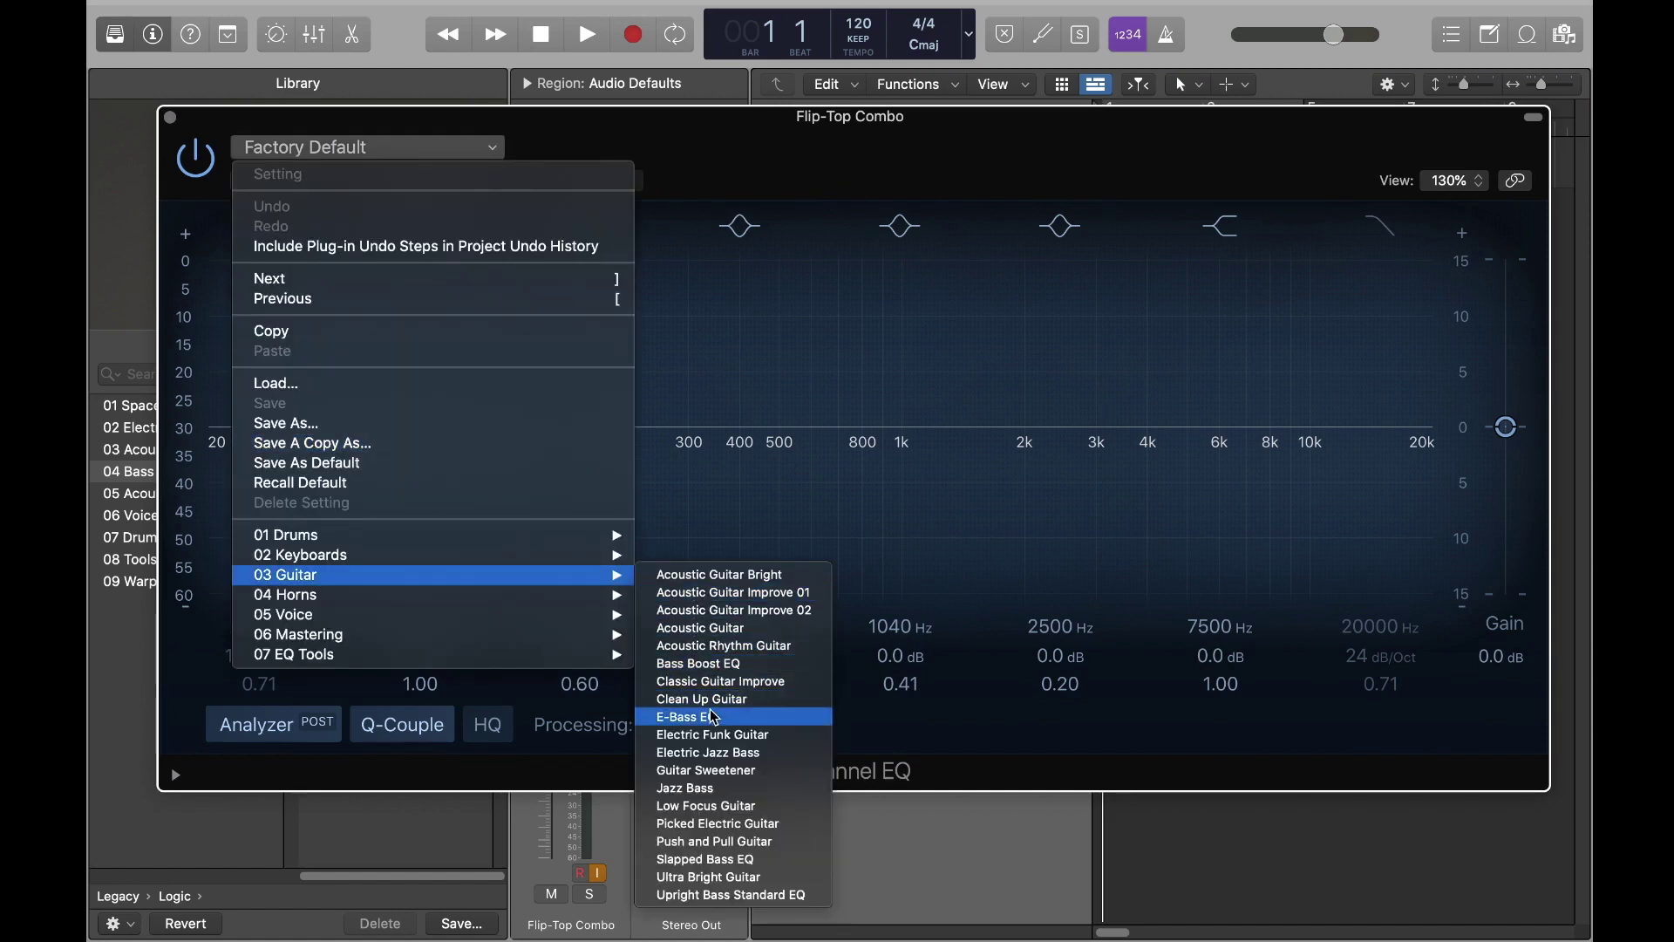
{"action": "left_click", "coordinate": [722, 789]}
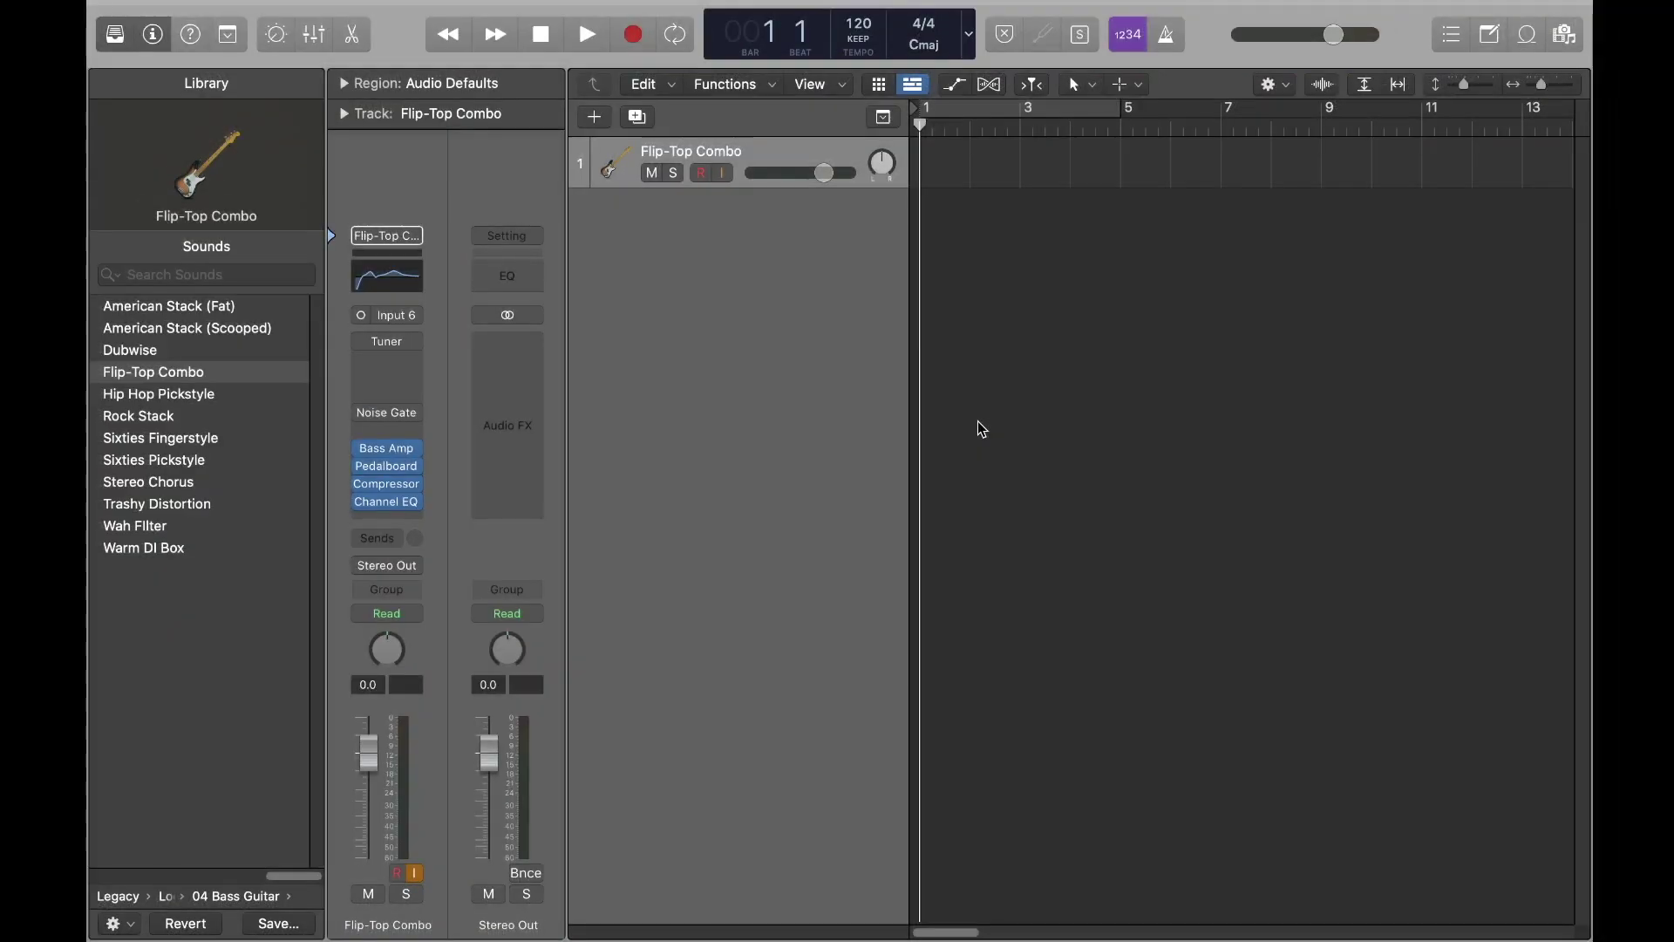
Set the output device to Scarlett 2i4 USB in the audio preferences and apply the change
{"action": "left_click", "coordinate": [654, 313]}
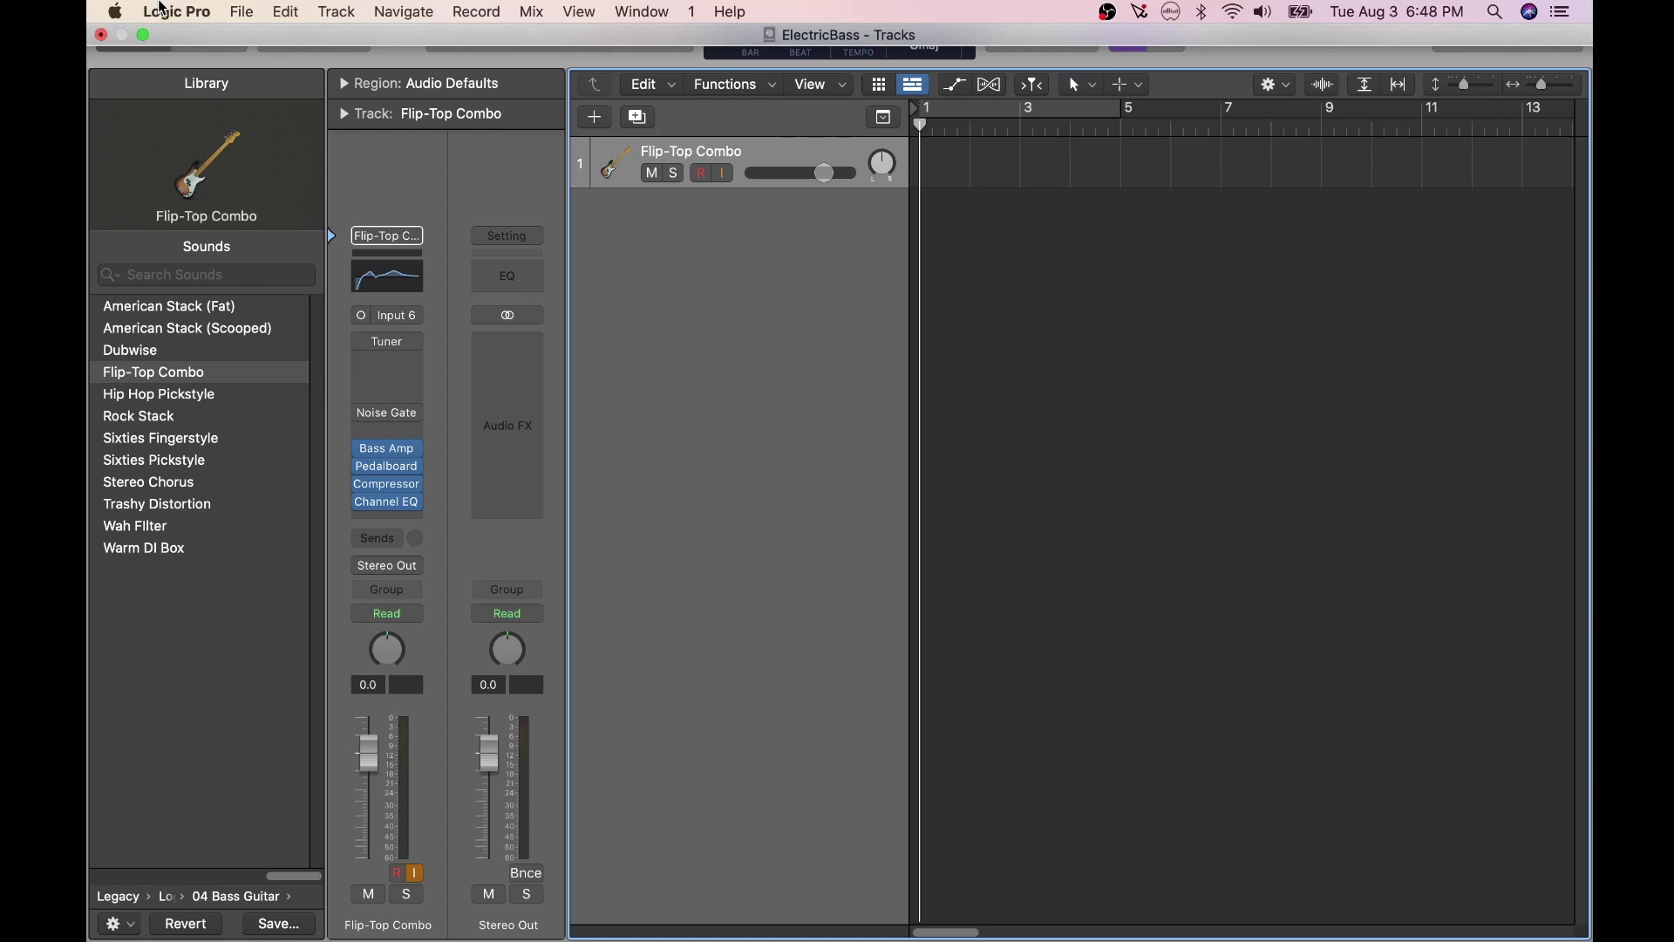
{"action": "left_click", "coordinate": [161, 8]}
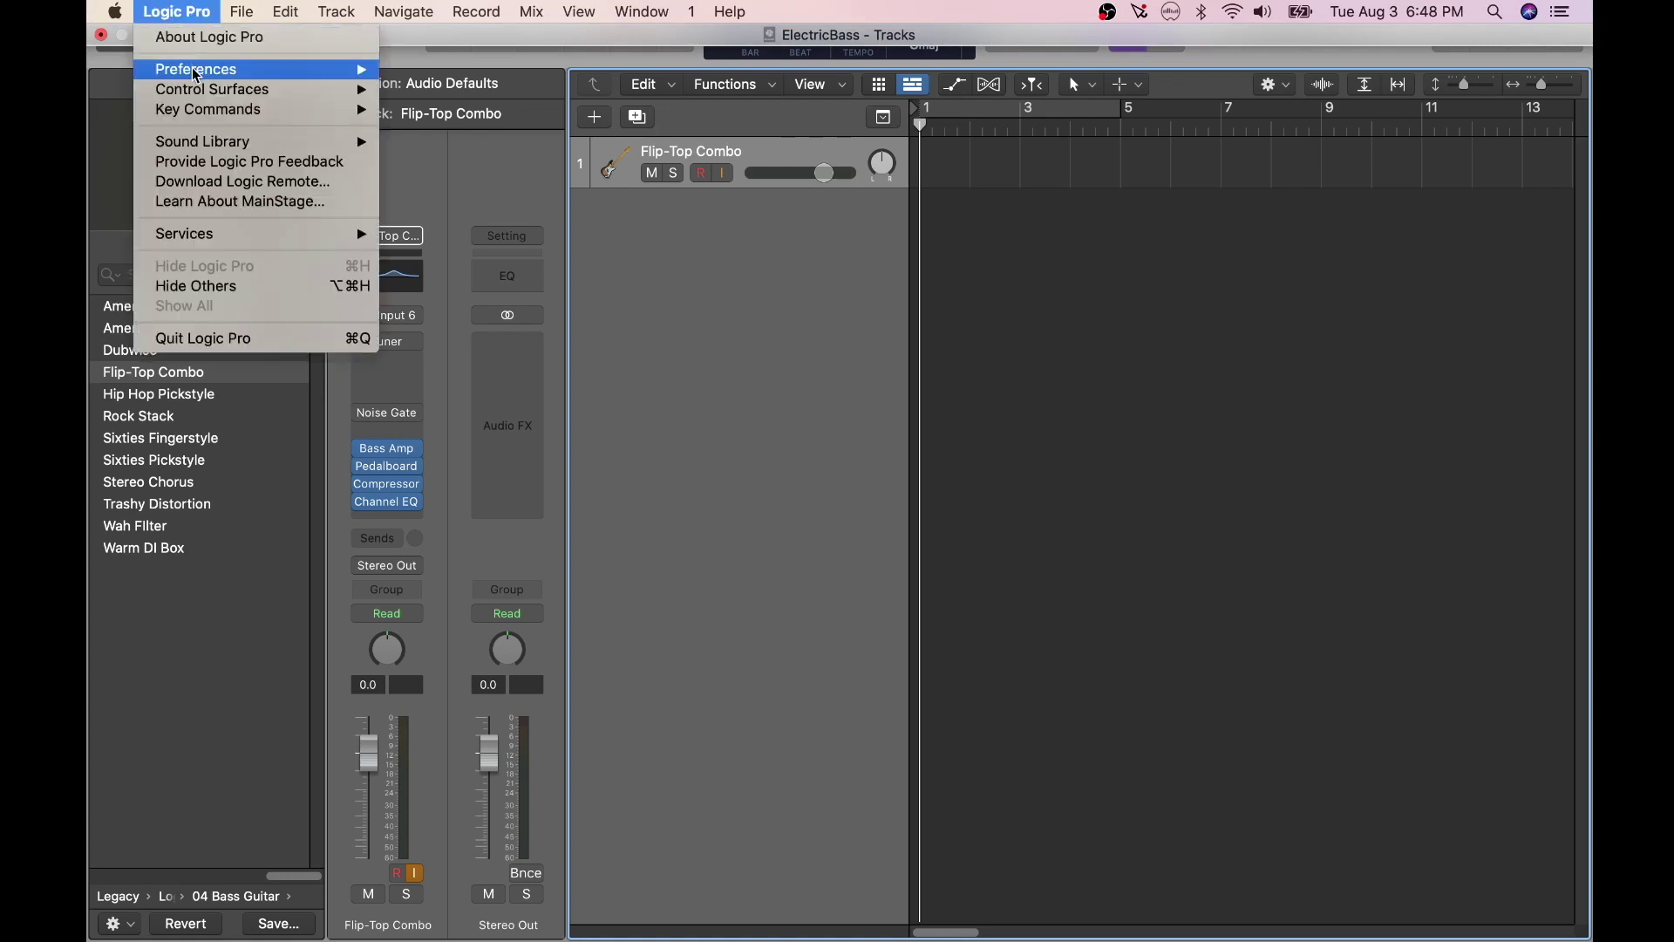
{"action": "mouse_move", "coordinate": [196, 72]}
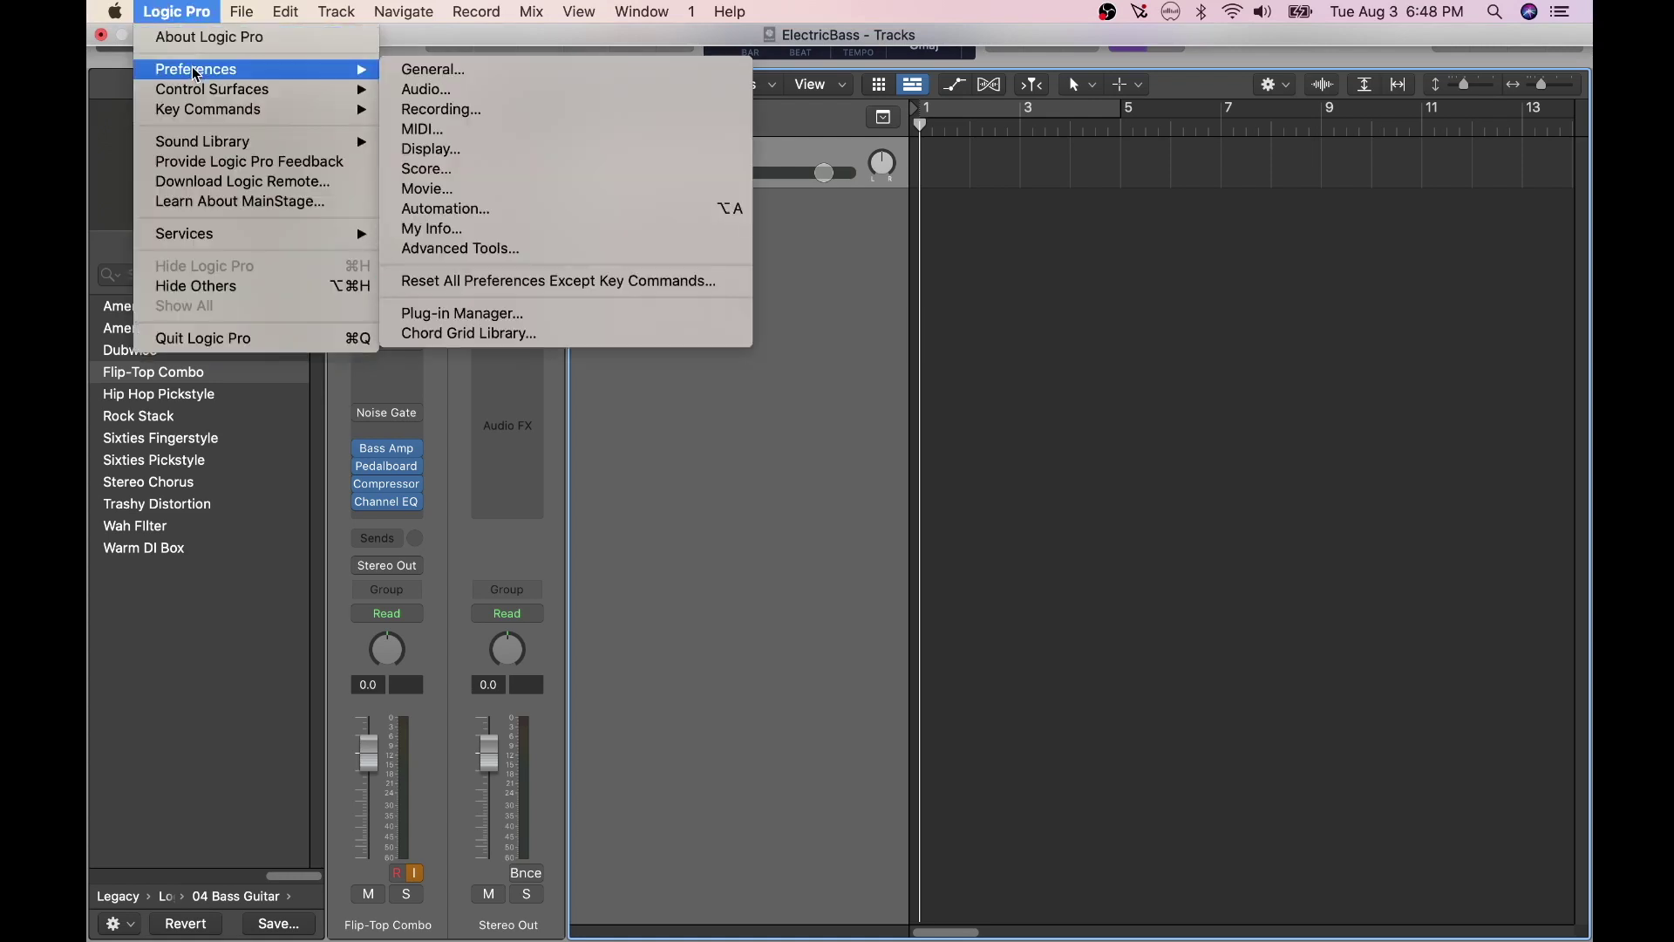
{"action": "left_click", "coordinate": [474, 90]}
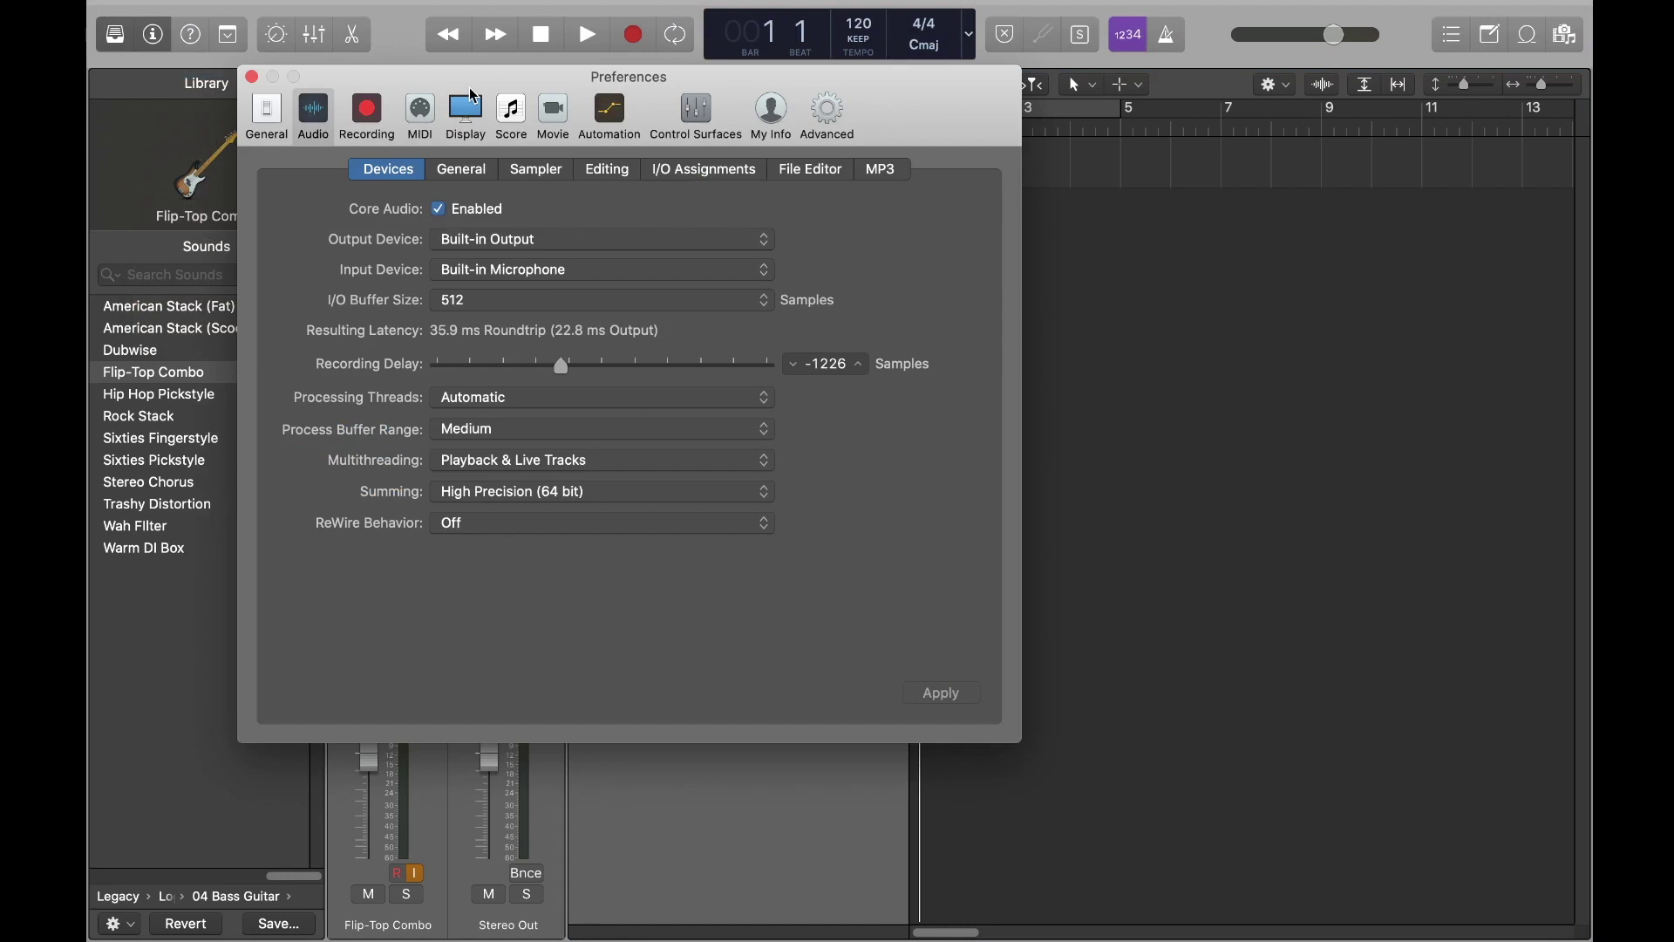
{"action": "left_click", "coordinate": [772, 250]}
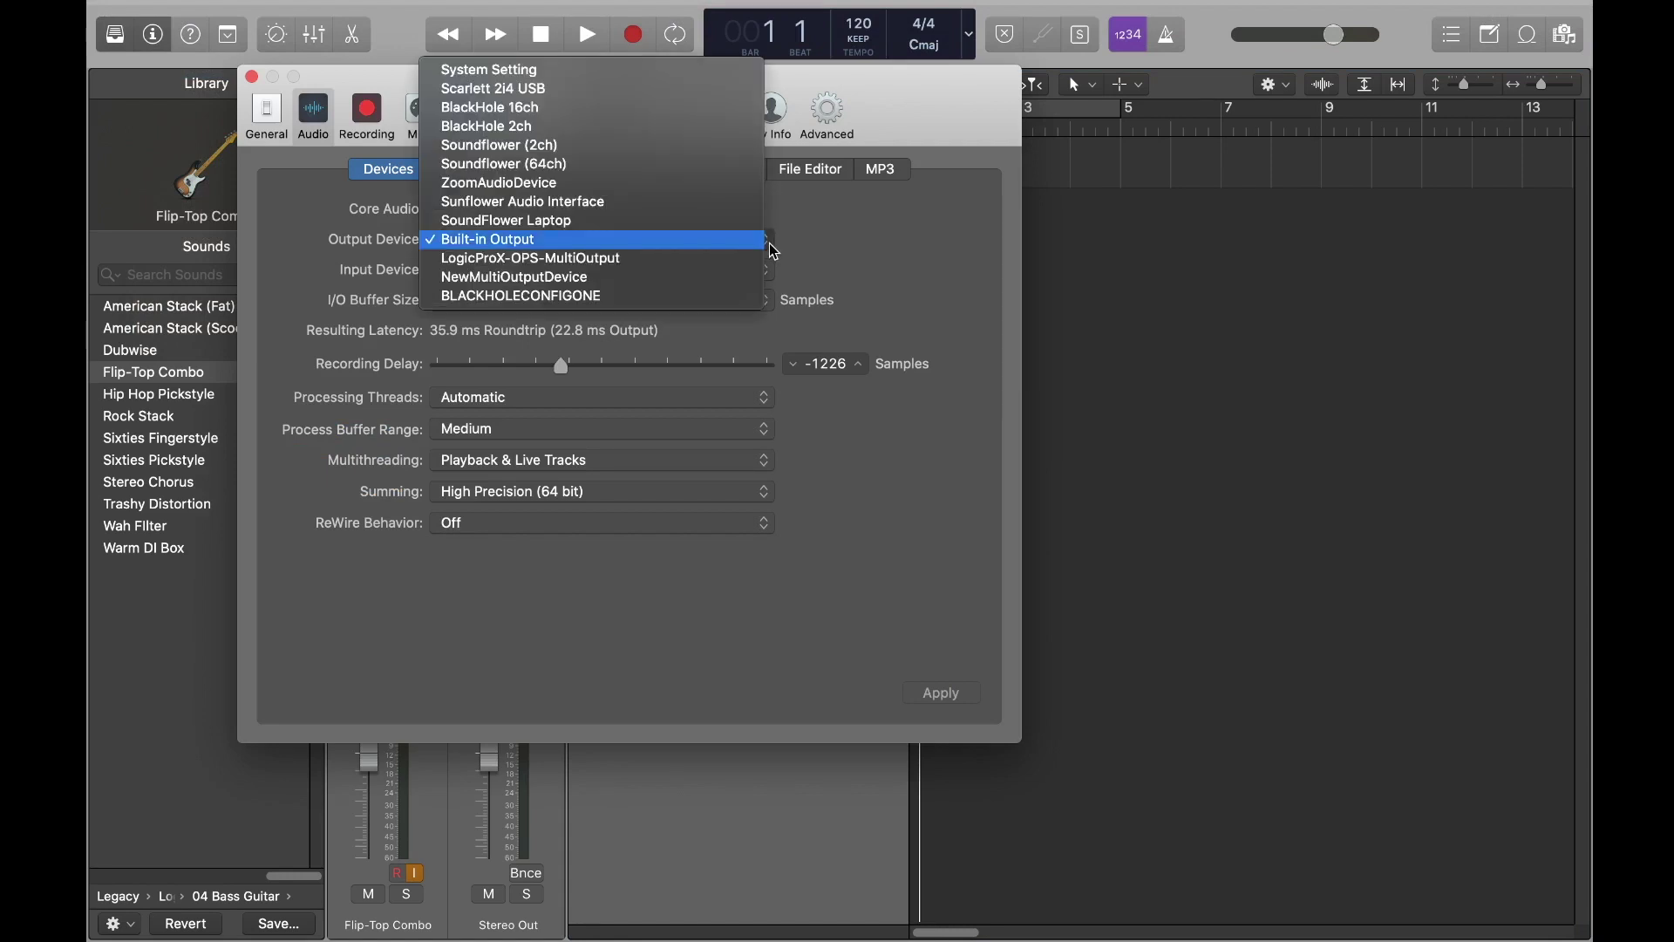
{"action": "left_click", "coordinate": [540, 89]}
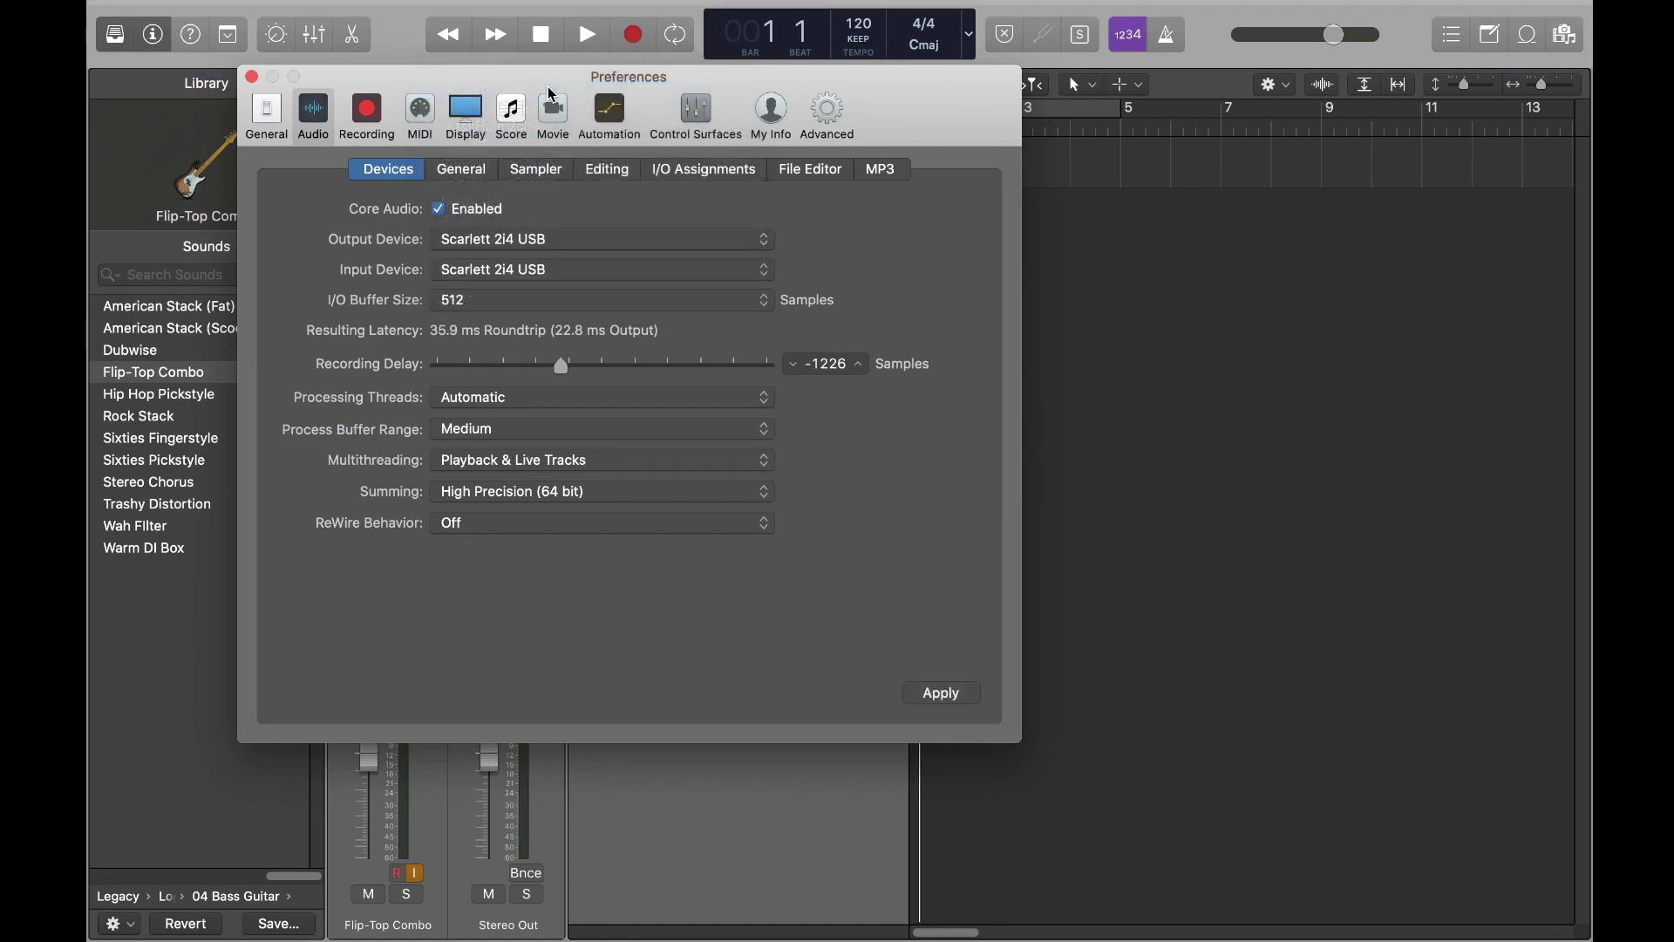
{"action": "left_click", "coordinate": [948, 698]}
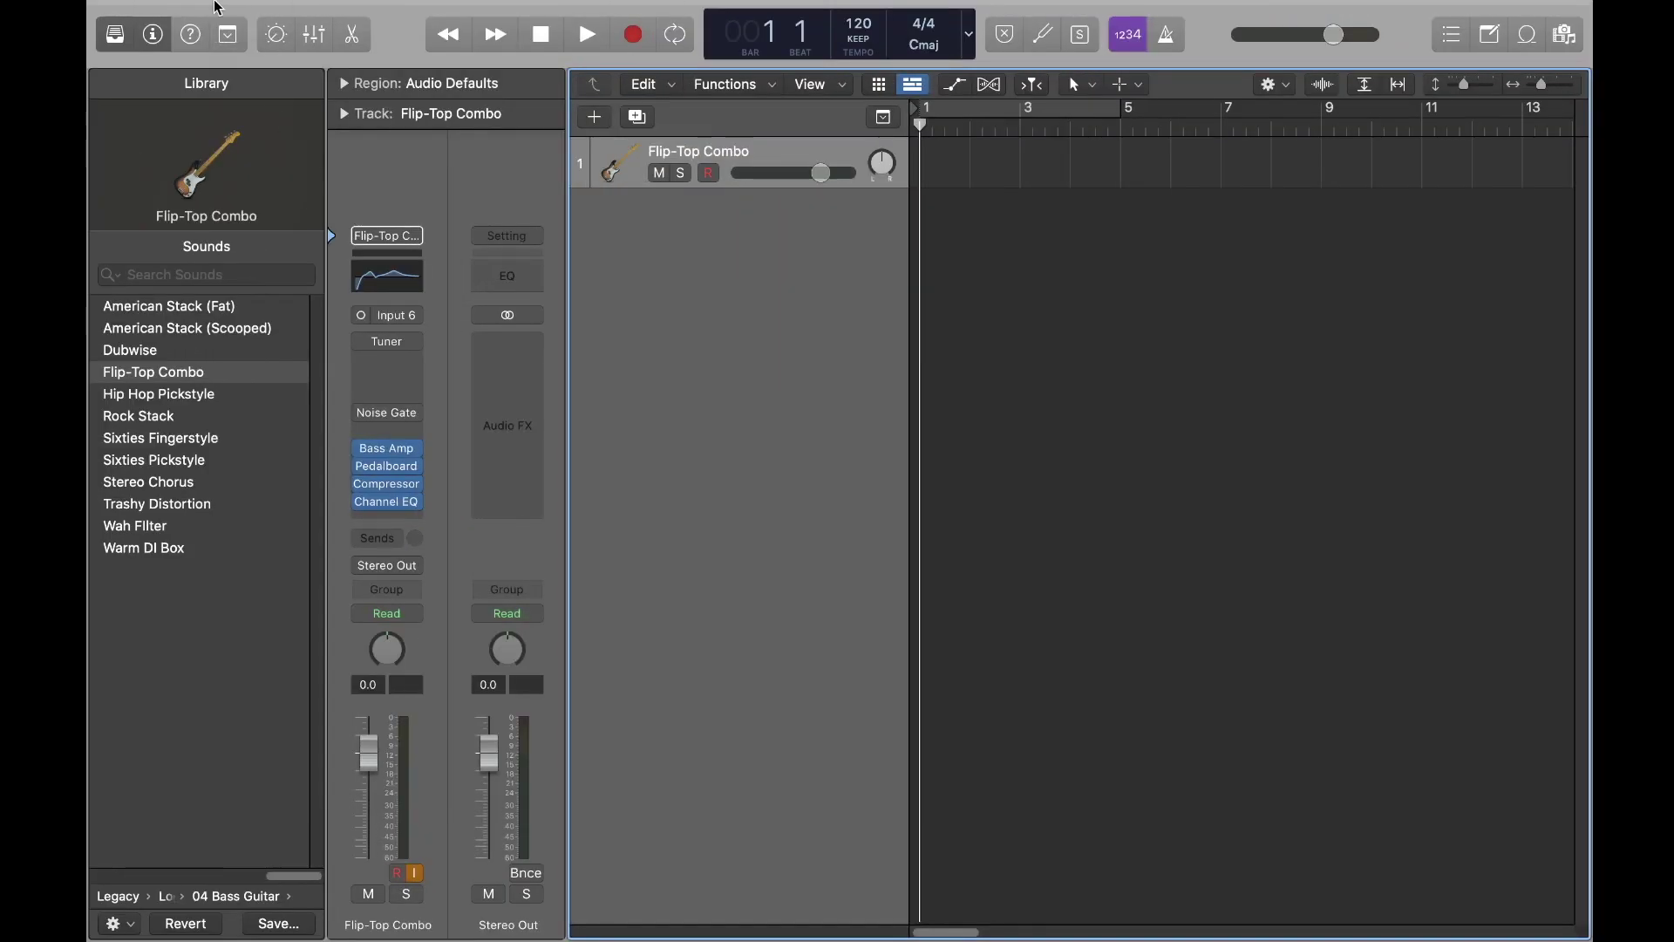
Review the recording preferences and the project's recording settings, including file type, count-in and recording path, and close both windows
{"action": "mouse_move", "coordinate": [206, 7]}
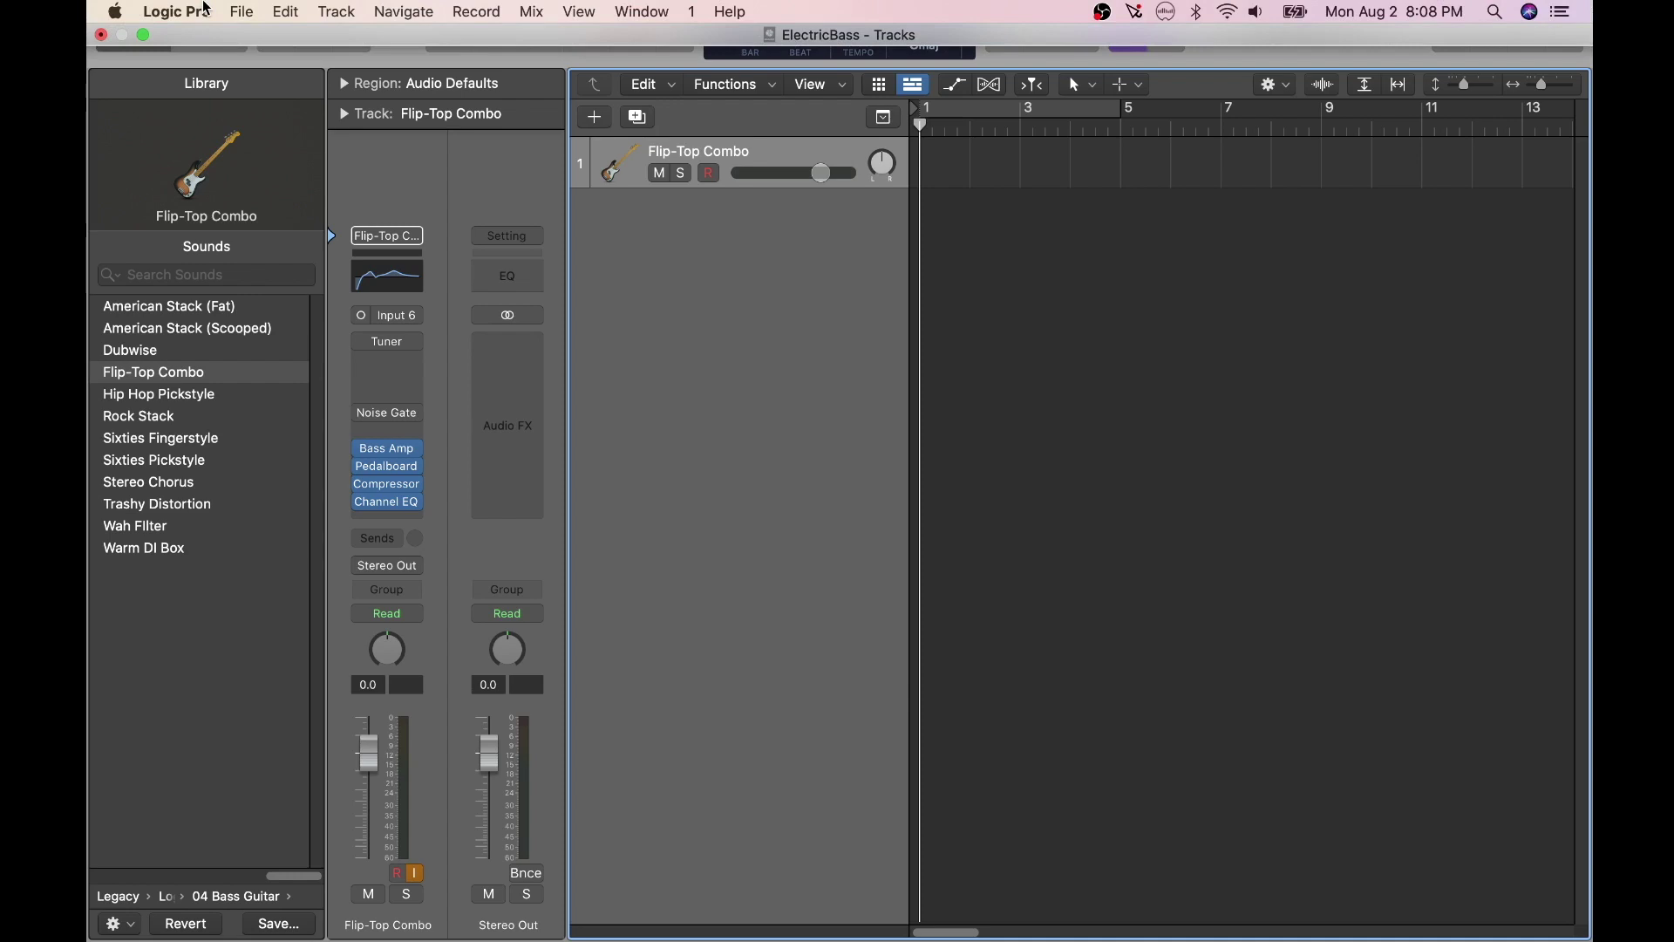
{"action": "left_click", "coordinate": [206, 7]}
{"action": "mouse_move", "coordinate": [229, 77]}
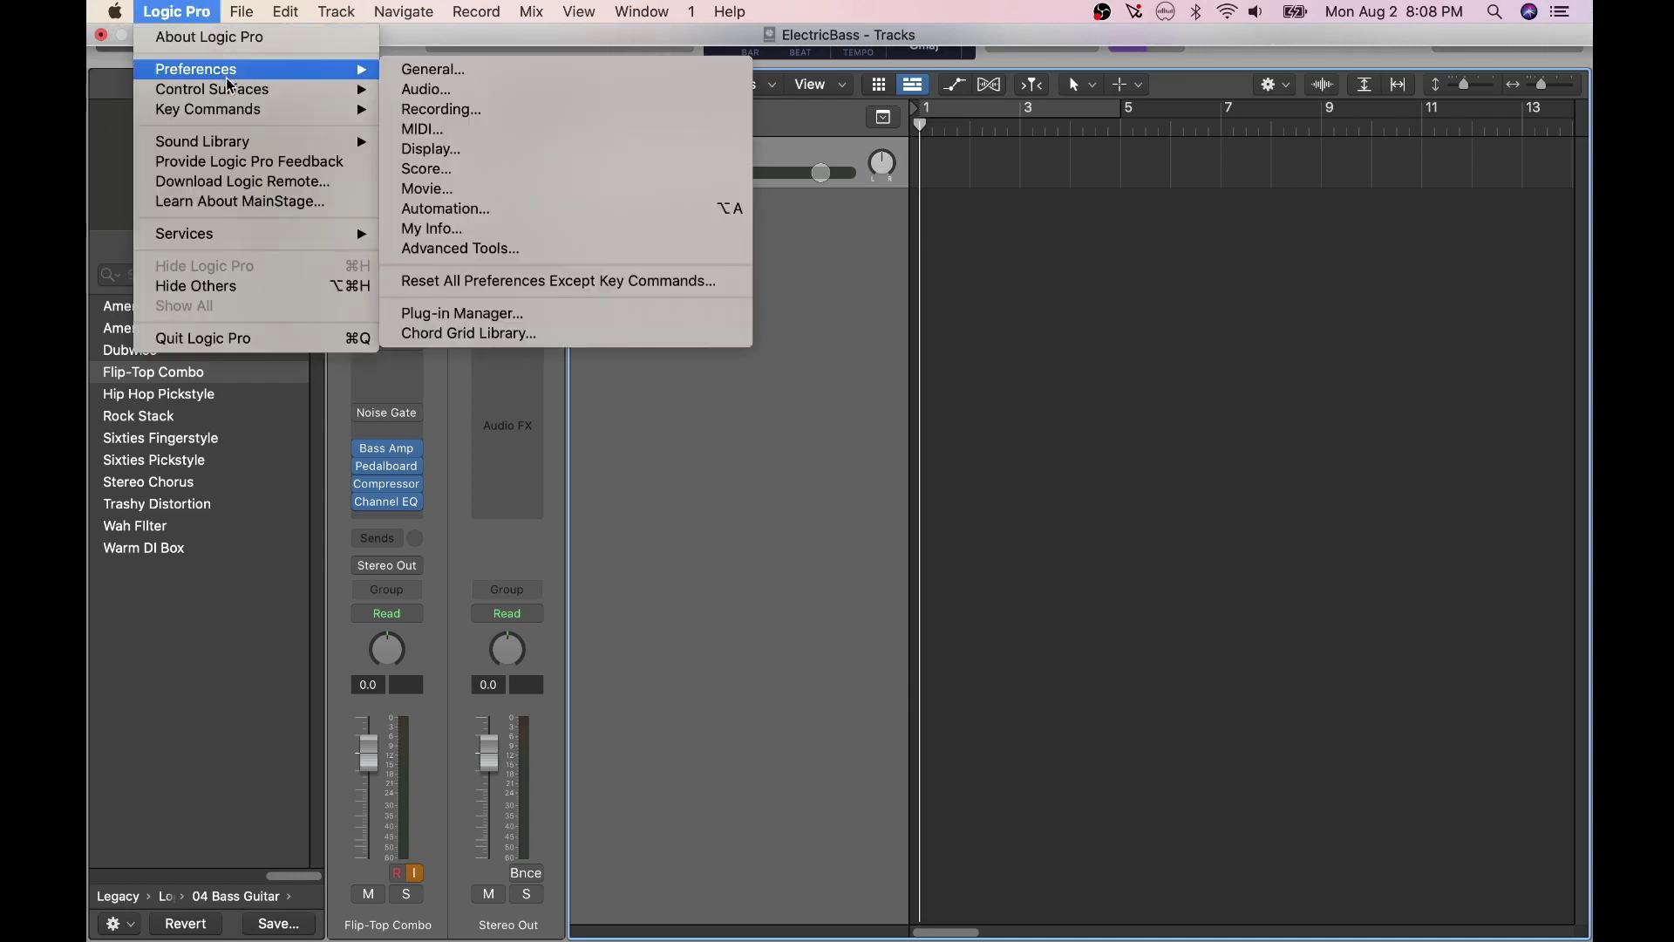
{"action": "left_click", "coordinate": [441, 109]}
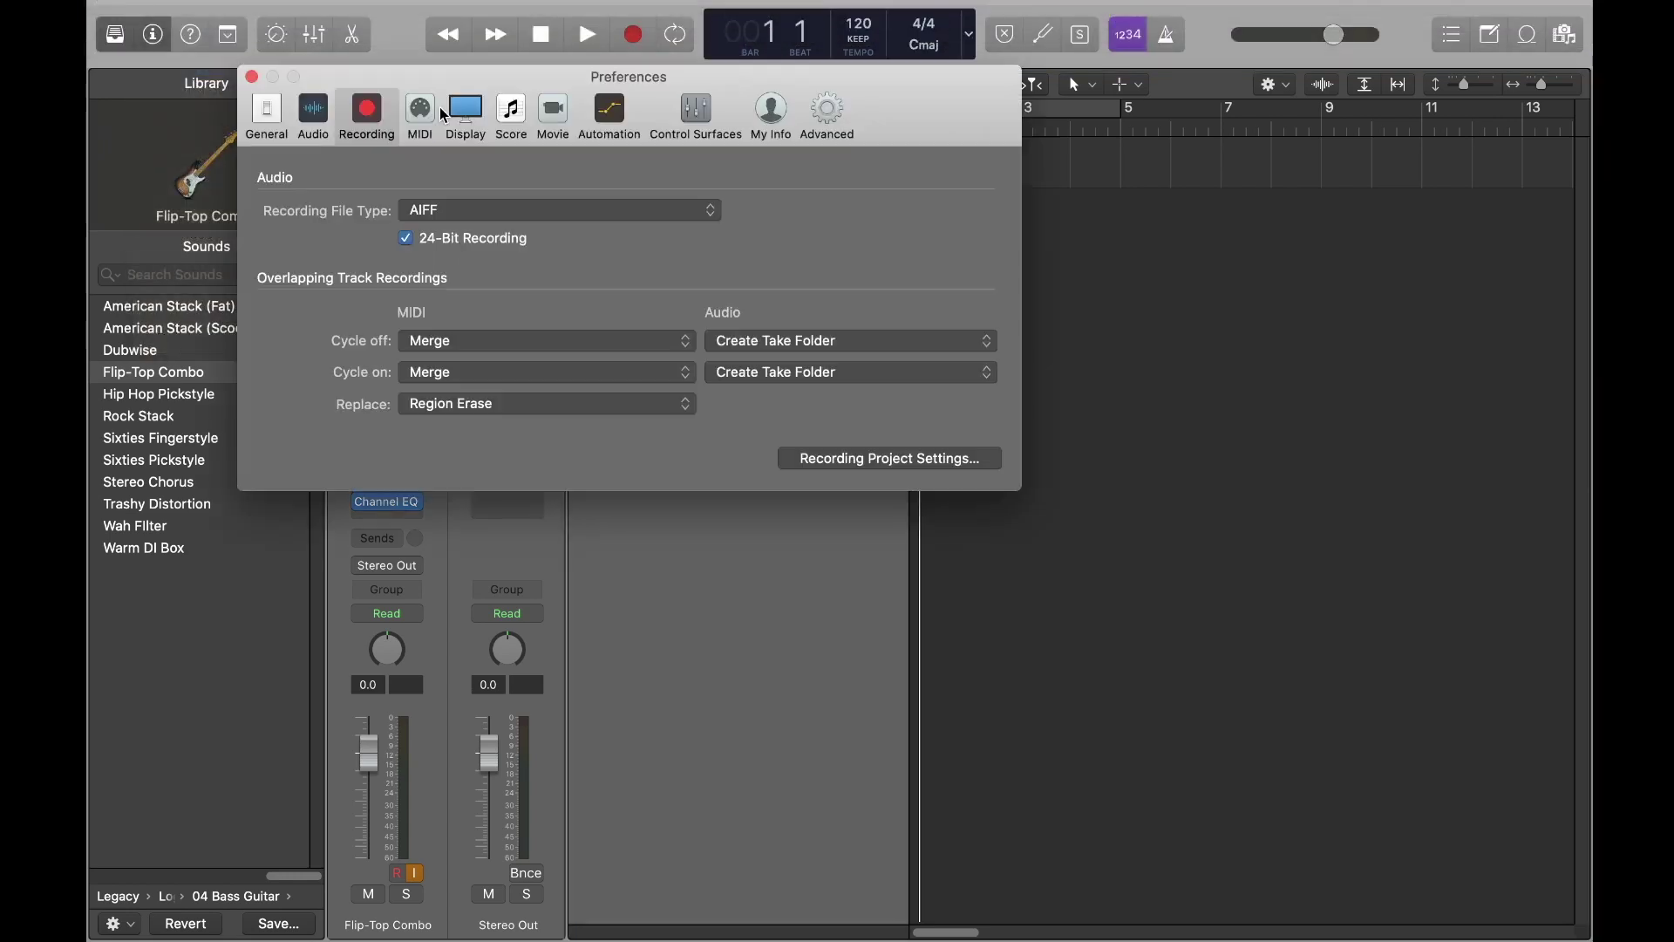
{"action": "left_click", "coordinate": [886, 460]}
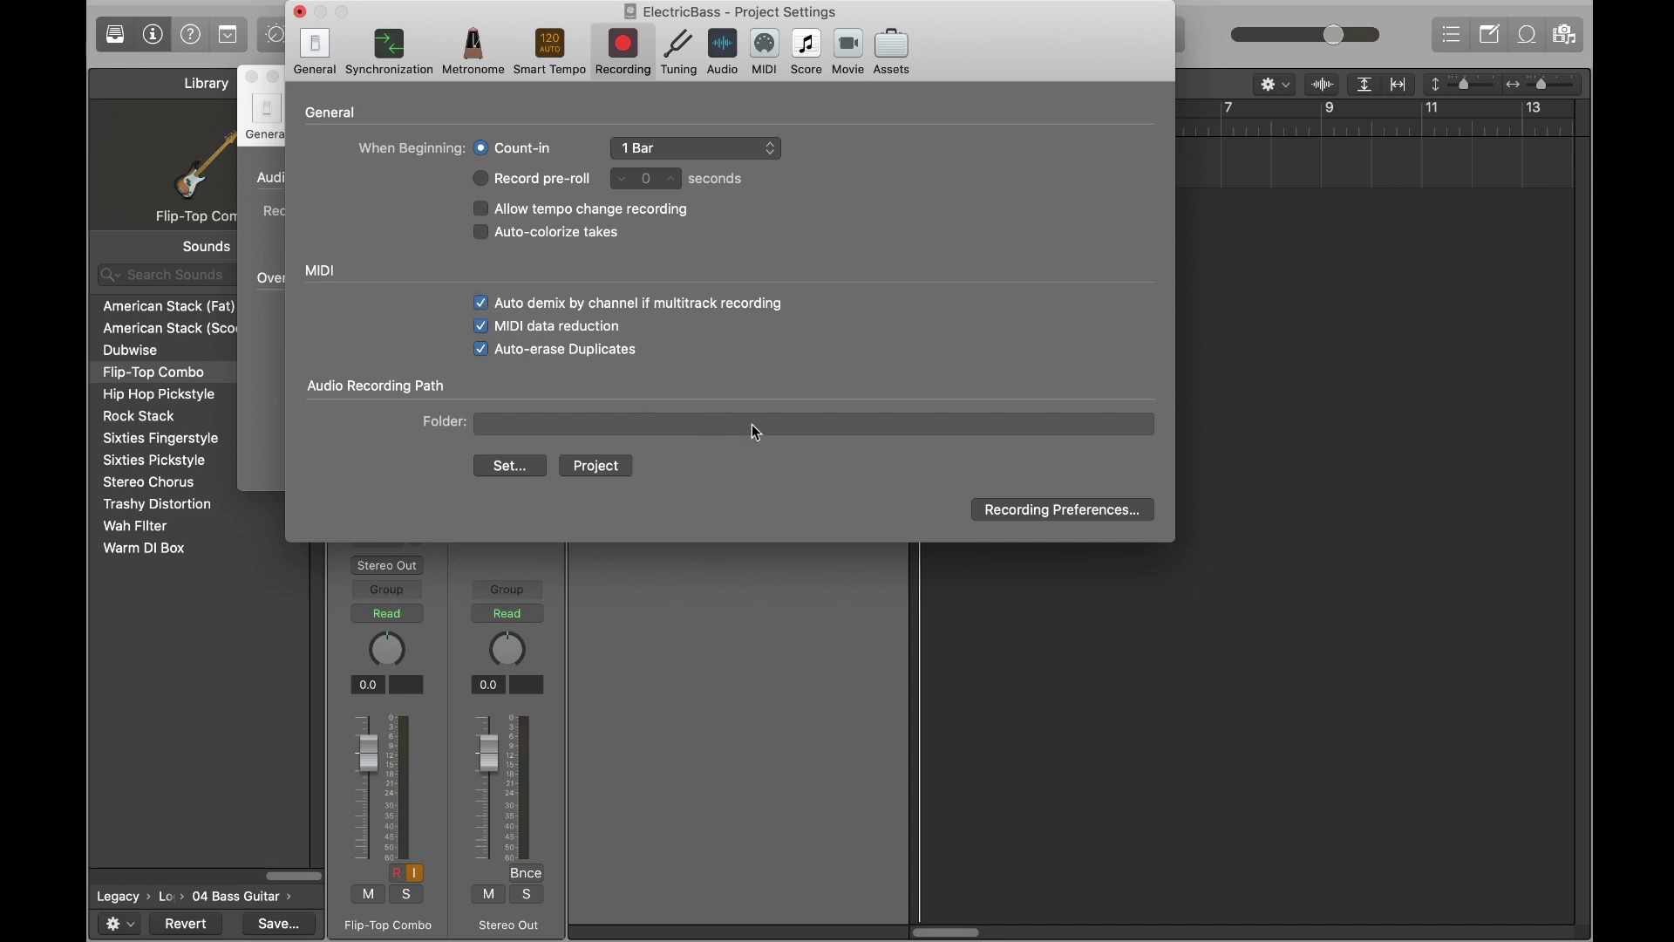
{"action": "left_click", "coordinate": [1023, 513]}
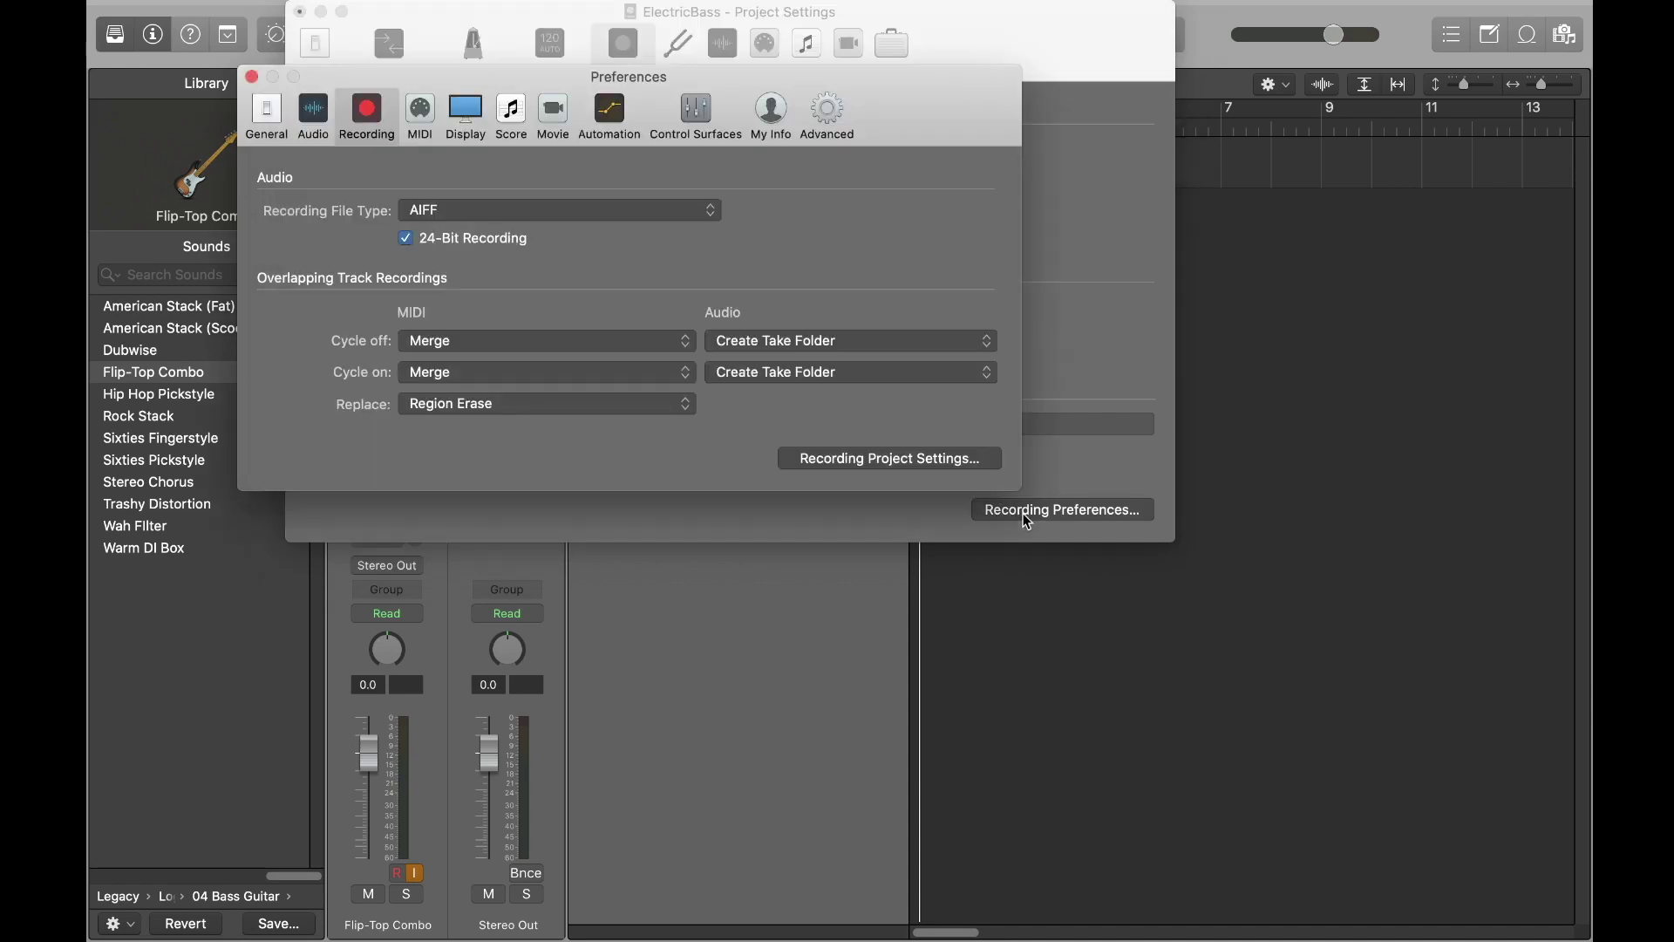
{"action": "left_click", "coordinate": [252, 78]}
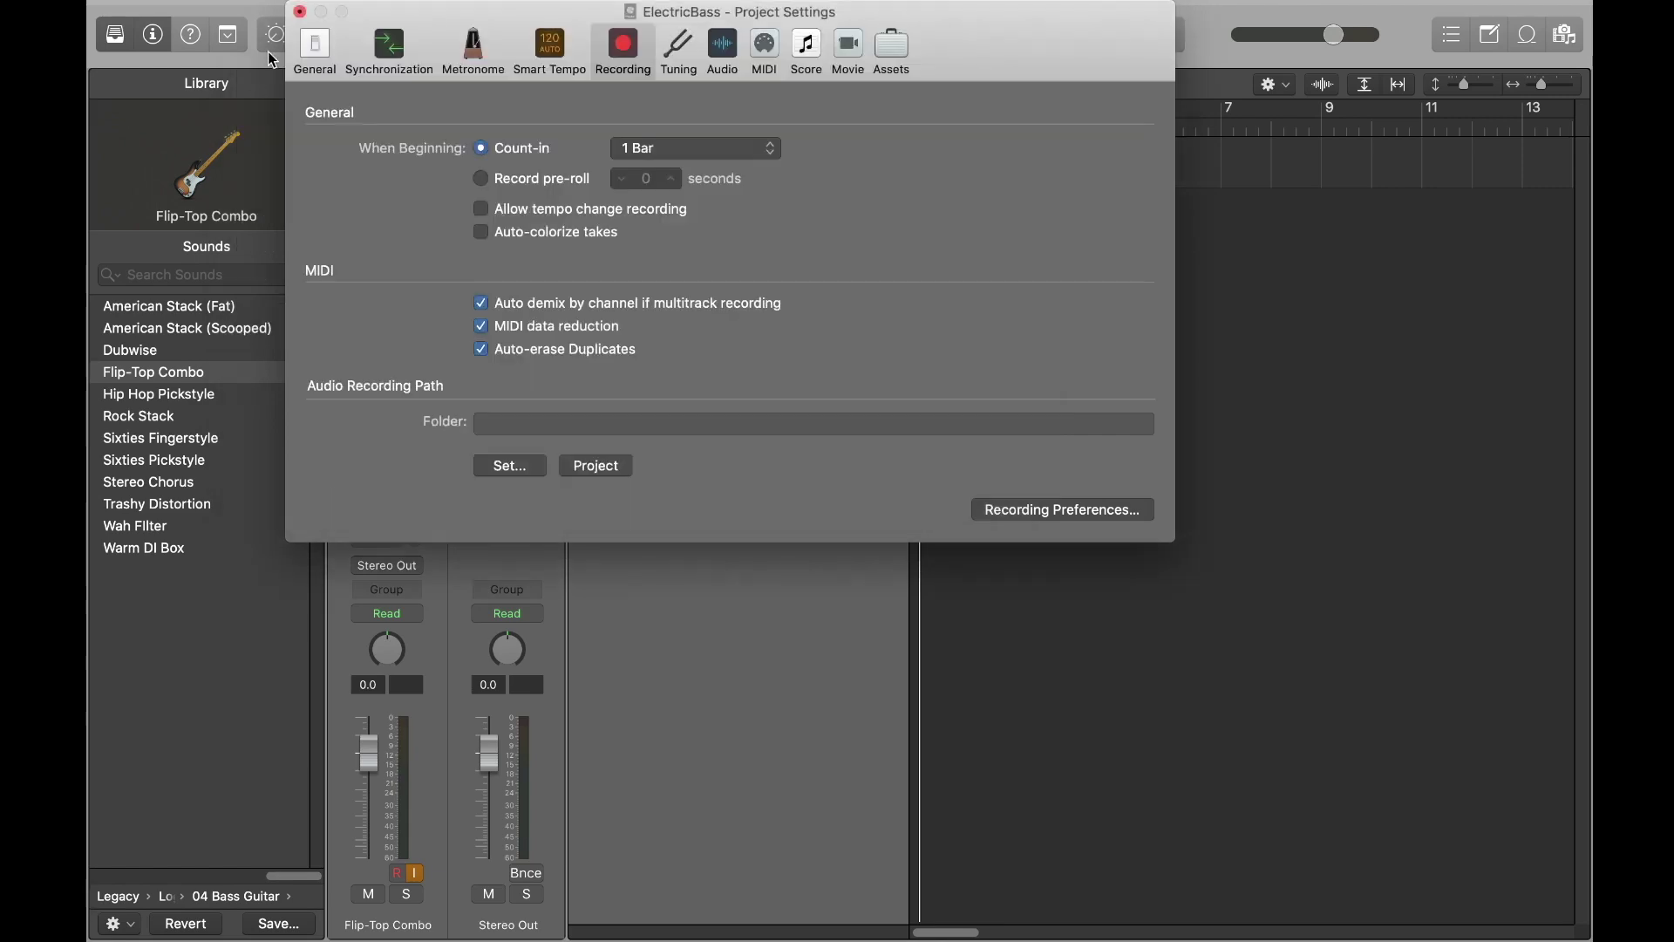
{"action": "left_click", "coordinate": [301, 13]}
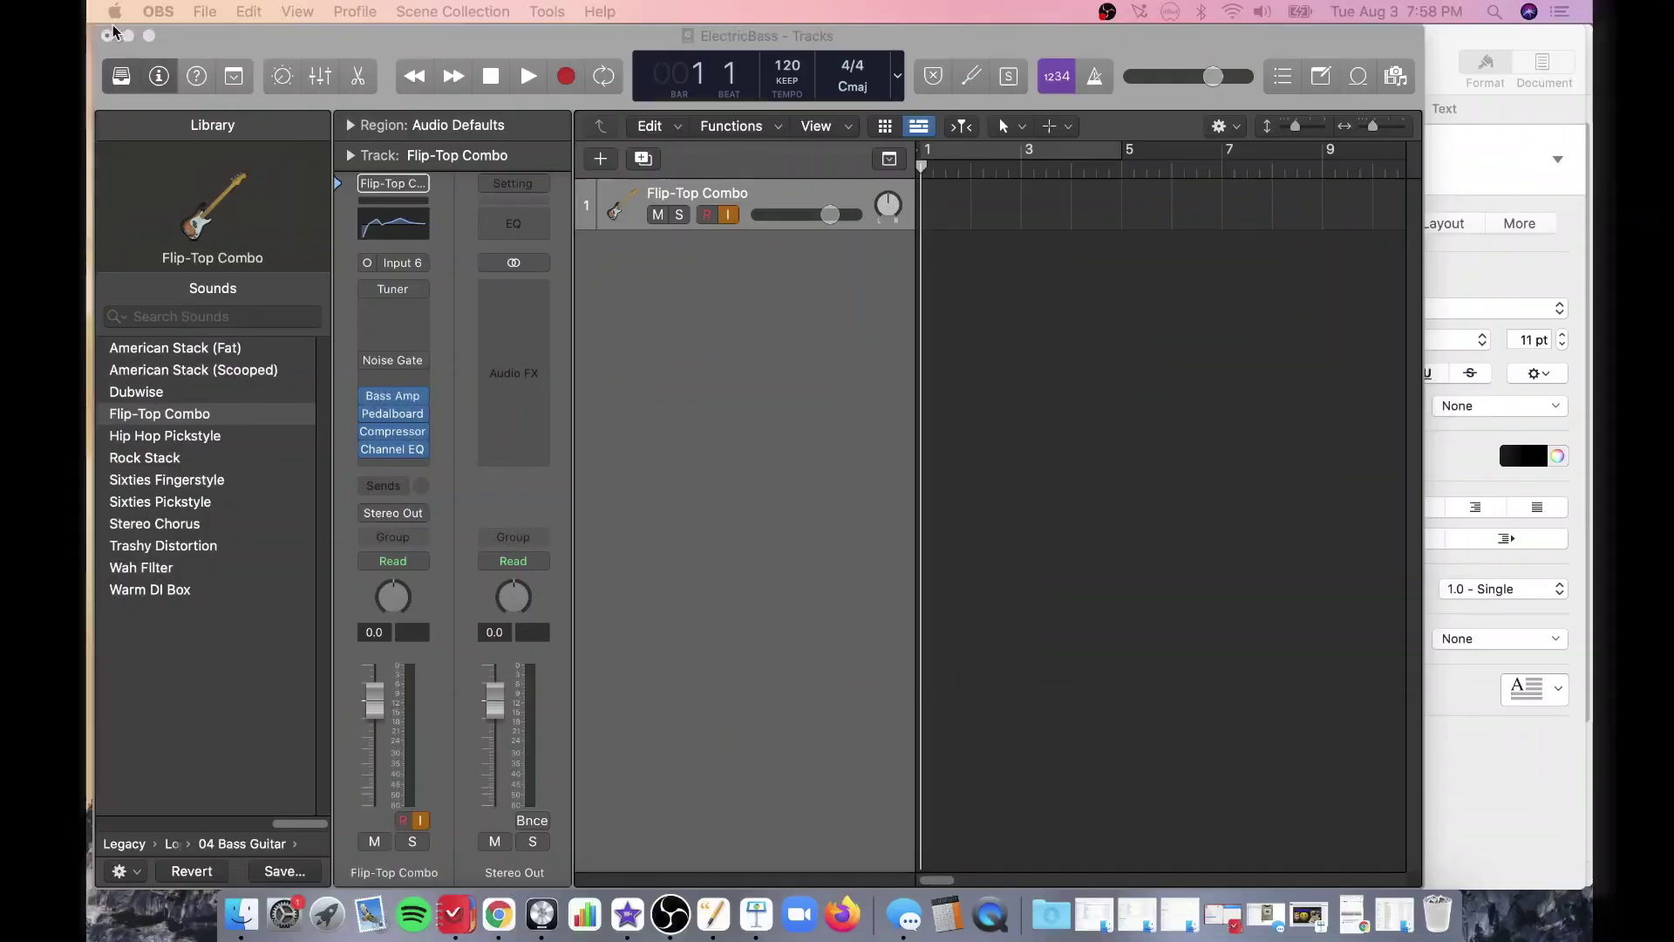
Switch the ElectricBass project window to full screen and turn on the metronome click alongside the count-in
{"action": "left_click", "coordinate": [149, 35]}
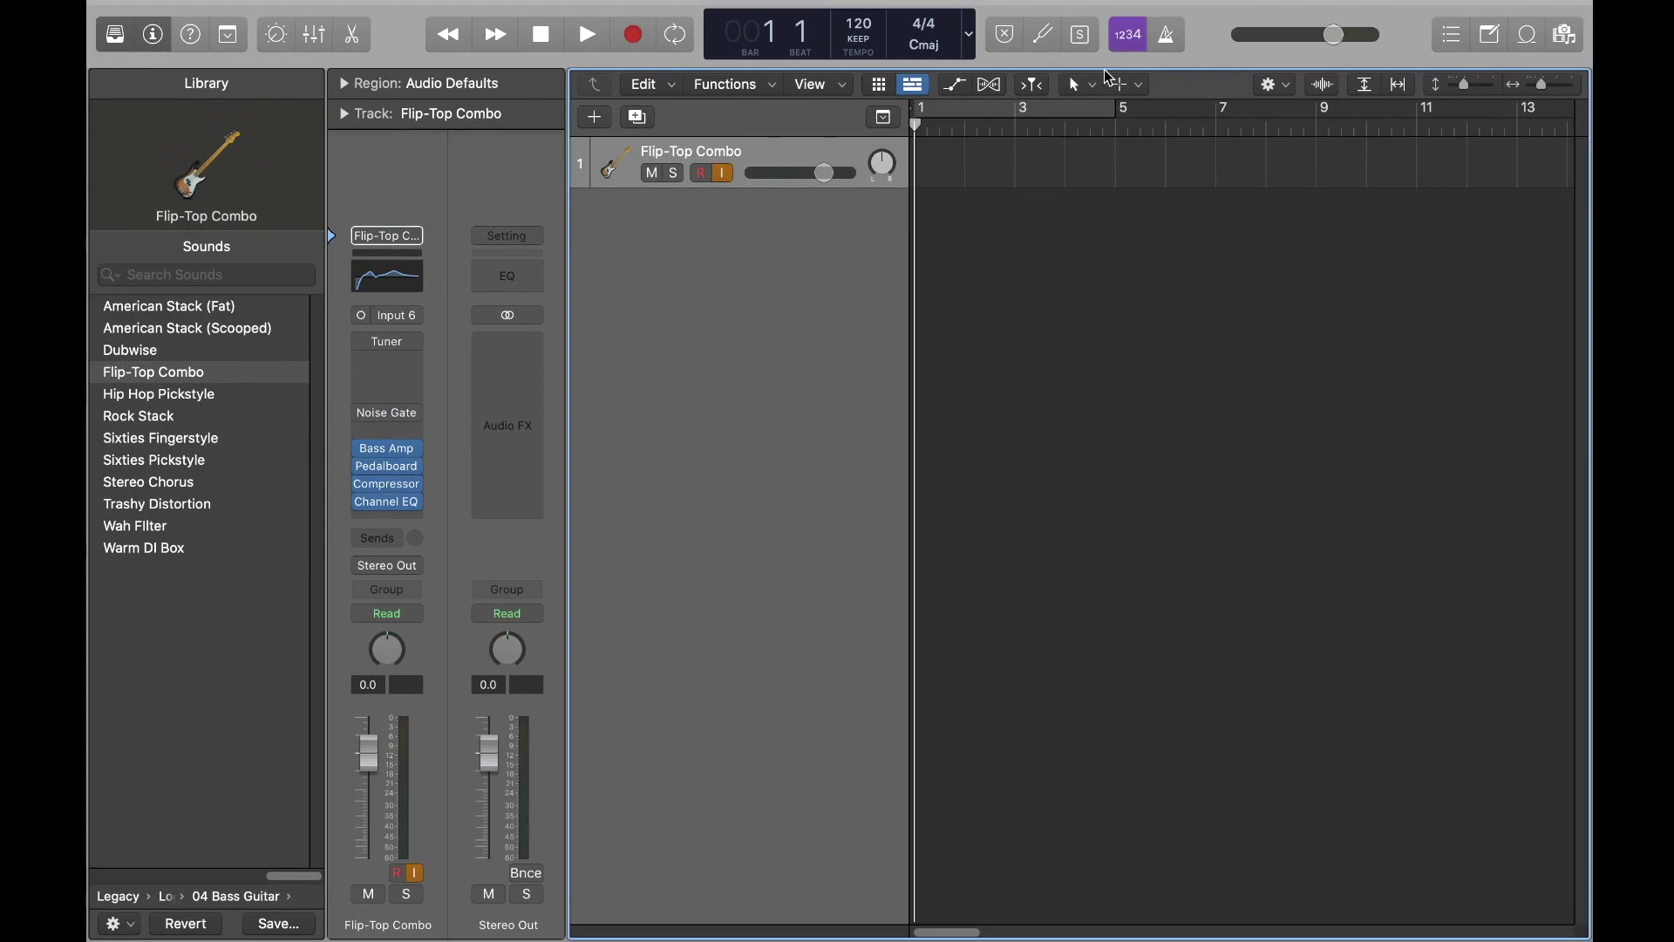
{"action": "left_click", "coordinate": [1127, 41]}
{"action": "left_click", "coordinate": [1126, 40]}
{"action": "left_click", "coordinate": [1167, 35]}
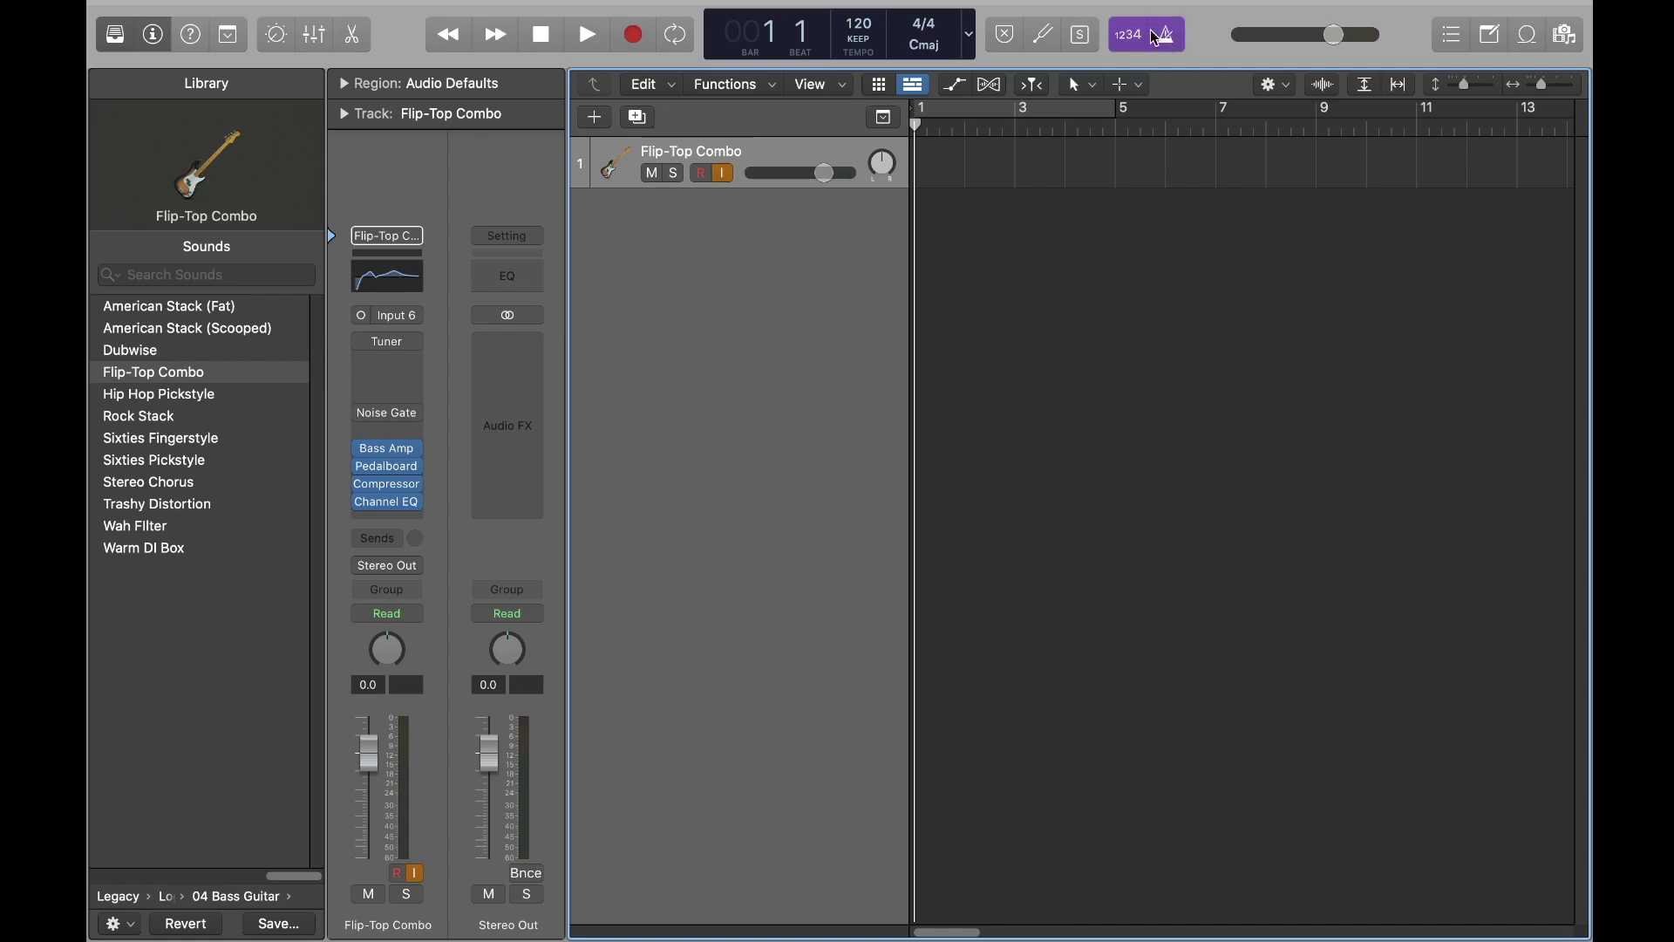
Toggle the count-in and the metronome click off and back on
{"action": "left_click", "coordinate": [1144, 49]}
{"action": "left_click", "coordinate": [1146, 51]}
{"action": "left_click", "coordinate": [1127, 39]}
{"action": "left_click", "coordinate": [1177, 42]}
{"action": "left_click", "coordinate": [1177, 42]}
{"action": "left_click", "coordinate": [1142, 44]}
Browse the count-in lengths for recording, open the metronome settings and lower the click volume slightly
{"action": "mouse_move", "coordinate": [543, 6]}
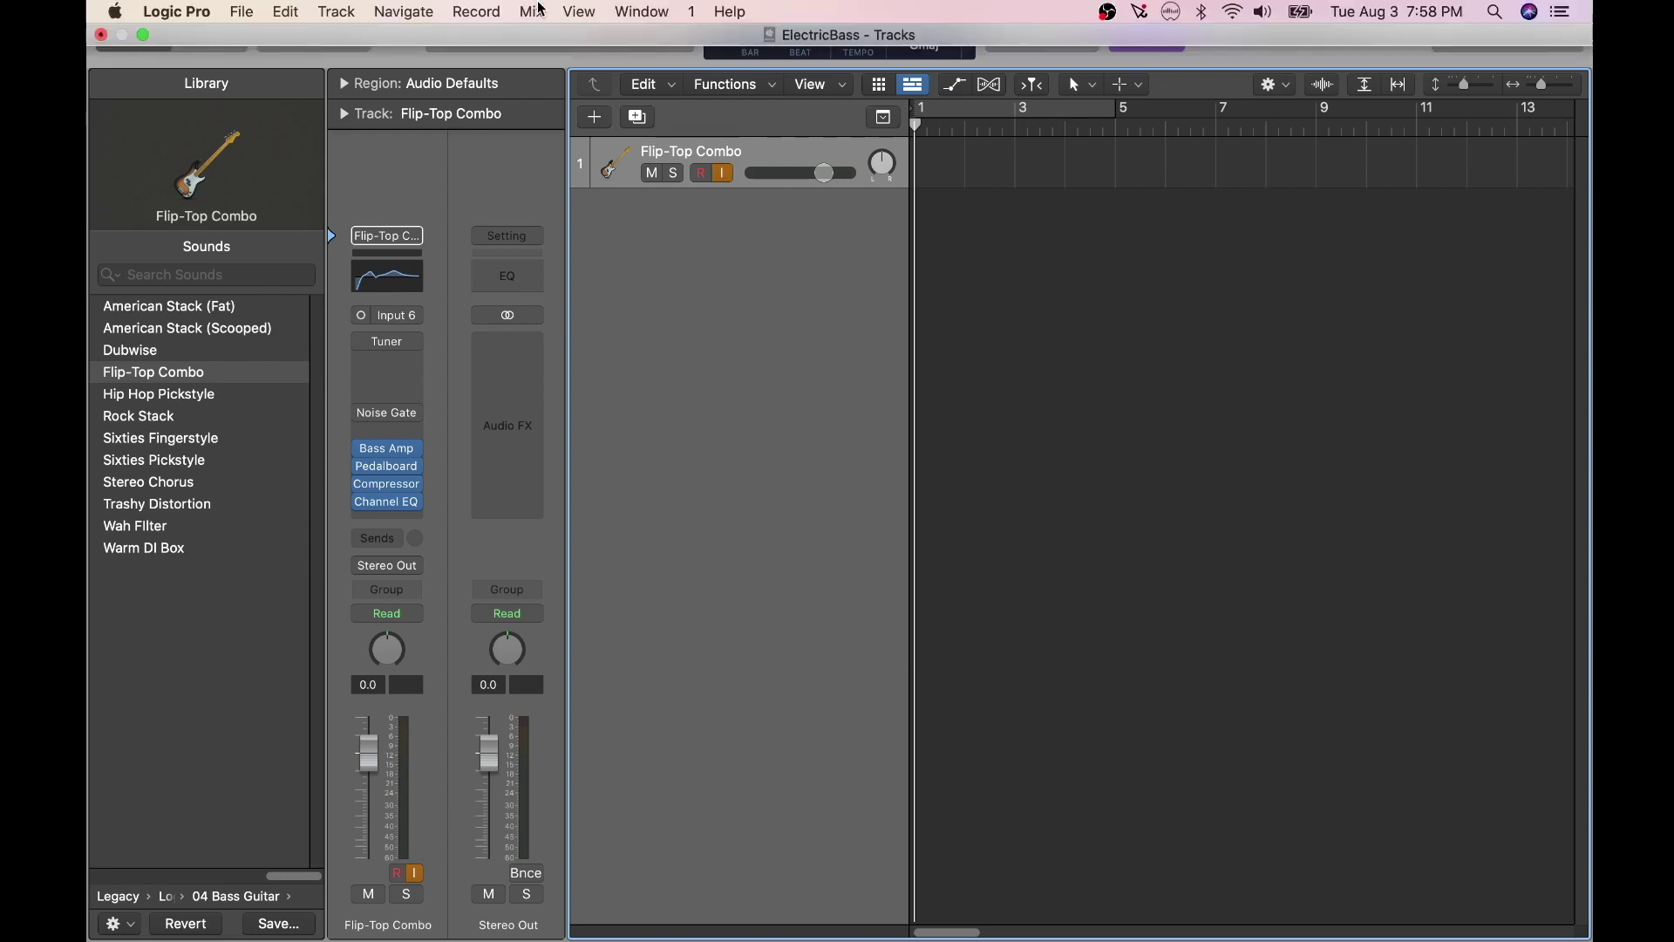
{"action": "left_click", "coordinate": [478, 11]}
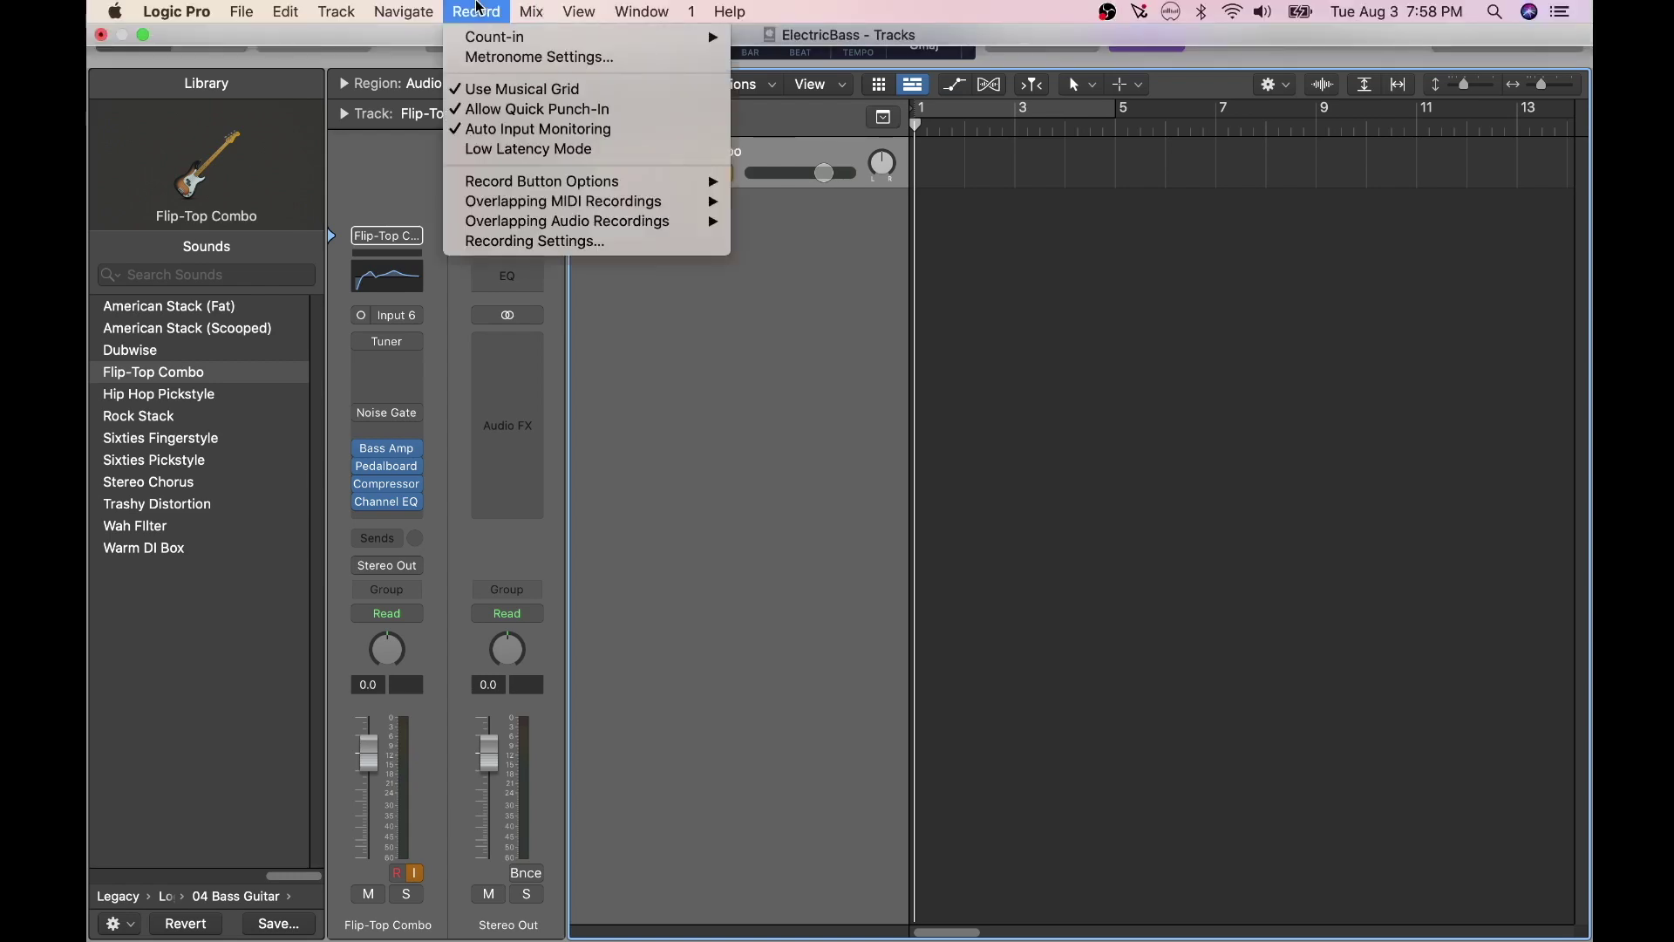
{"action": "mouse_move", "coordinate": [498, 36]}
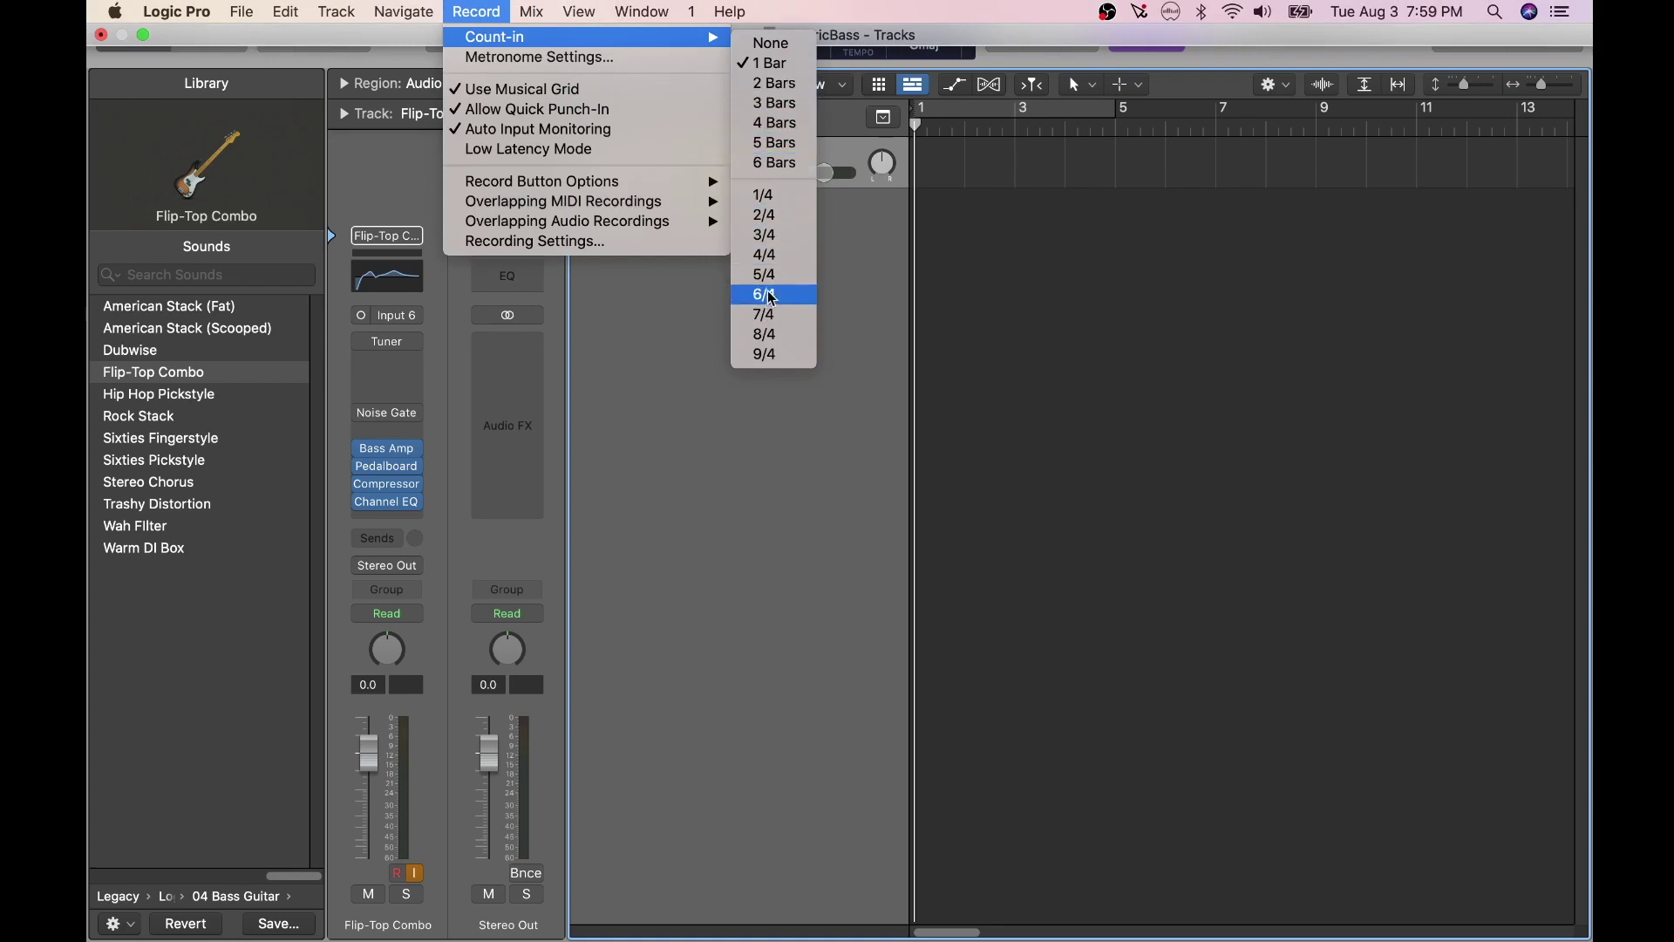
{"action": "left_click", "coordinate": [685, 58]}
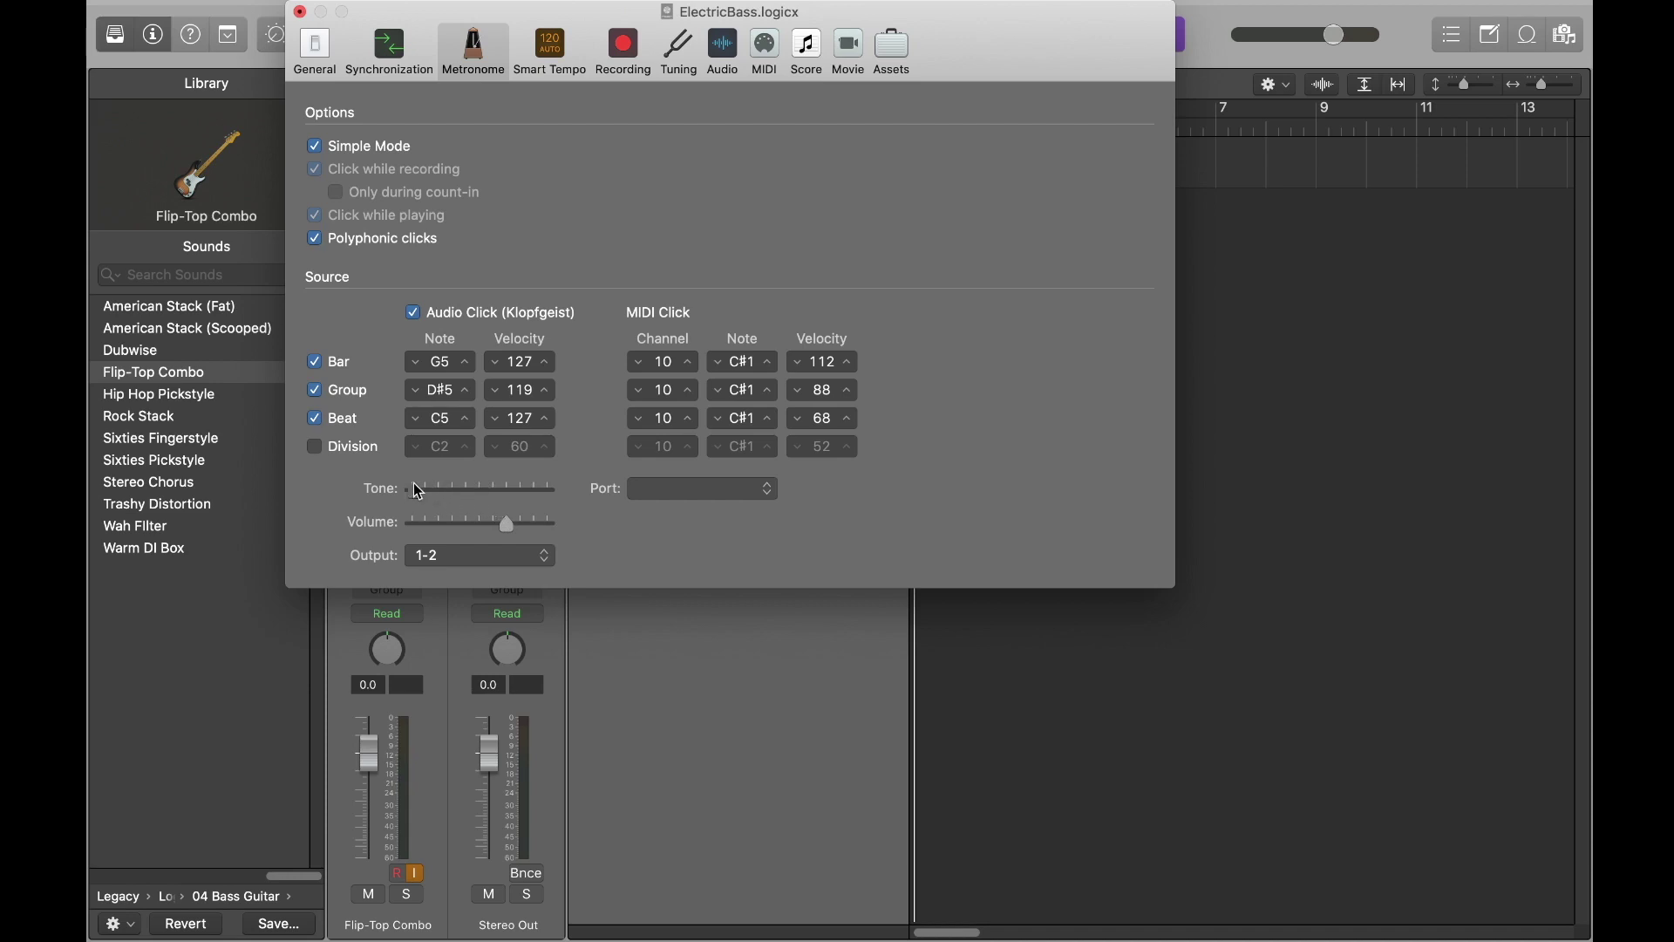
{"action": "mouse_move", "coordinate": [507, 525]}
{"action": "left_mouse_down"}
{"action": "mouse_move", "coordinate": [455, 532]}
{"action": "mouse_move", "coordinate": [500, 530]}
{"action": "left_mouse_up"}
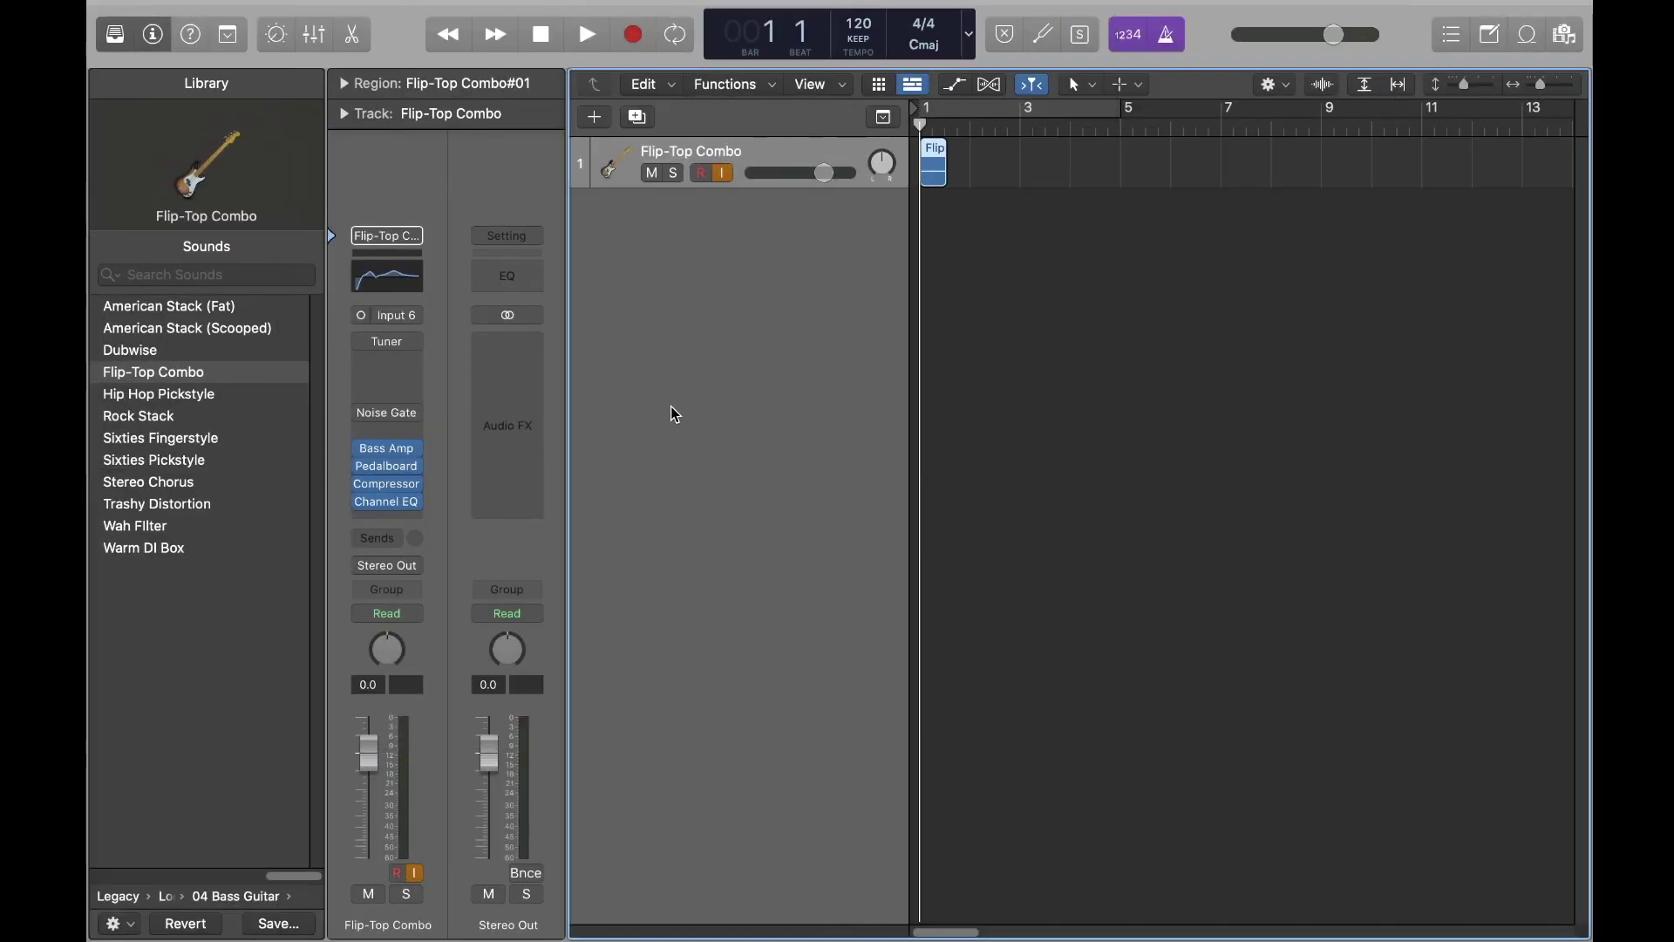
Set the Flip-Top Combo channel strip's audio input to Input 1
{"action": "left_click", "coordinate": [420, 316]}
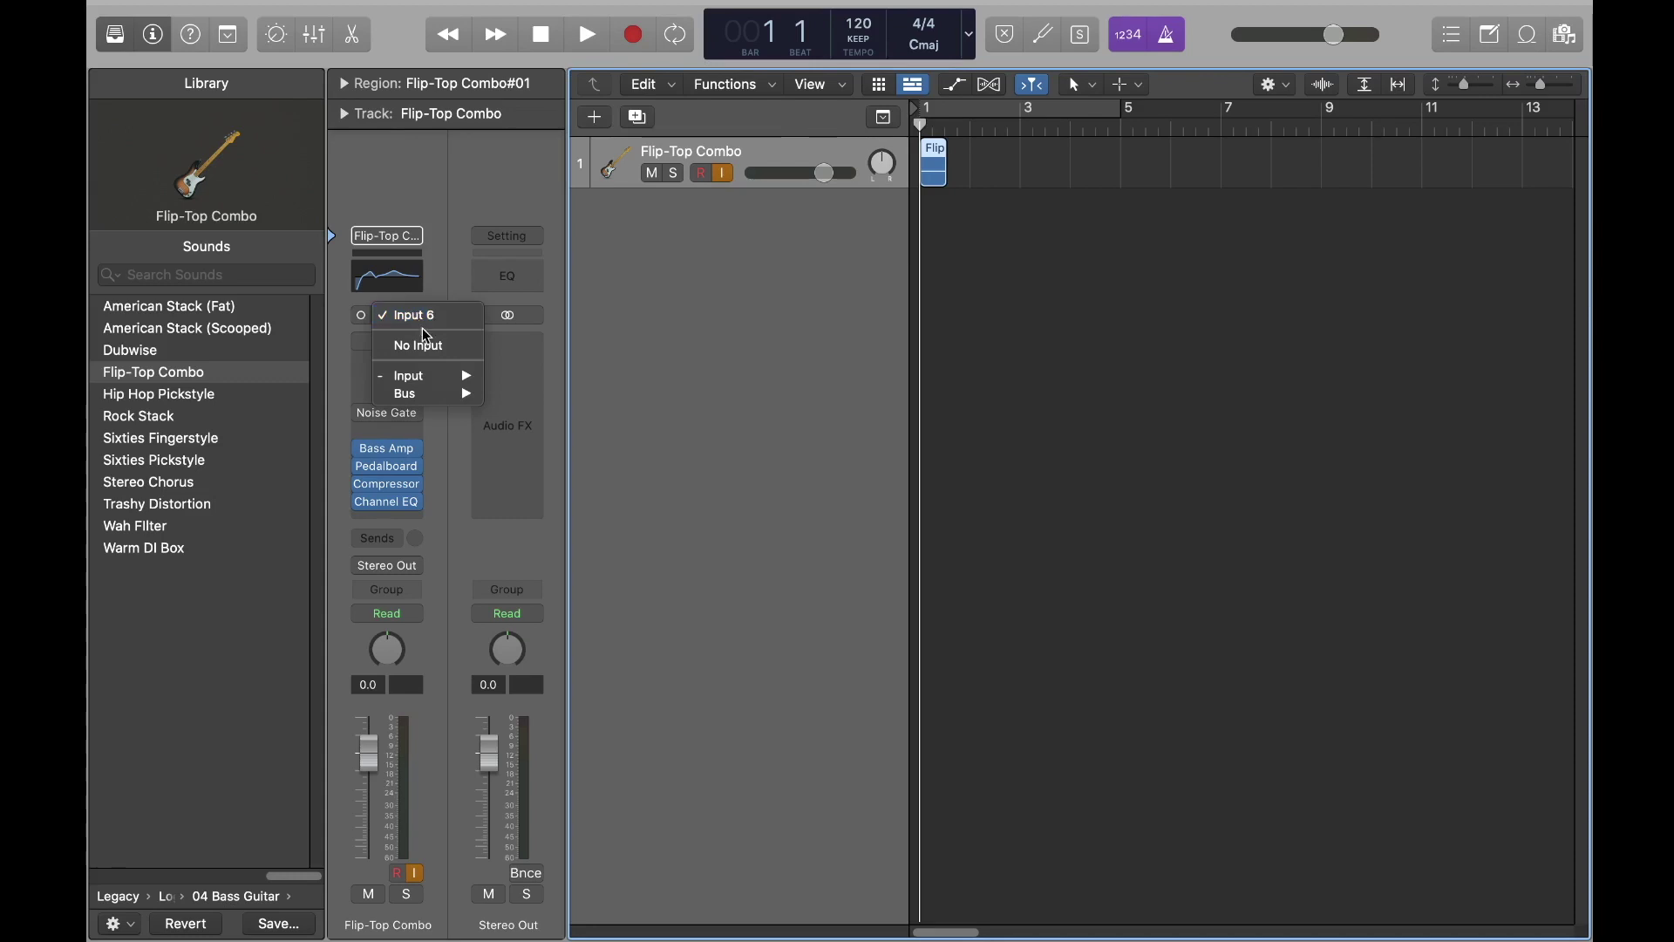
{"action": "mouse_move", "coordinate": [440, 384]}
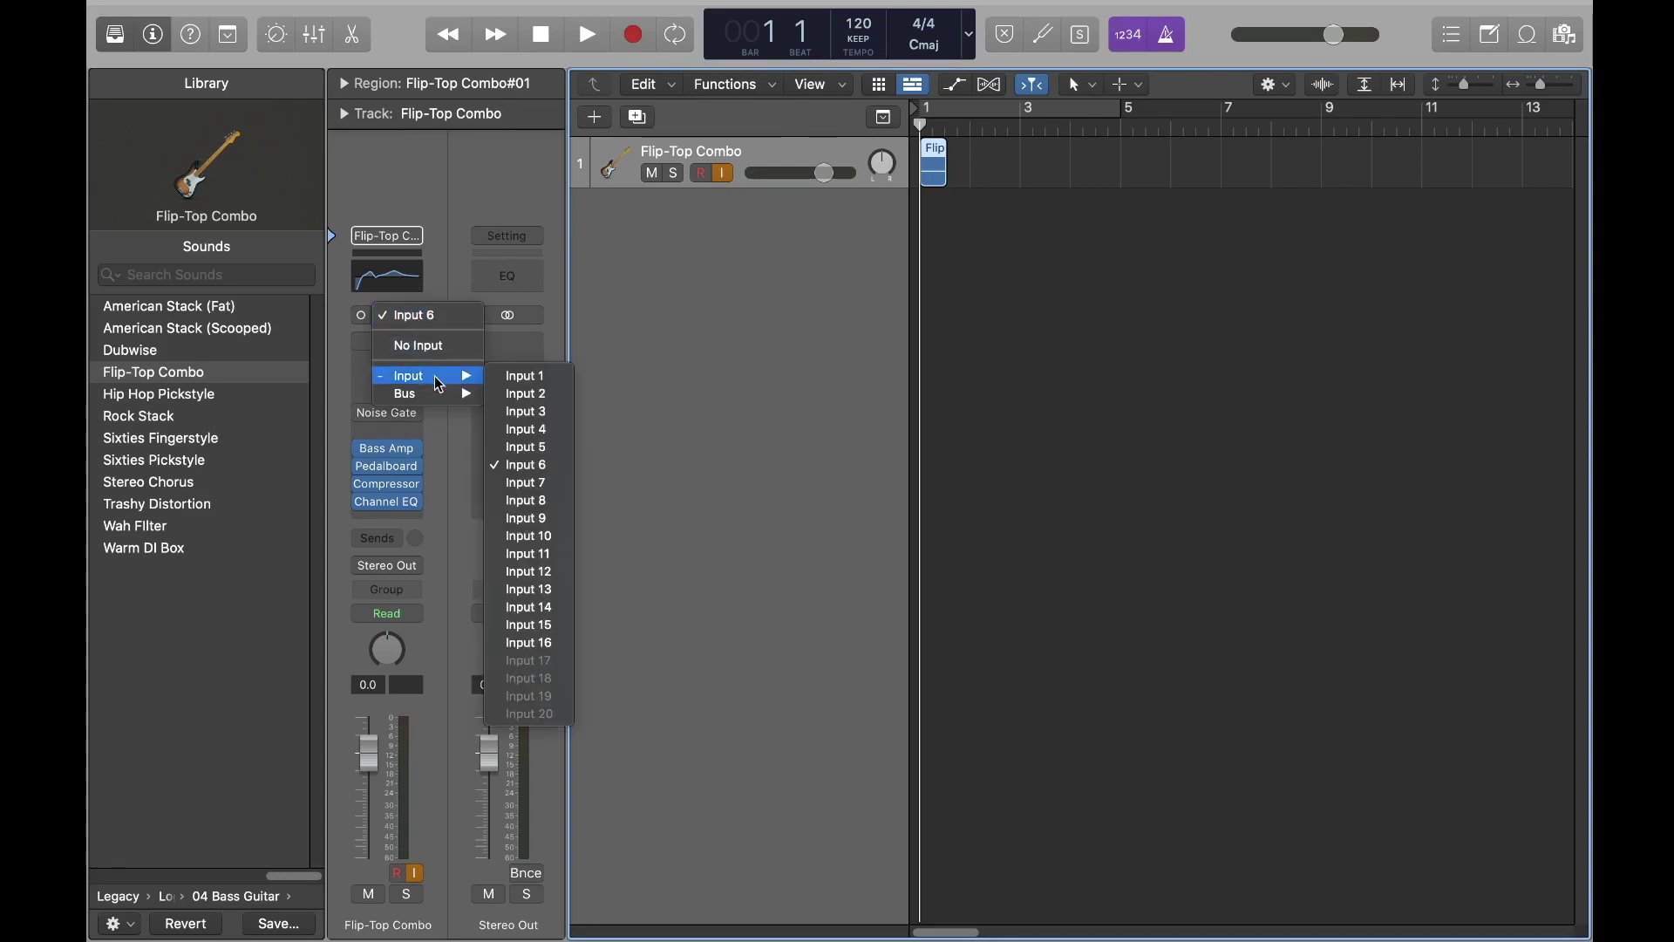
{"action": "left_click", "coordinate": [515, 377]}
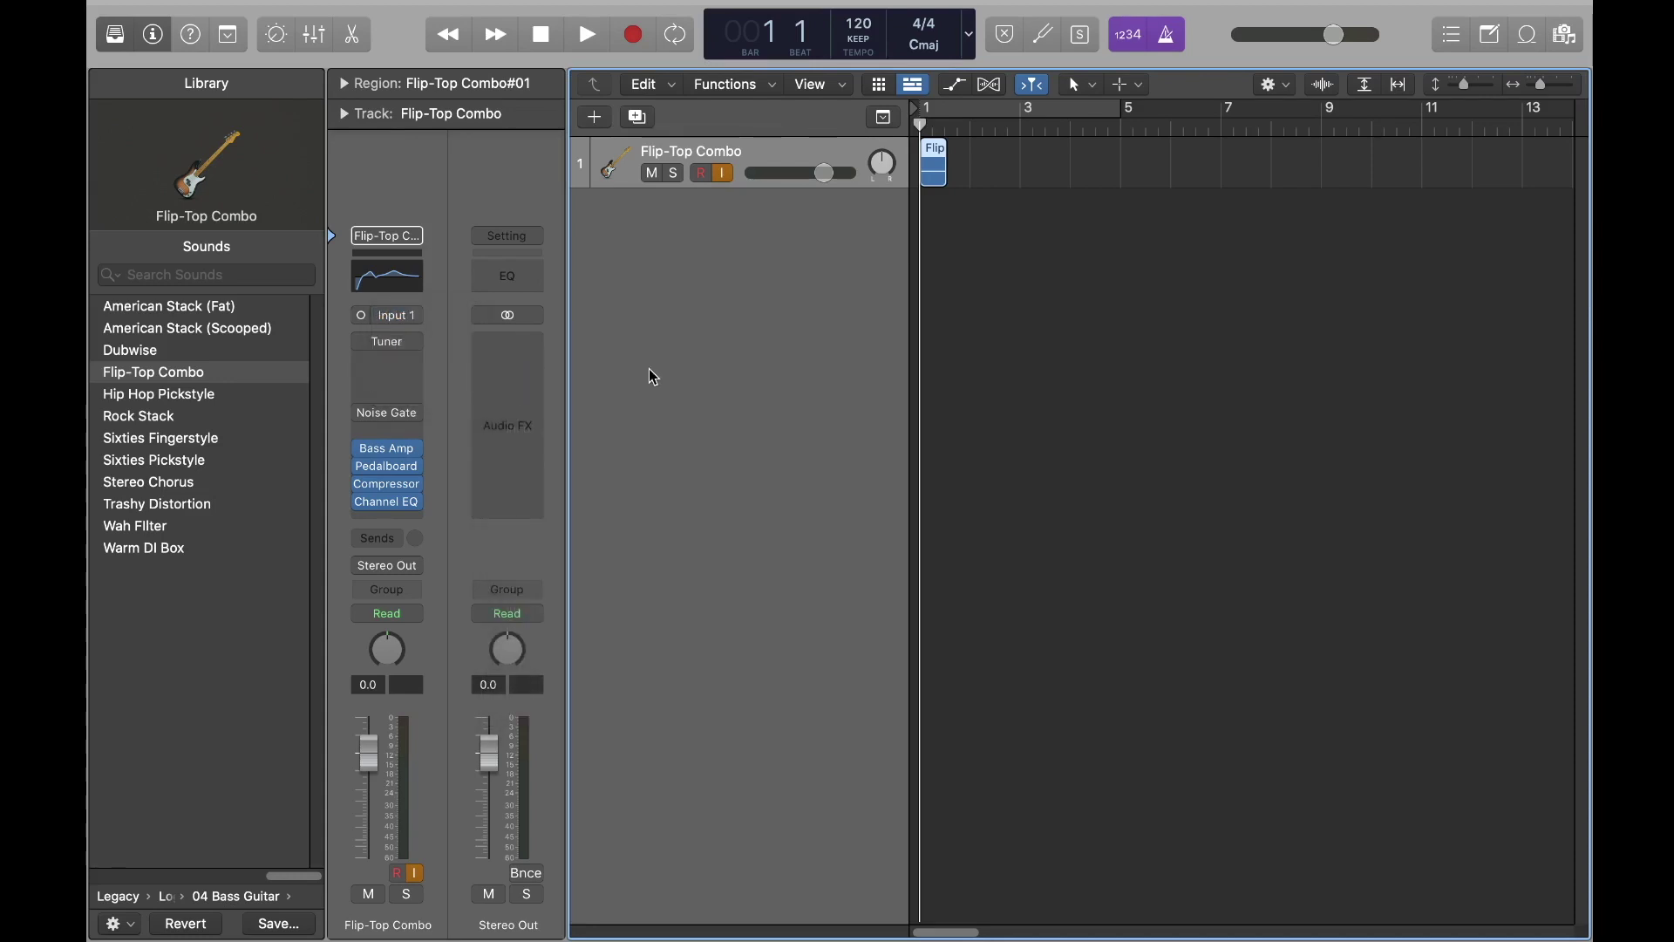
Look through the output routing choices of the Flip-Top Combo channel strip, including the Output destinations, without changing the routing
{"action": "left_click", "coordinate": [400, 576]}
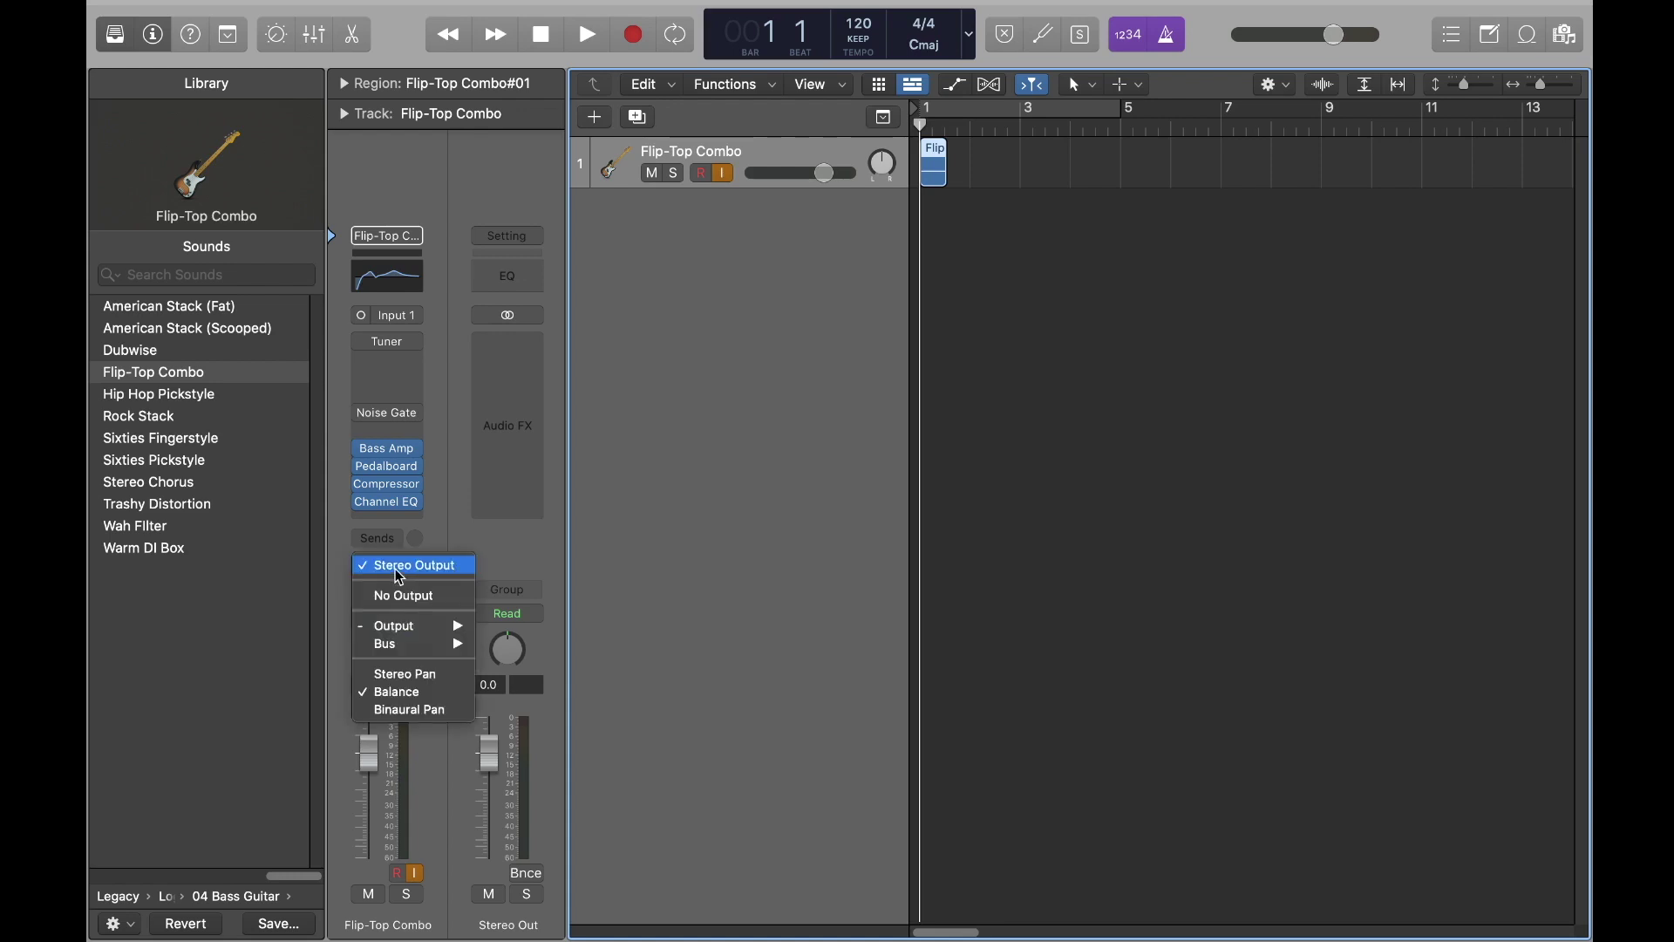
{"action": "mouse_move", "coordinate": [419, 627]}
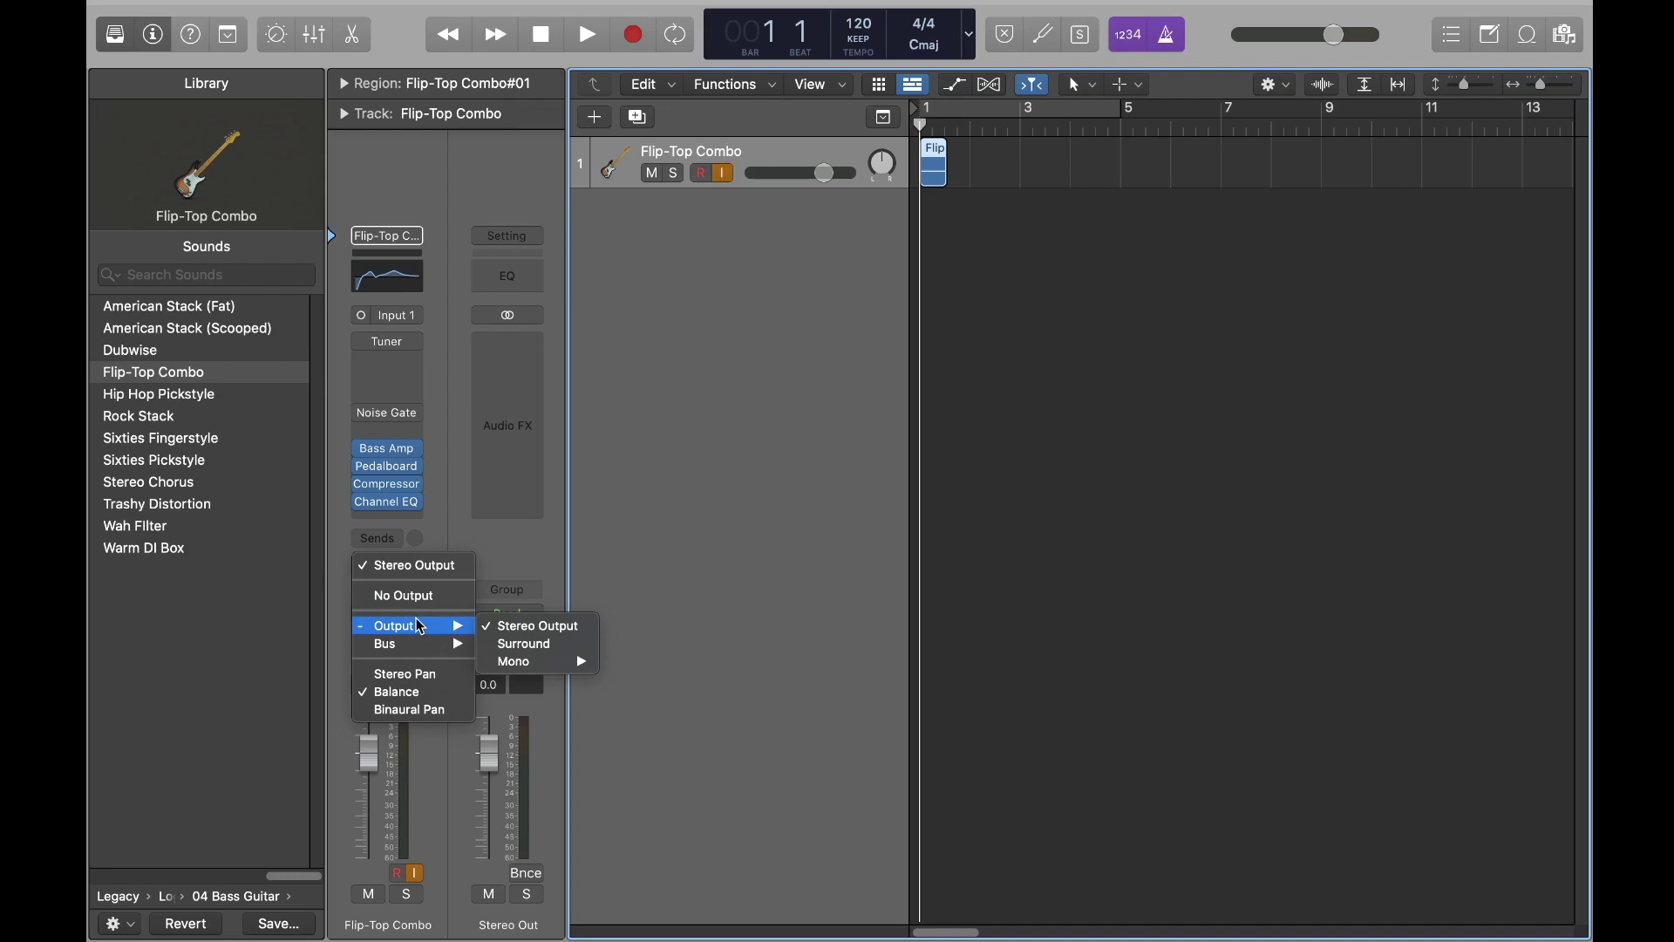
{"action": "left_click", "coordinate": [688, 508]}
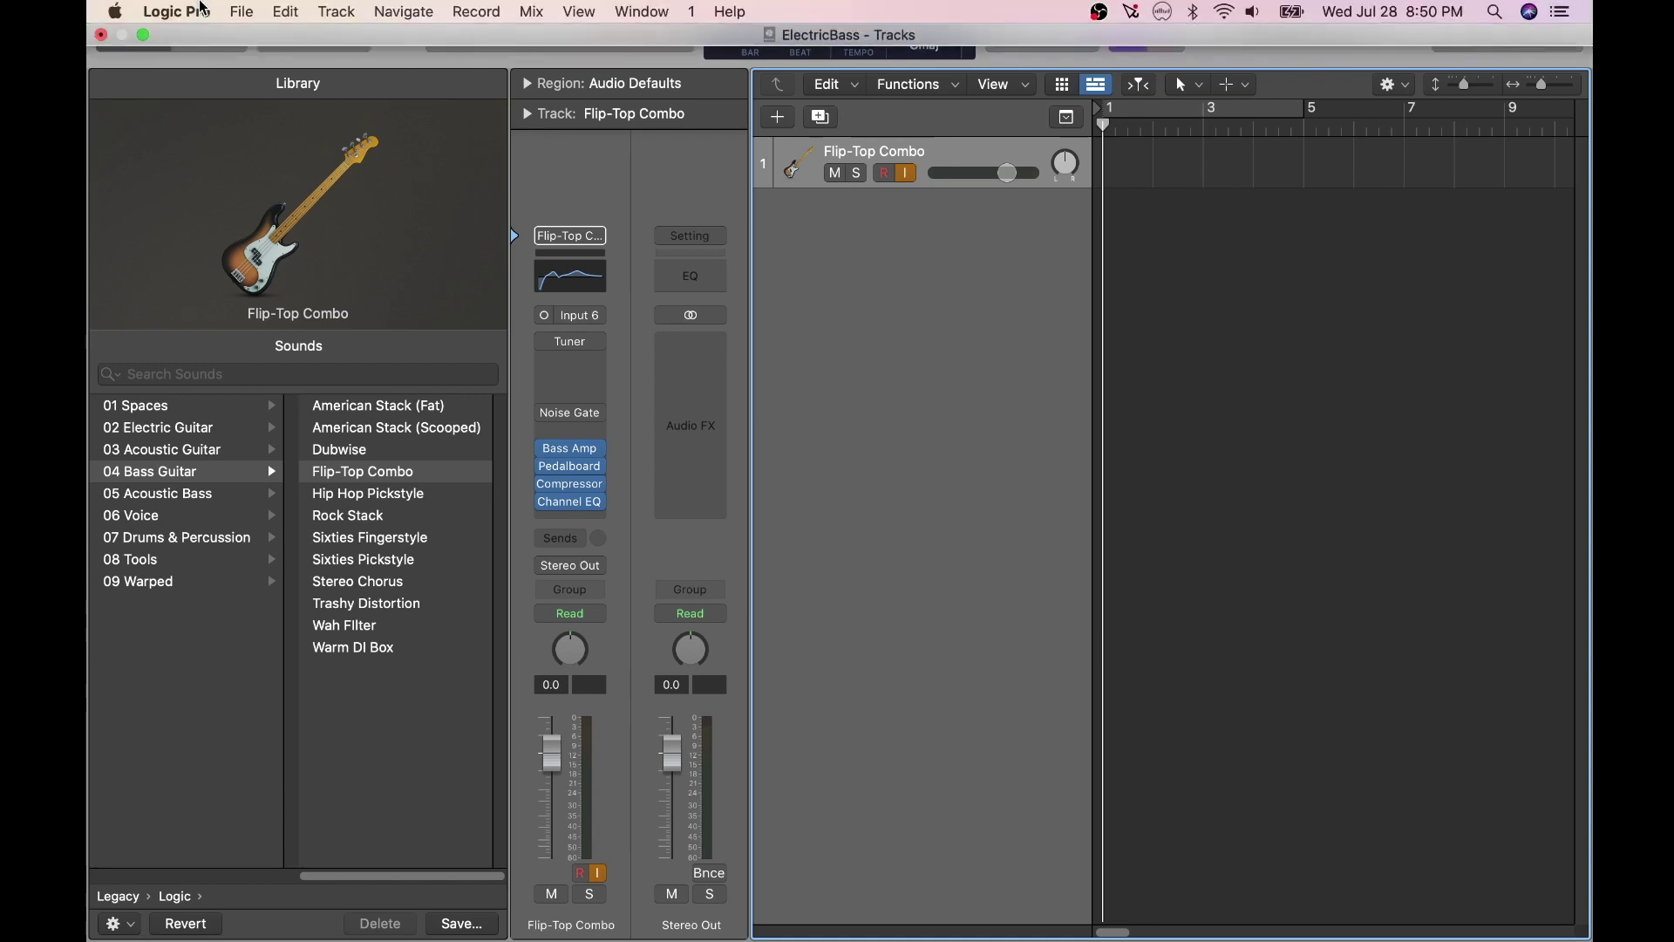
Open the audio device preferences and choose Scarlett 2i4 USB as the output and input device
{"action": "left_click", "coordinate": [203, 10]}
{"action": "mouse_move", "coordinate": [262, 69]}
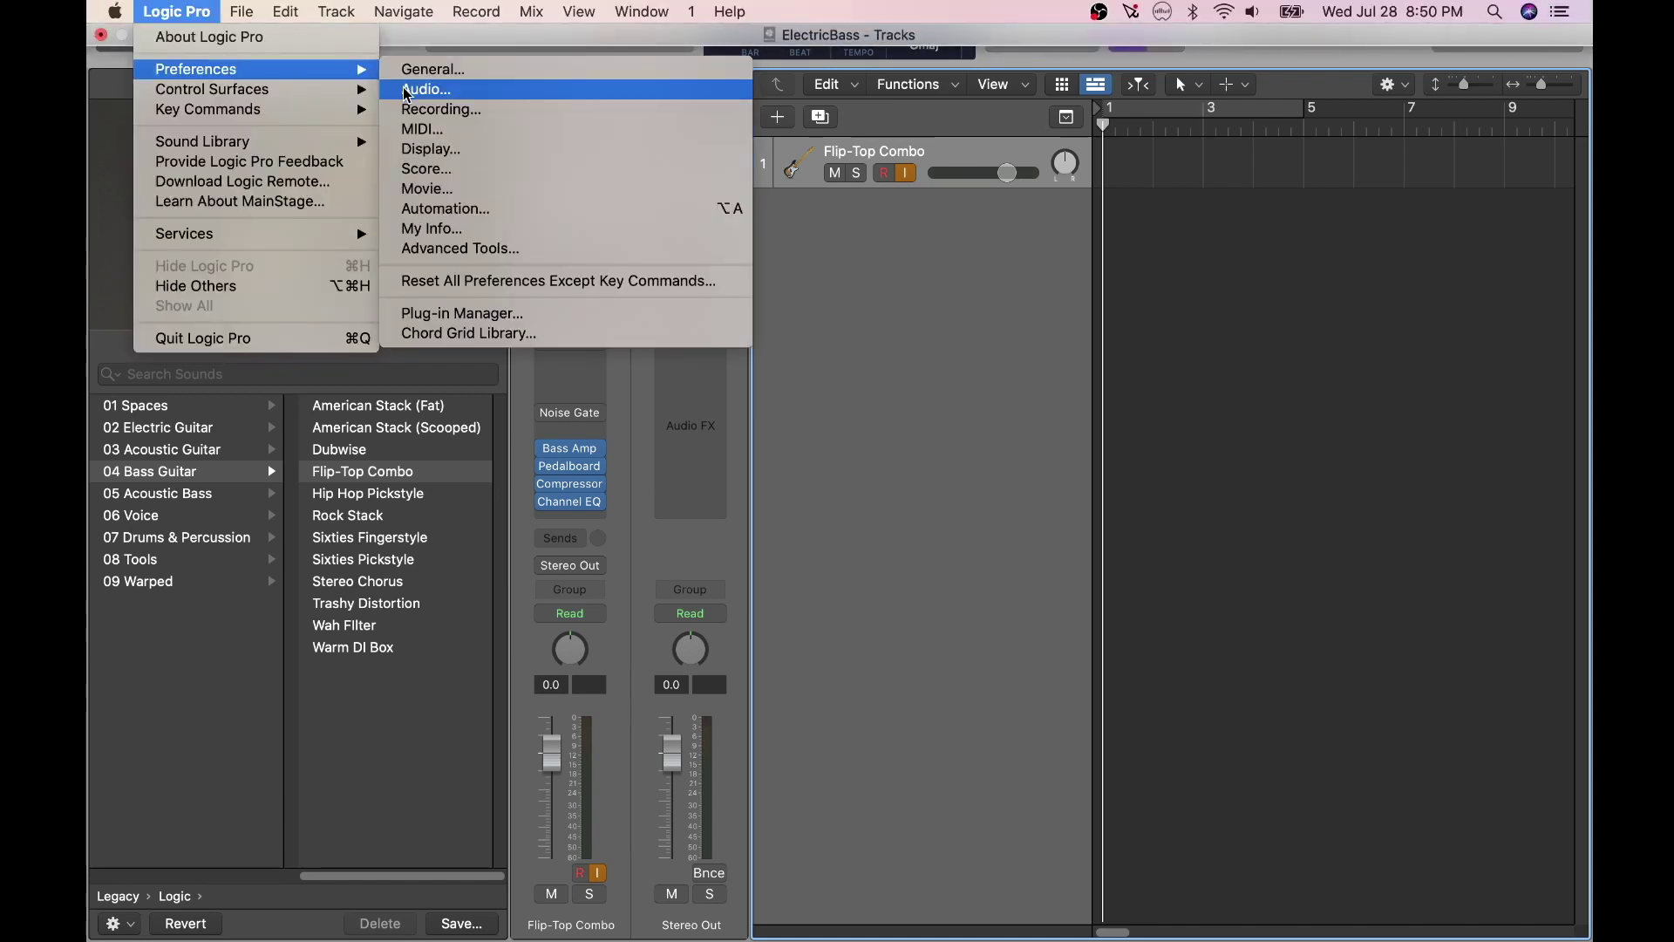
{"action": "left_click", "coordinate": [403, 85]}
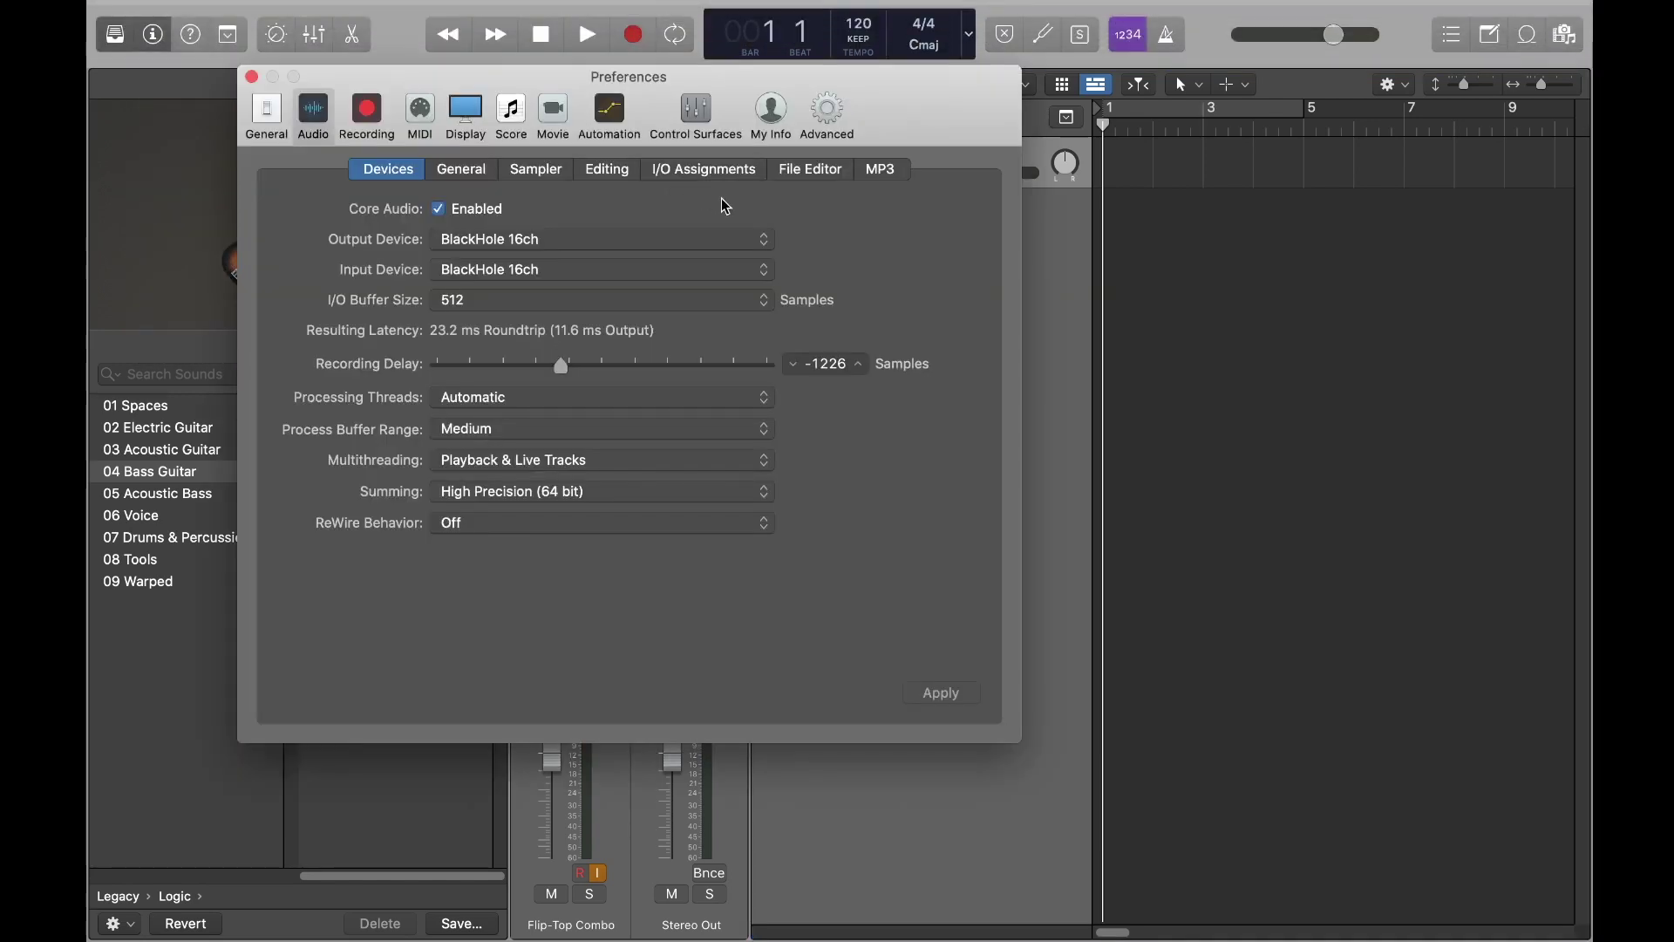
{"action": "left_click", "coordinate": [761, 239]}
{"action": "left_click", "coordinate": [720, 220]}
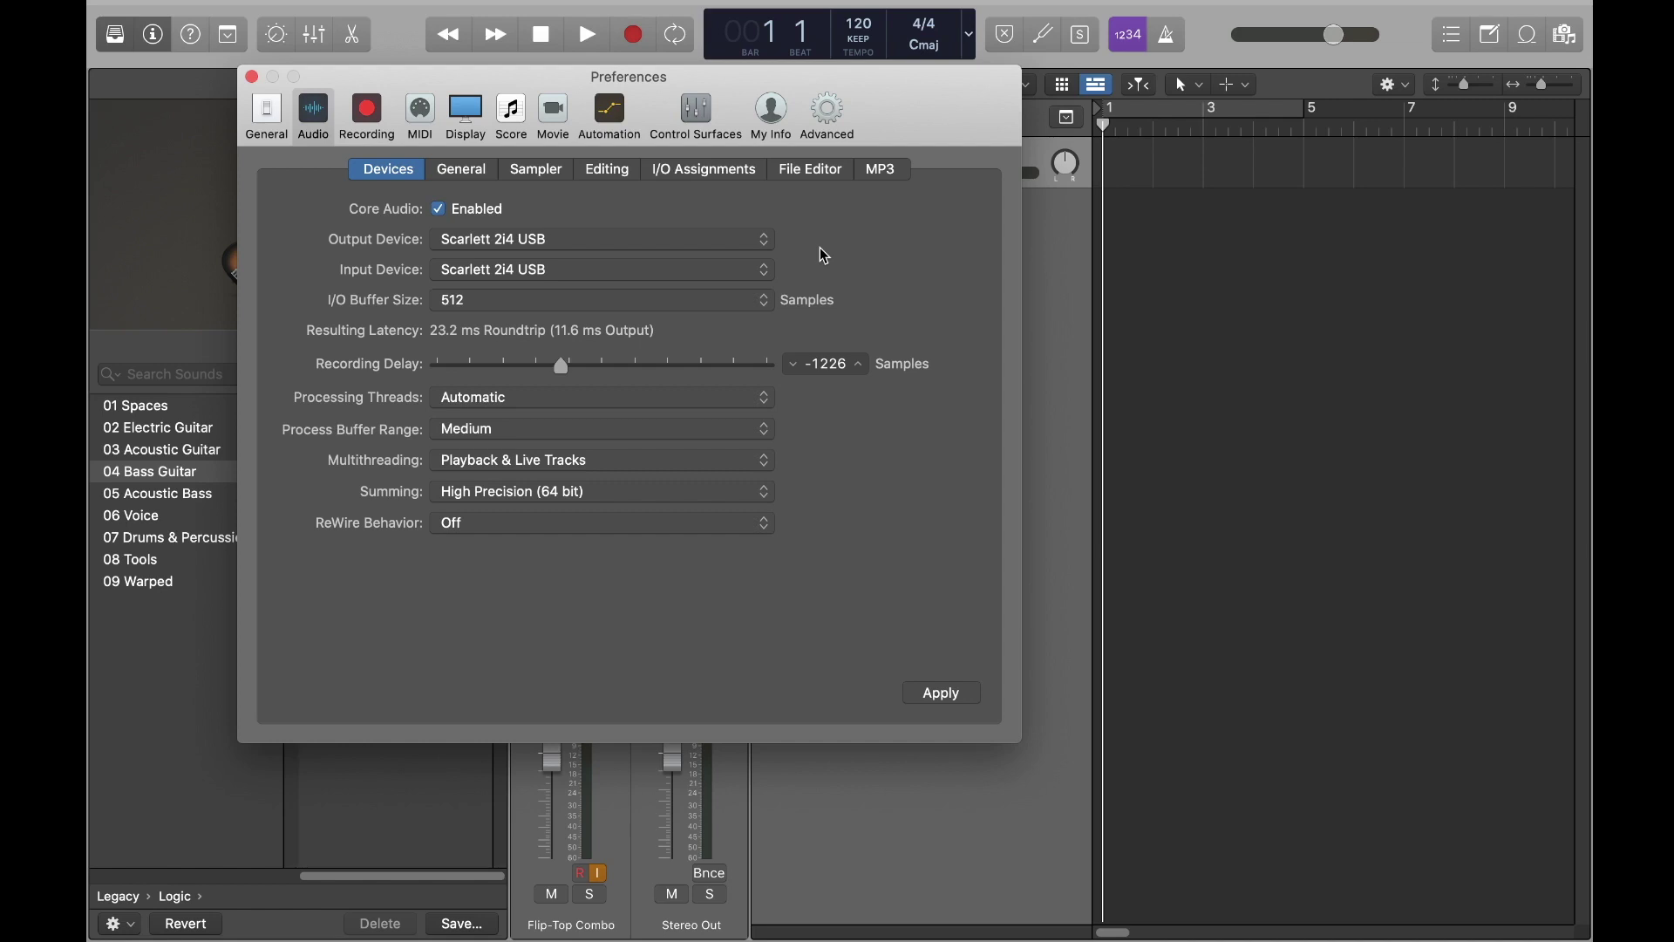
Set the output device to Built-in Output and apply the audio device changes
{"action": "left_click", "coordinate": [769, 240]}
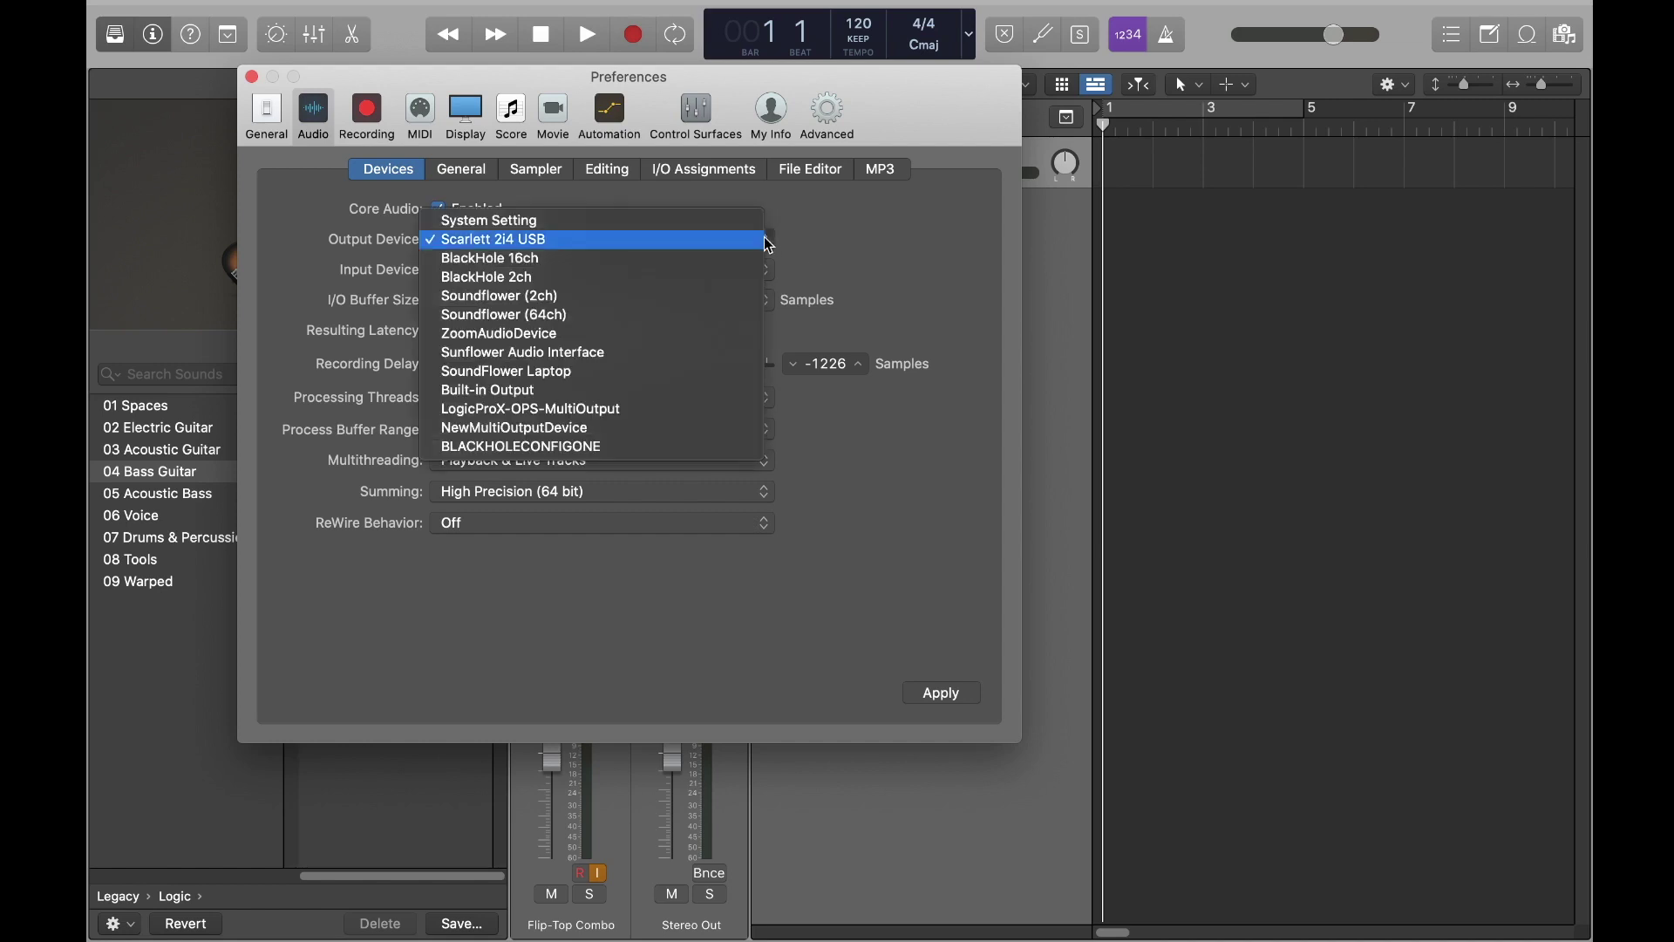
{"action": "left_click", "coordinate": [660, 395]}
{"action": "left_click", "coordinate": [943, 708]}
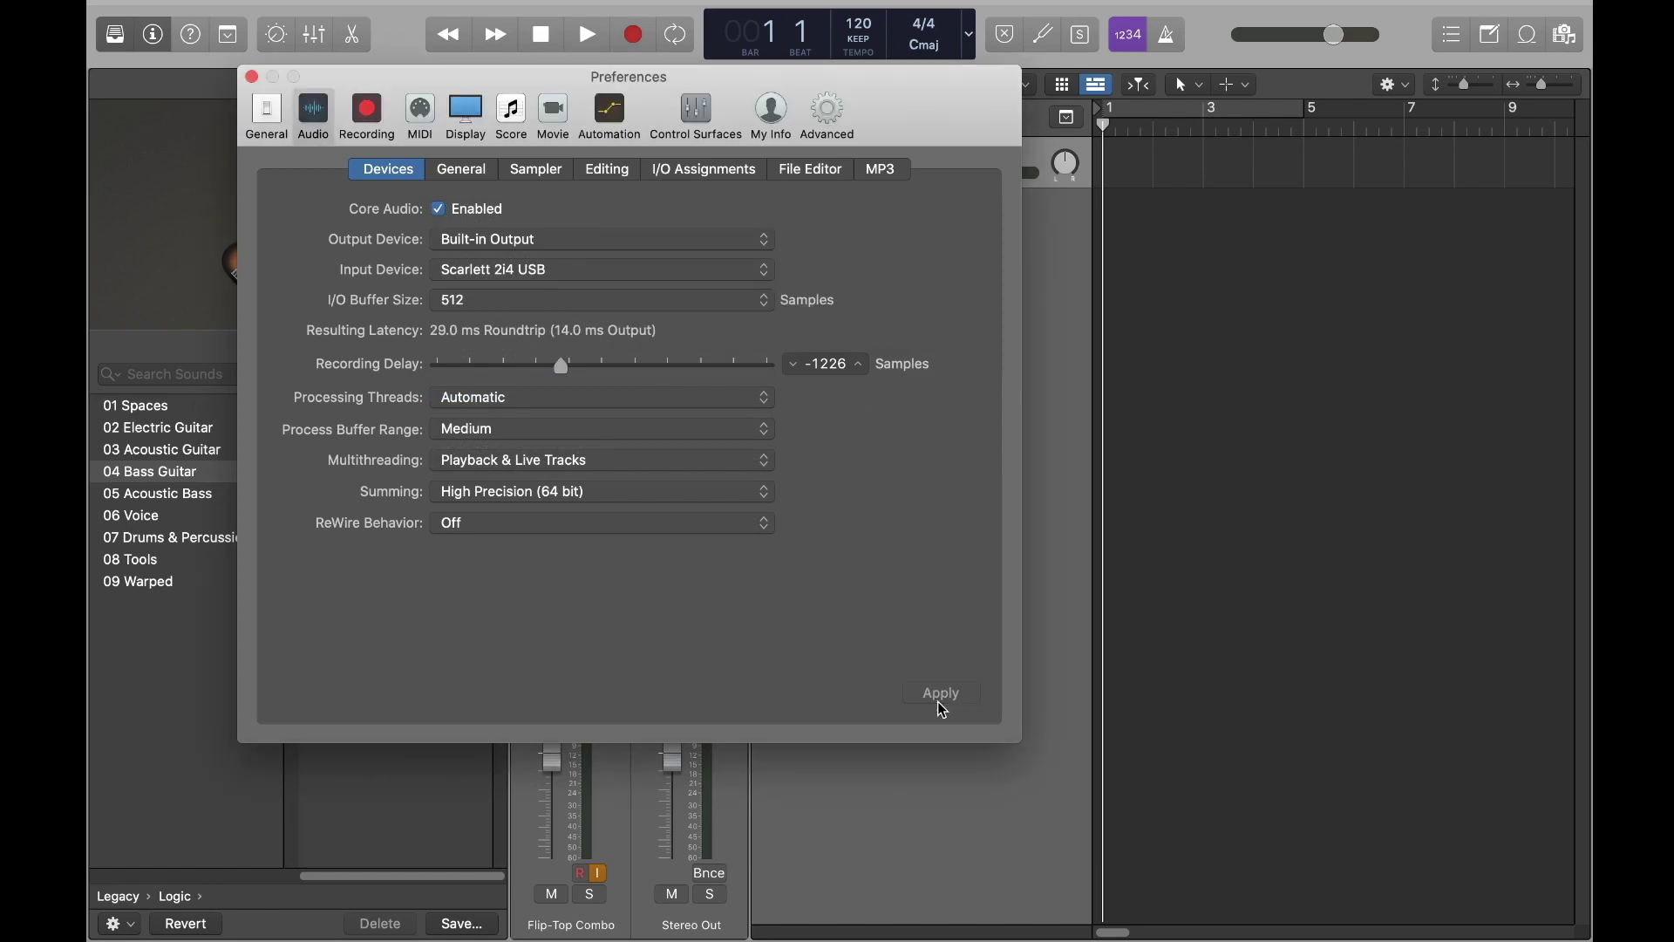